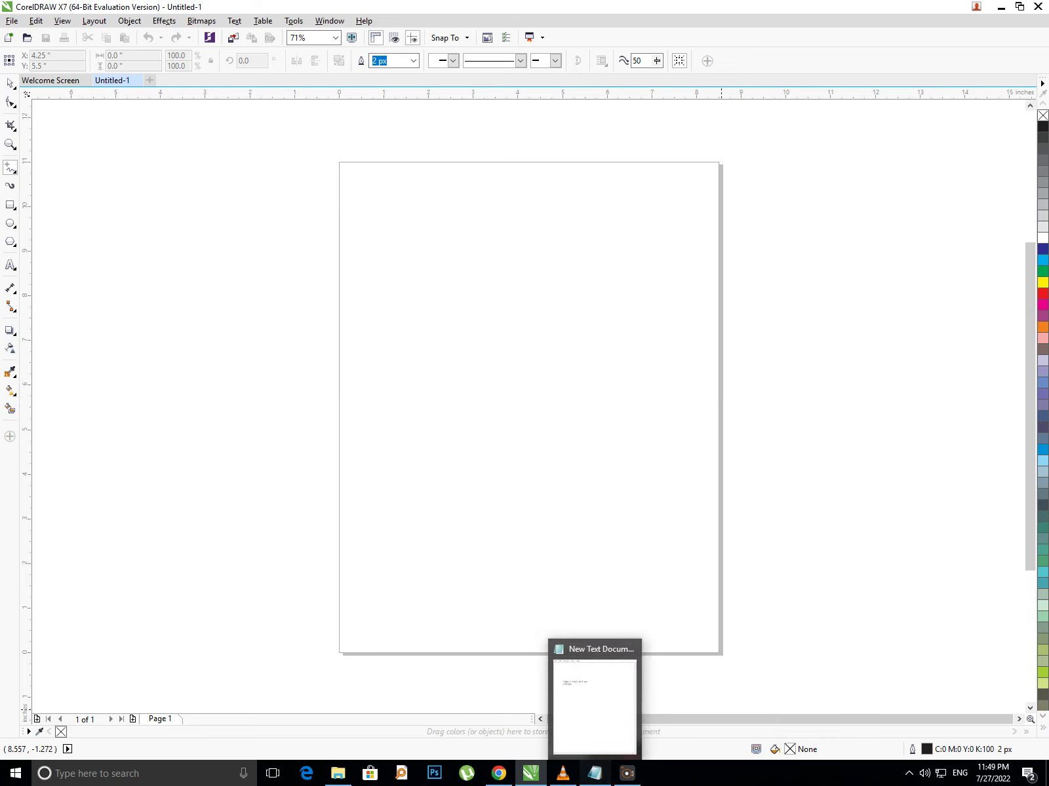
# Note the lesson topics extrude, blend and drop shadow in the Notepad document and return to CorelDRAW
pyautogui.click(594, 773)
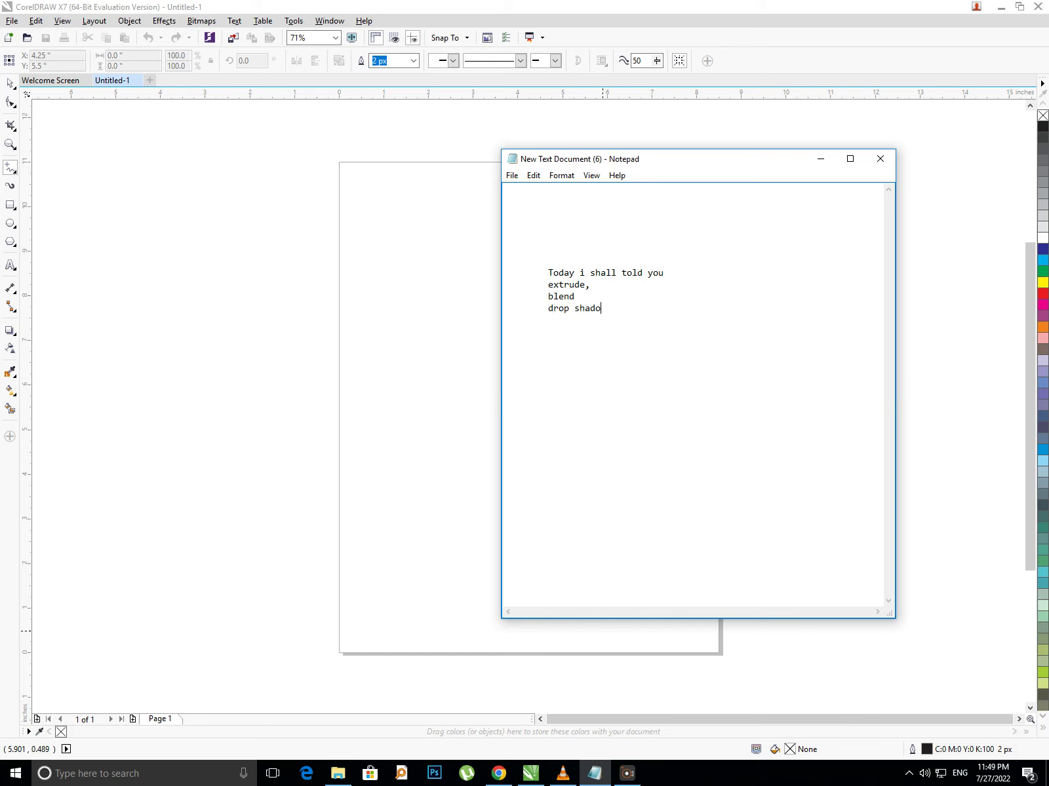
pyautogui.click(820, 159)
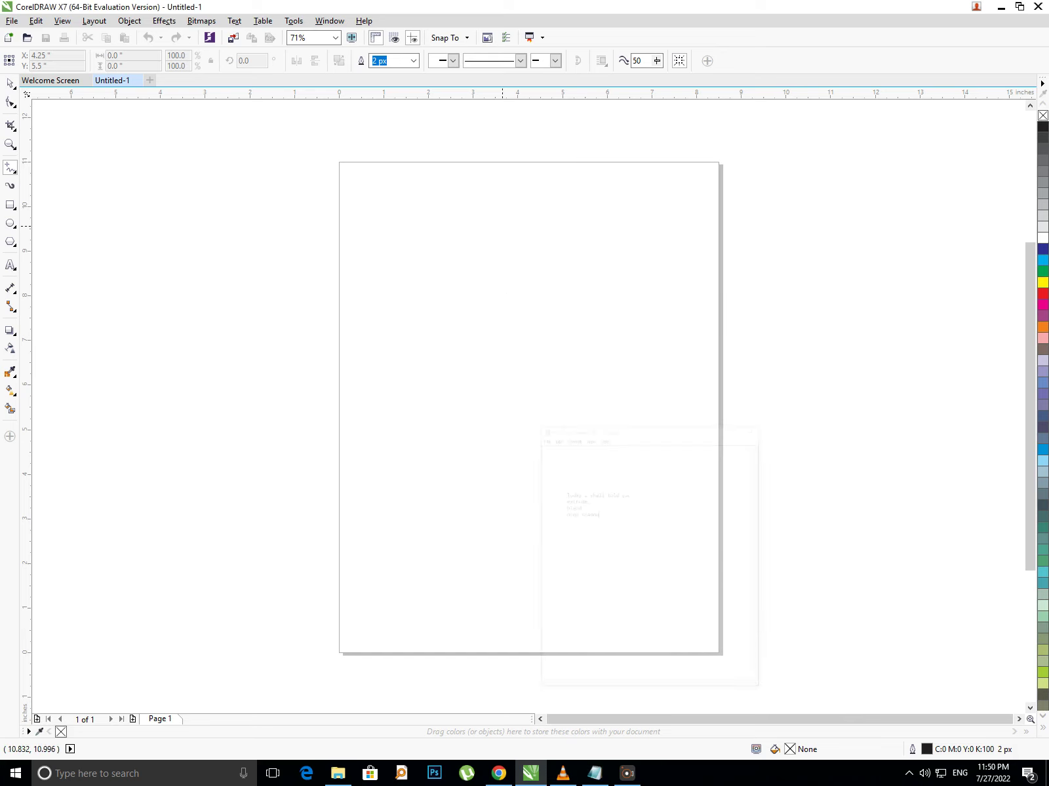
# Draw a rectangle about 5.69 by 2.83 inches in the upper half of the page
pyautogui.click(13, 208)
pyautogui.click(53, 204)
pyautogui.moveTo(402, 261)
pyautogui.mouseDown()
pyautogui.moveTo(681, 538)
pyautogui.moveTo(662, 367)
pyautogui.moveTo(667, 388)
pyautogui.moveTo(661, 378)
pyautogui.moveTo(657, 387)
pyautogui.mouseUp()
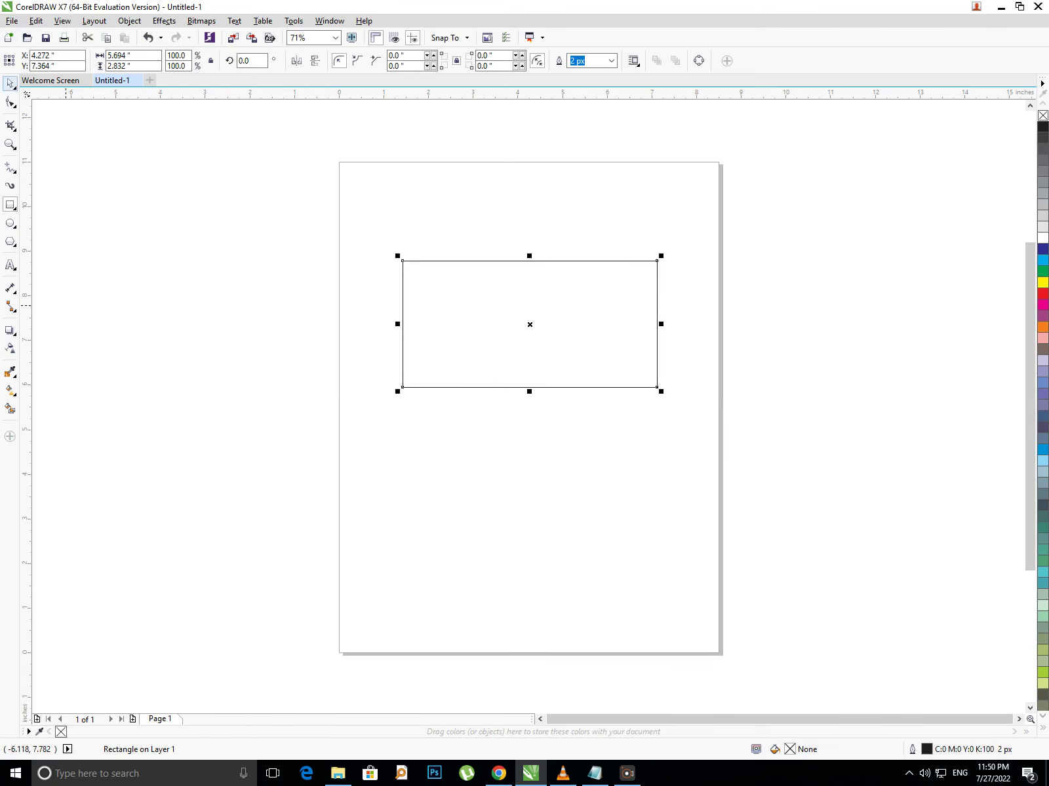
# Switch to Notepad, add the line "wE WANT TO SHADOW OF THIS" to the notes, and return to CorelDRAW
pyautogui.click(594, 773)
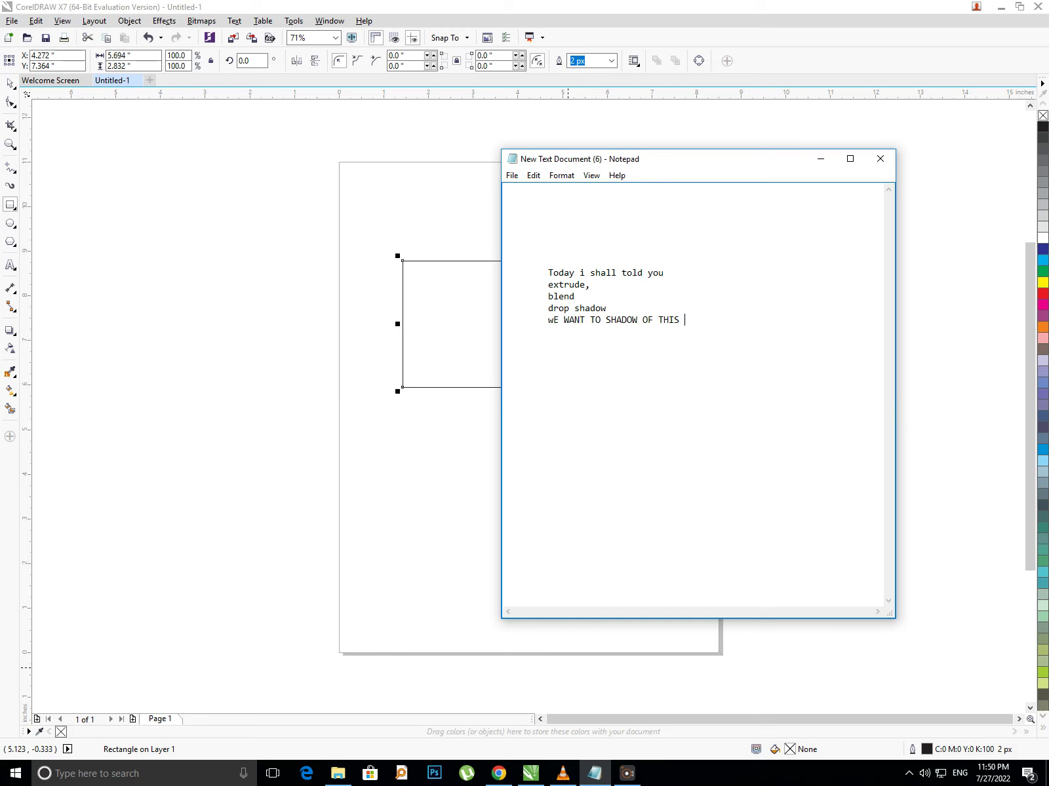
pyautogui.write('X')
pyautogui.click(820, 159)
# Fill the rectangle with dark blue and try a drop shadow starting from its left edge
pyautogui.click(1042, 249)
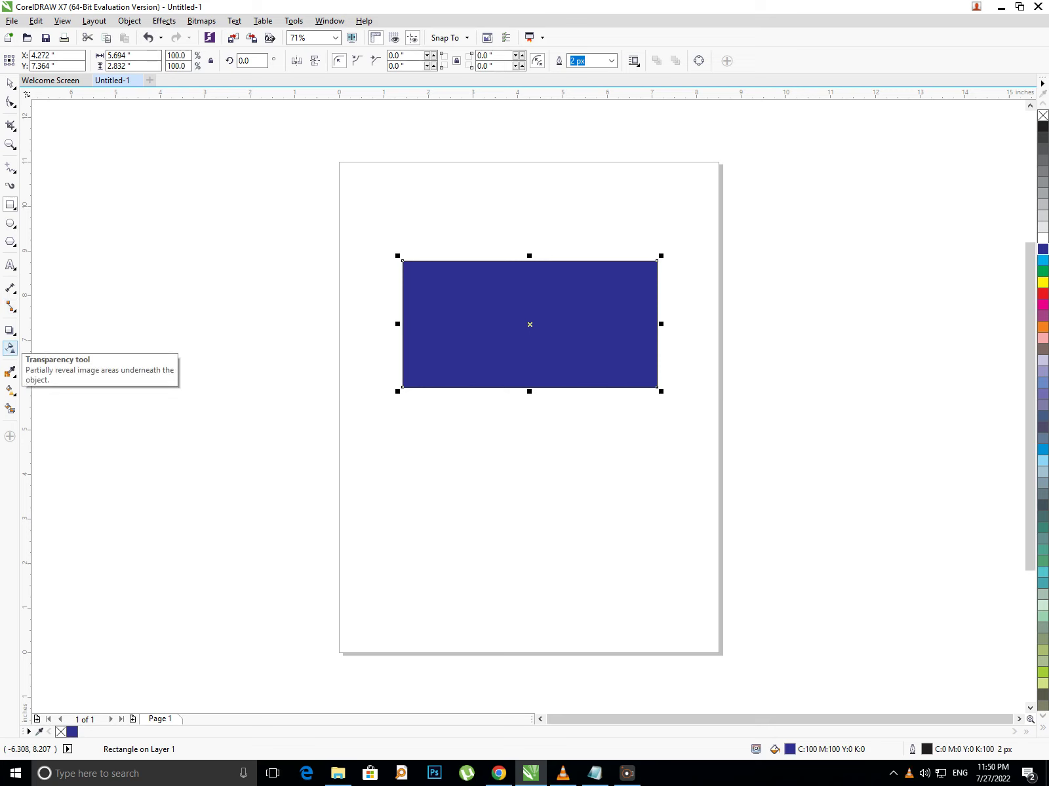
pyautogui.click(12, 331)
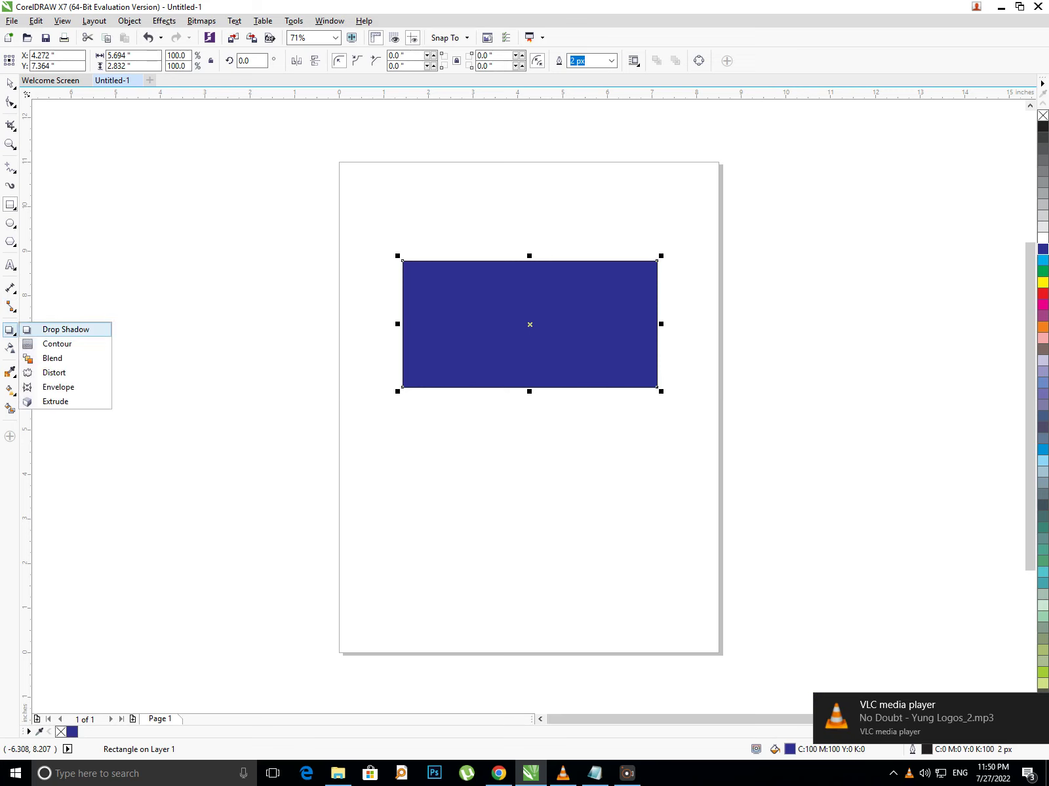
pyautogui.click(66, 329)
pyautogui.moveTo(401, 323); pyautogui.dragTo(485, 389)
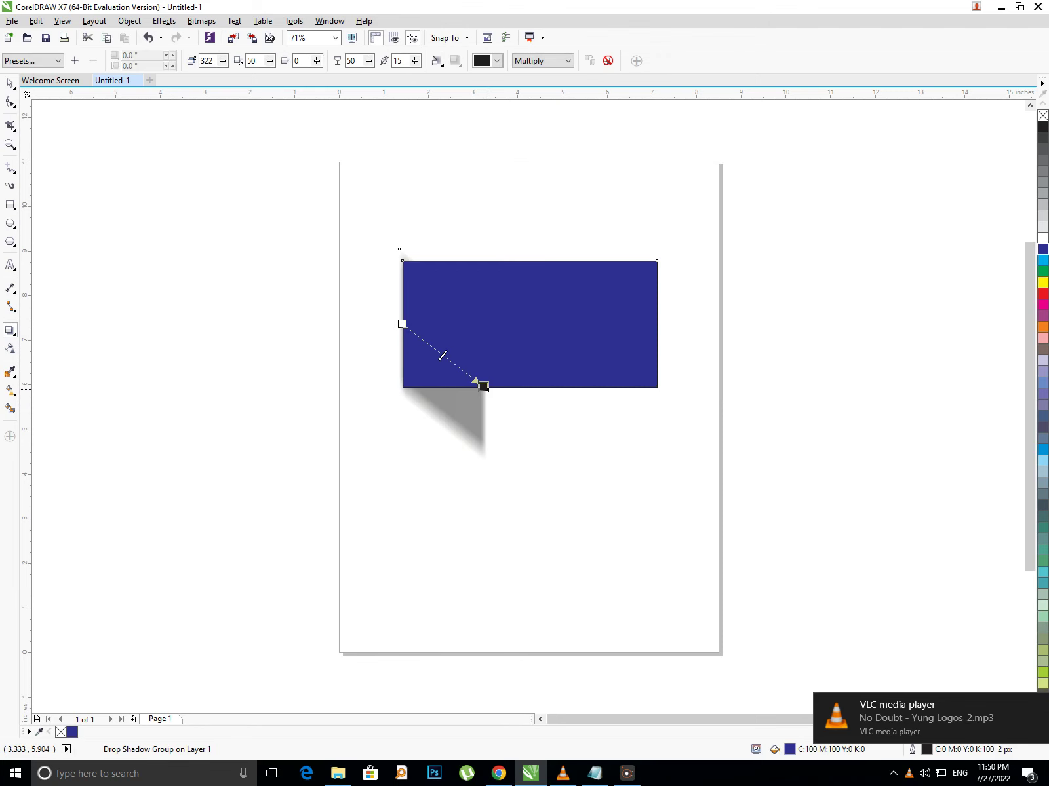
pyautogui.hotkey('ctrl', 'z')
# Cast a drop shadow from the rectangle's centre, offset about 2.01 by -0.83 inches, and reduce its opacity to 15
pyautogui.moveTo(529, 324); pyautogui.dragTo(745, 413)
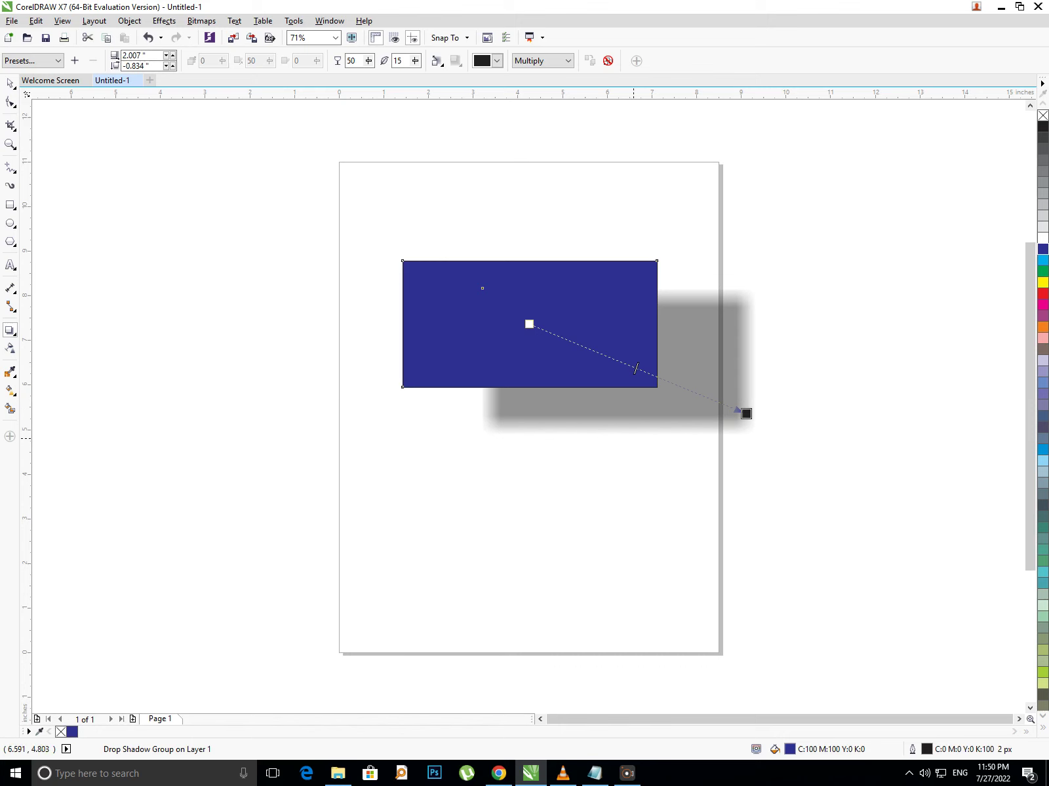
pyautogui.press('space')
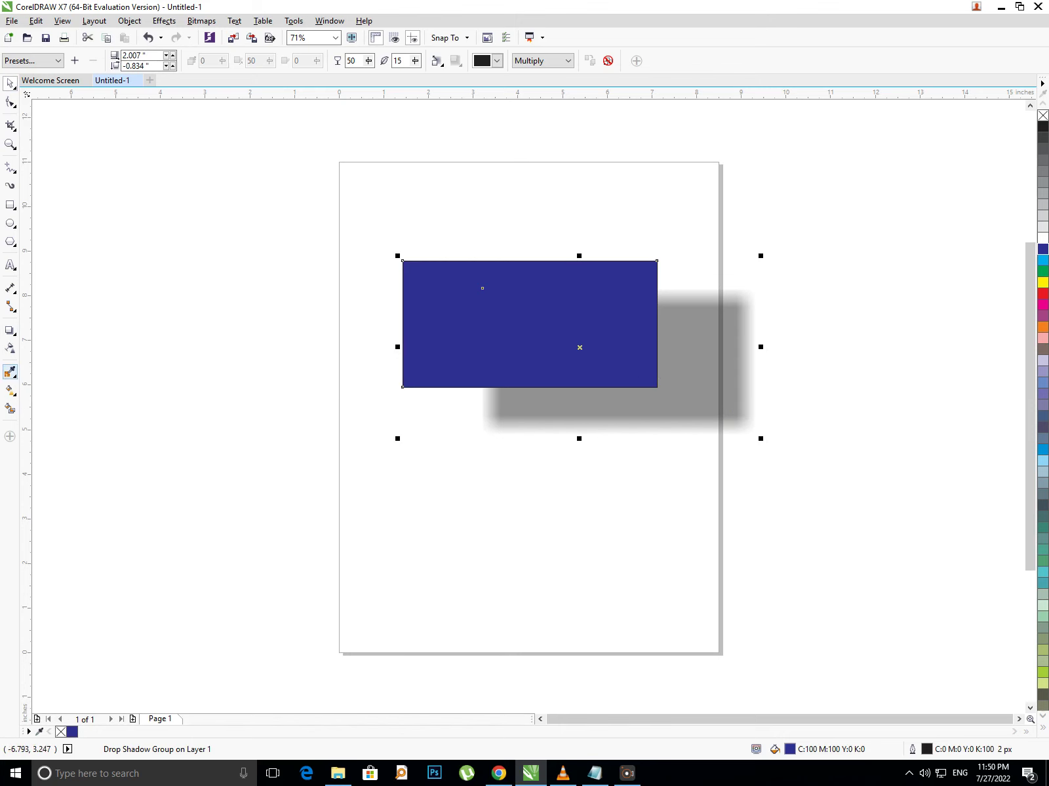
pyautogui.click(10, 330)
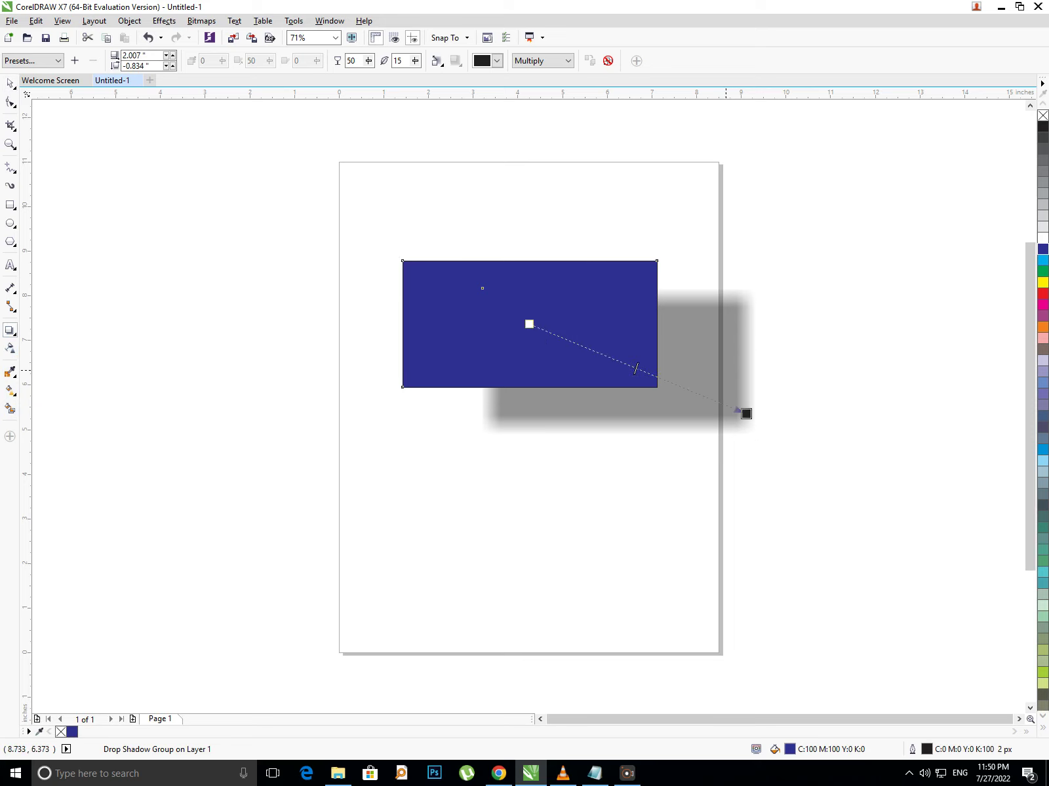
pyautogui.moveTo(636, 369); pyautogui.dragTo(561, 337)
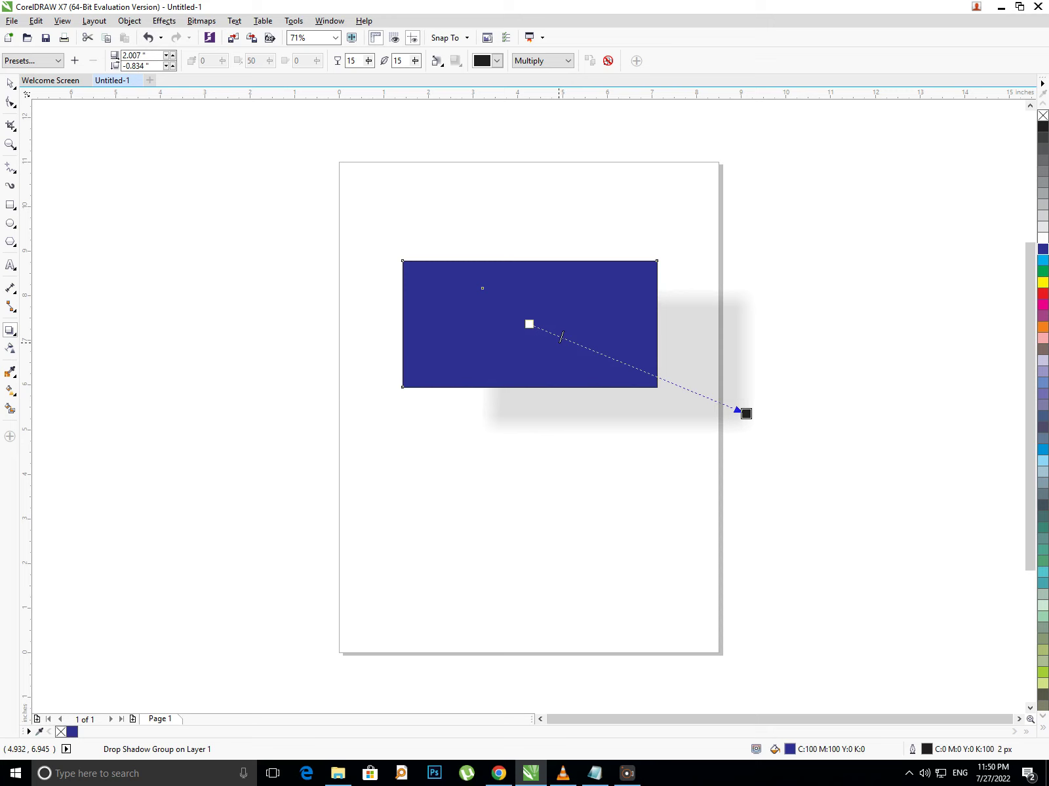
# Delete the blue rectangle together with its drop shadow
pyautogui.press('space')
pyautogui.moveTo(385, 269); pyautogui.dragTo(673, 344)
pyautogui.moveTo(276, 216); pyautogui.dragTo(1026, 601)
pyautogui.press('Delete')
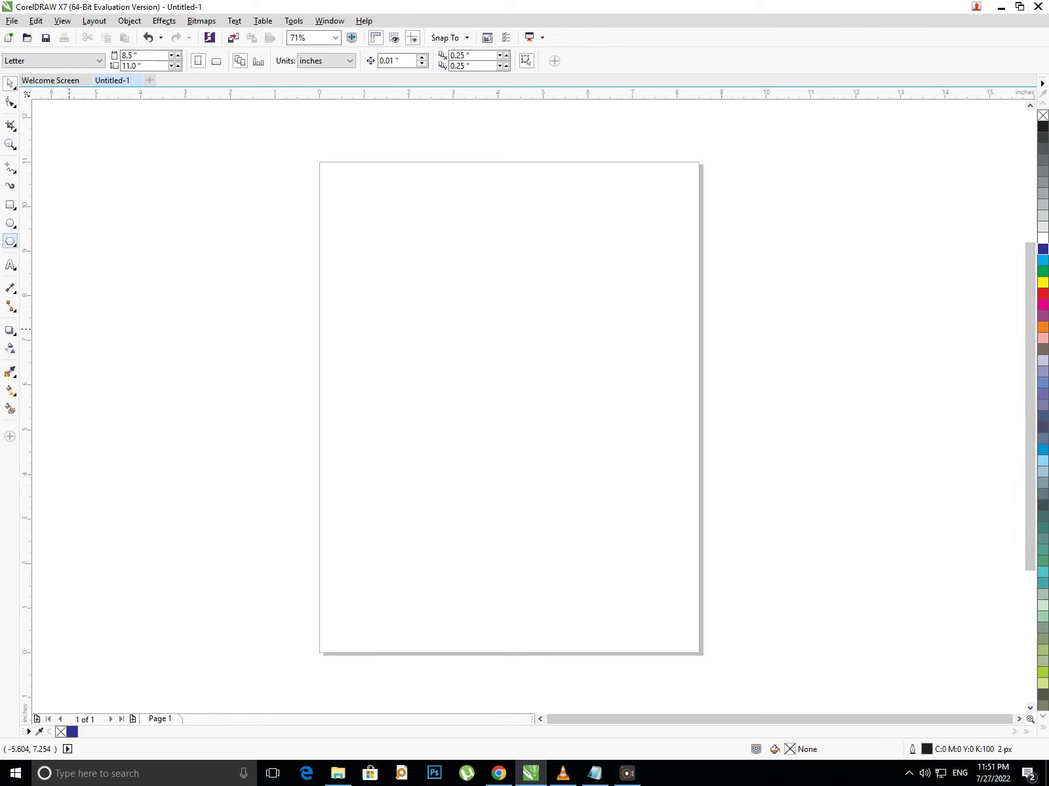
# Add the artistic text "COREL DRAW" in the upper part of the page
pyautogui.click(10, 265)
pyautogui.press('F8')
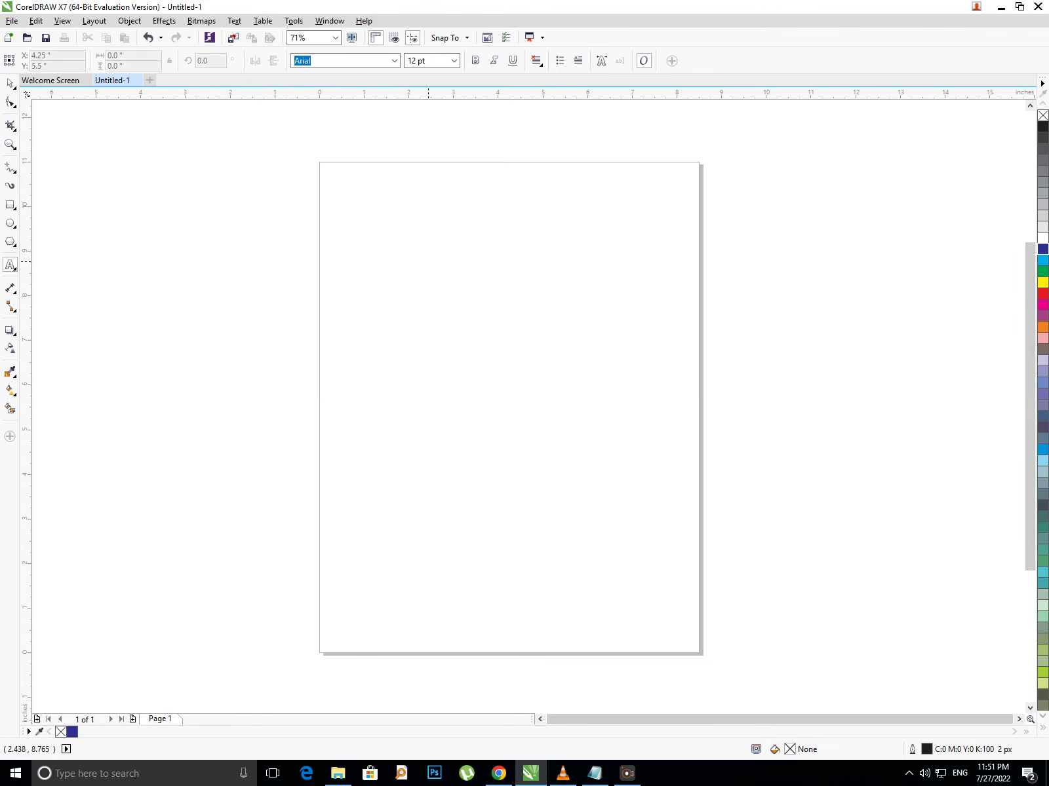
pyautogui.click(411, 267)
pyautogui.write('cl')
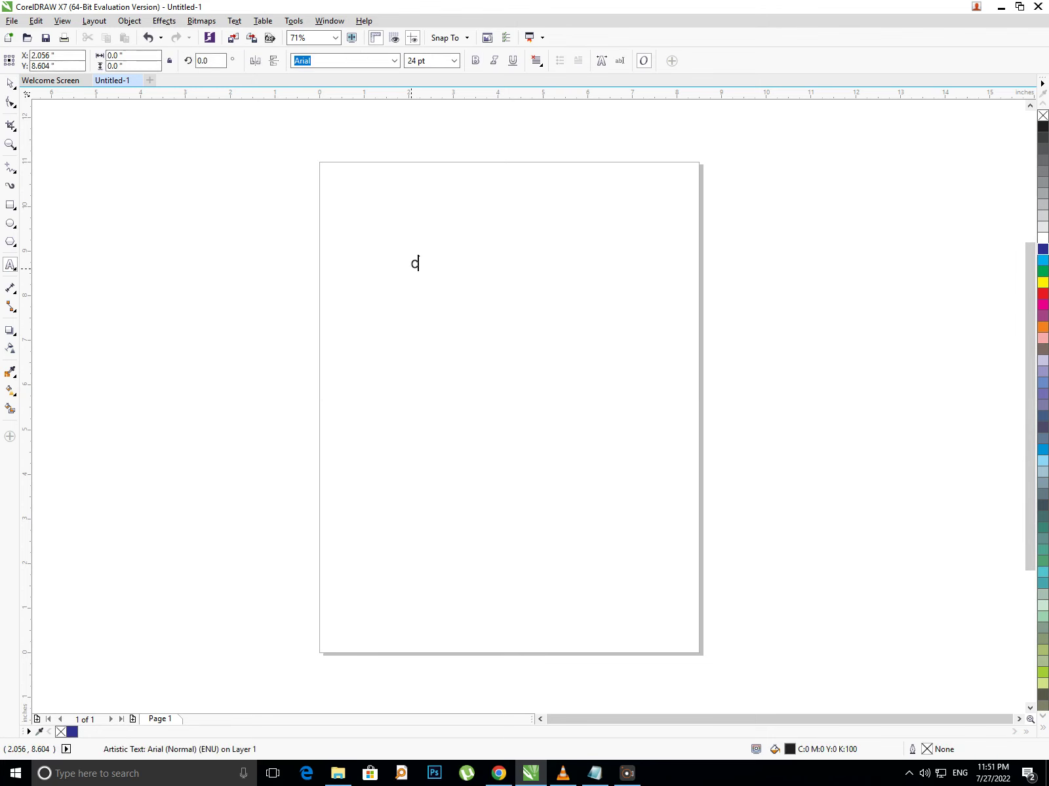
pyautogui.write('OREL DRAW')
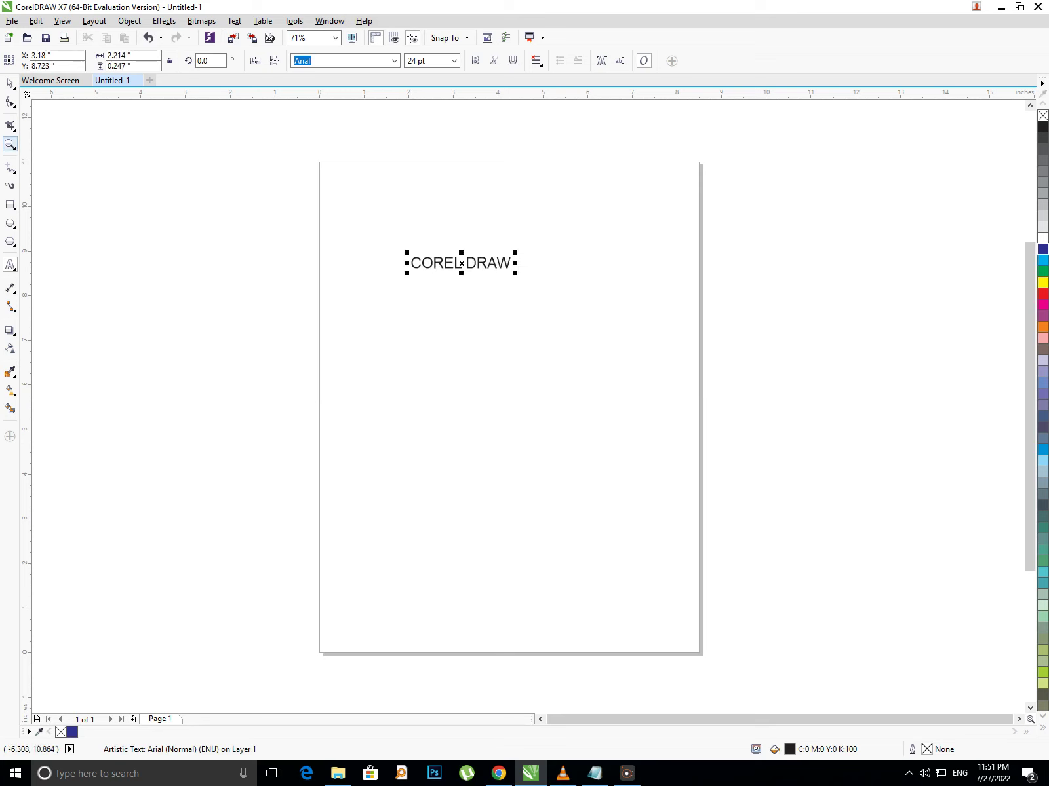
# Enlarge the COREL DRAW text to about 6.26 inches wide and place it across the upper middle of the page
pyautogui.click(10, 83)
pyautogui.moveTo(515, 274); pyautogui.dragTo(605, 317)
pyautogui.moveTo(557, 272); pyautogui.dragTo(597, 340)
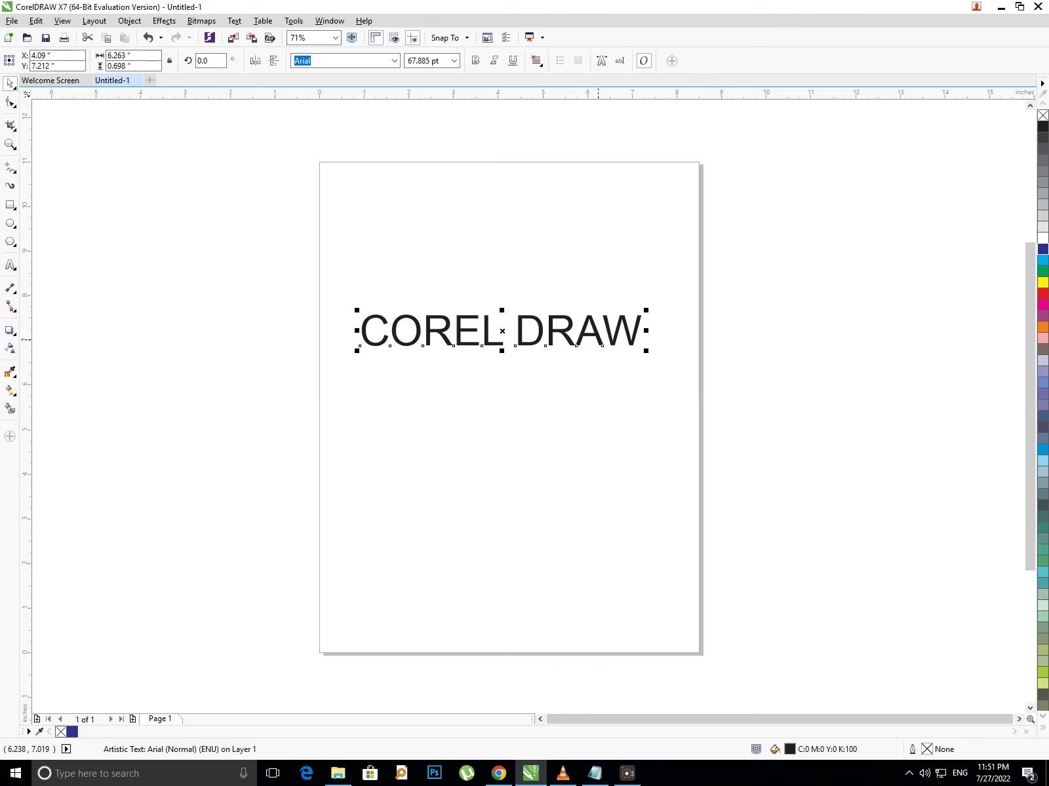
# Give the text a yellow 10 px outline placed behind the fill and scaled with the object
pyautogui.press('F12')
pyautogui.click(440, 300)
pyautogui.click(400, 391)
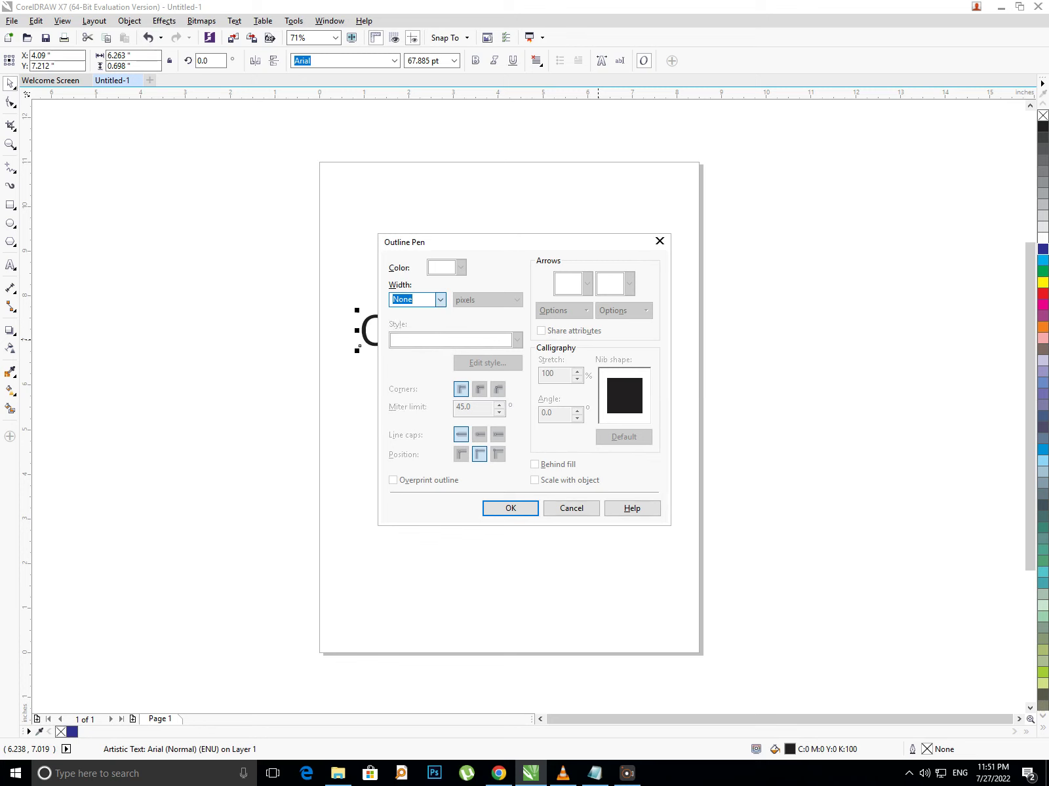
pyautogui.click(534, 464)
pyautogui.click(534, 480)
pyautogui.press('Return')
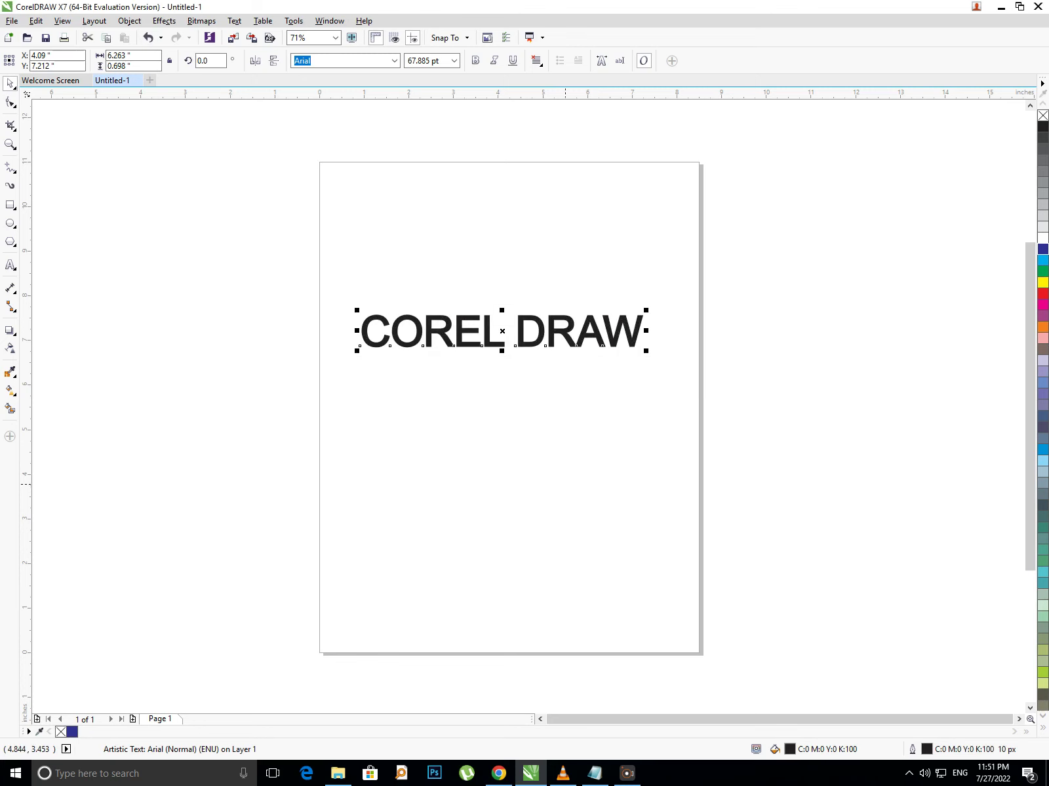
pyautogui.rightClick(1042, 282)
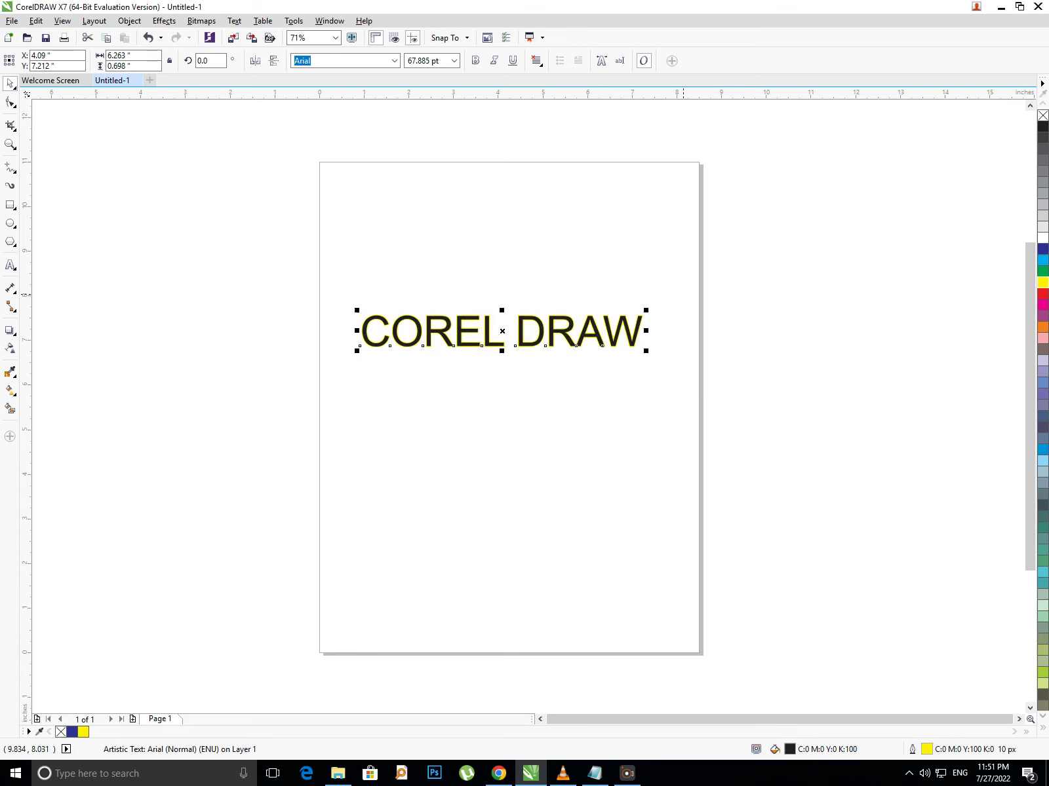
# Set the text's outline to 25 px with round corners and round line caps
pyautogui.press('F12')
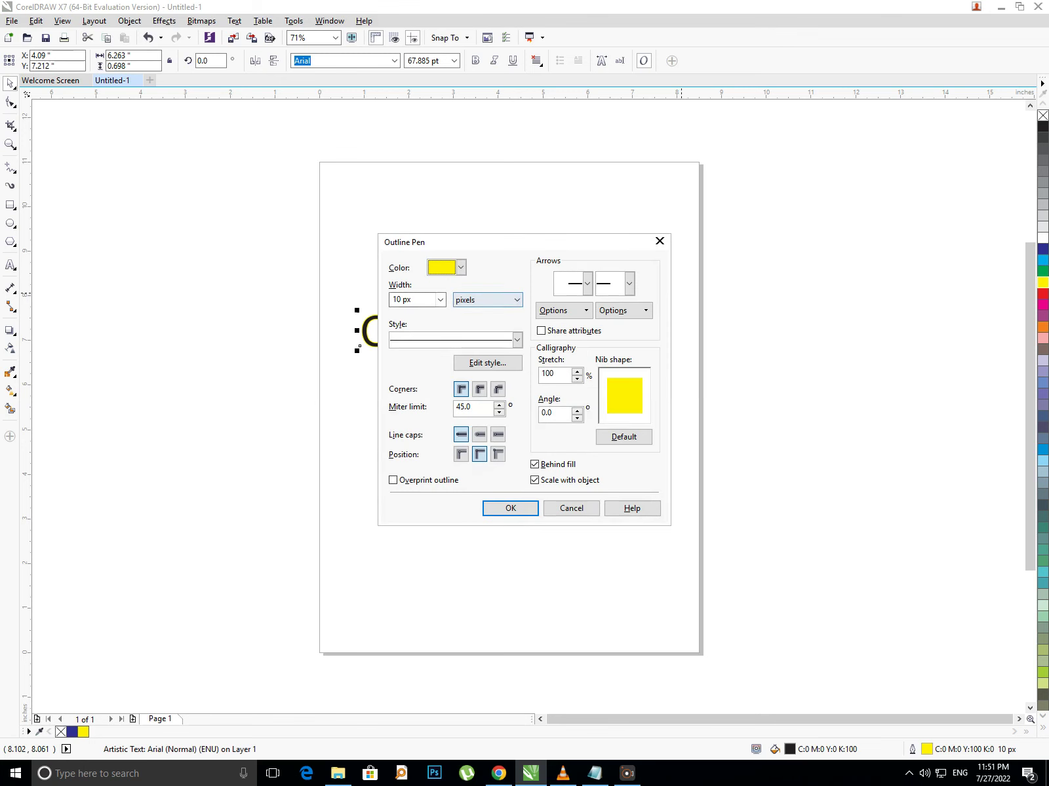
pyautogui.click(439, 300)
pyautogui.click(416, 421)
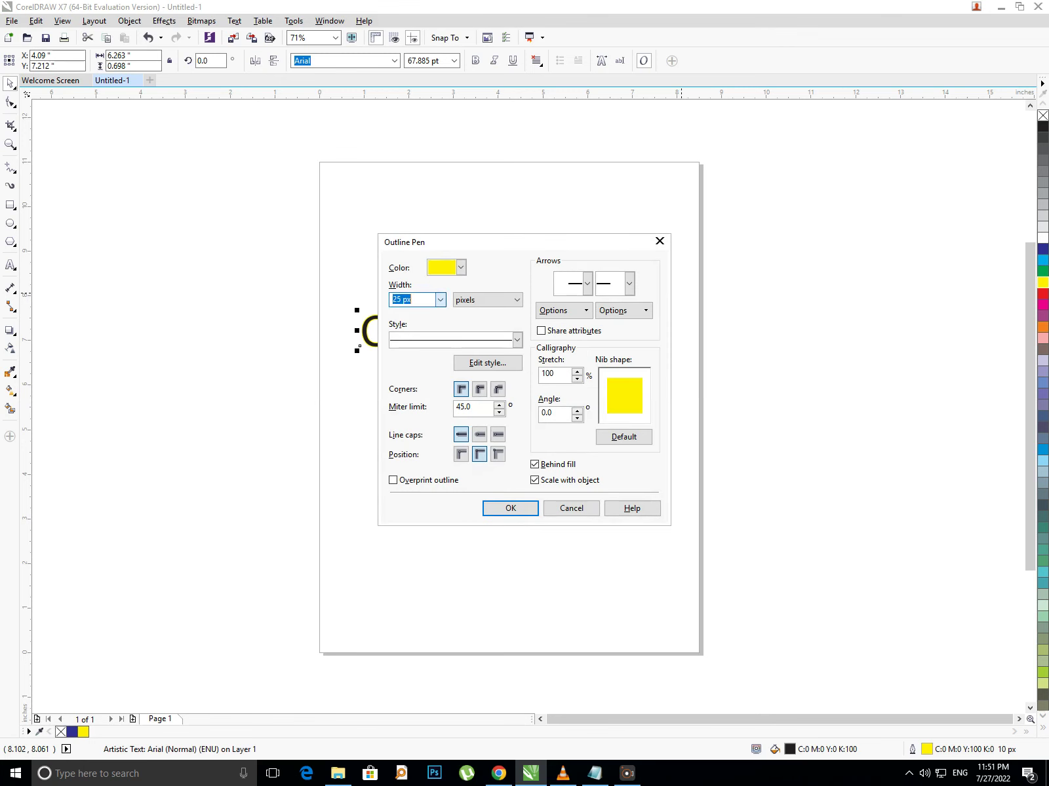
pyautogui.click(479, 434)
pyautogui.click(479, 389)
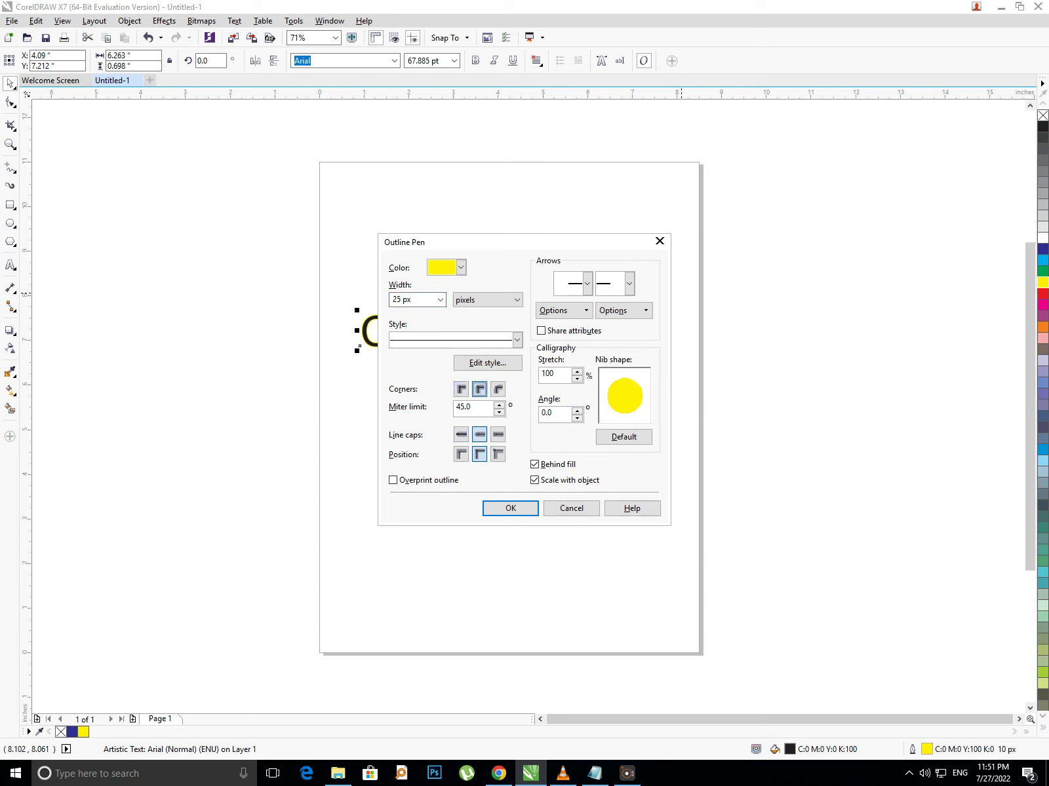
pyautogui.click(510, 509)
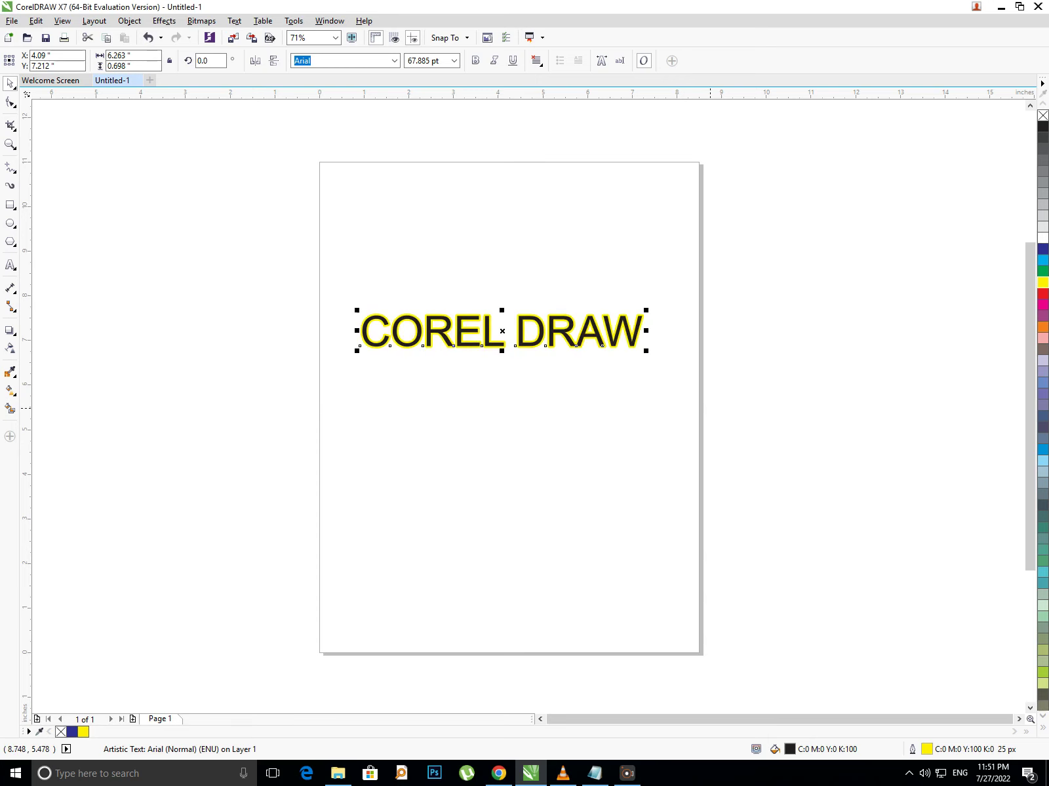
# Set the text's outline width to 70 px
pyautogui.press('F12')
pyautogui.press('Tab')
pyautogui.write('7')
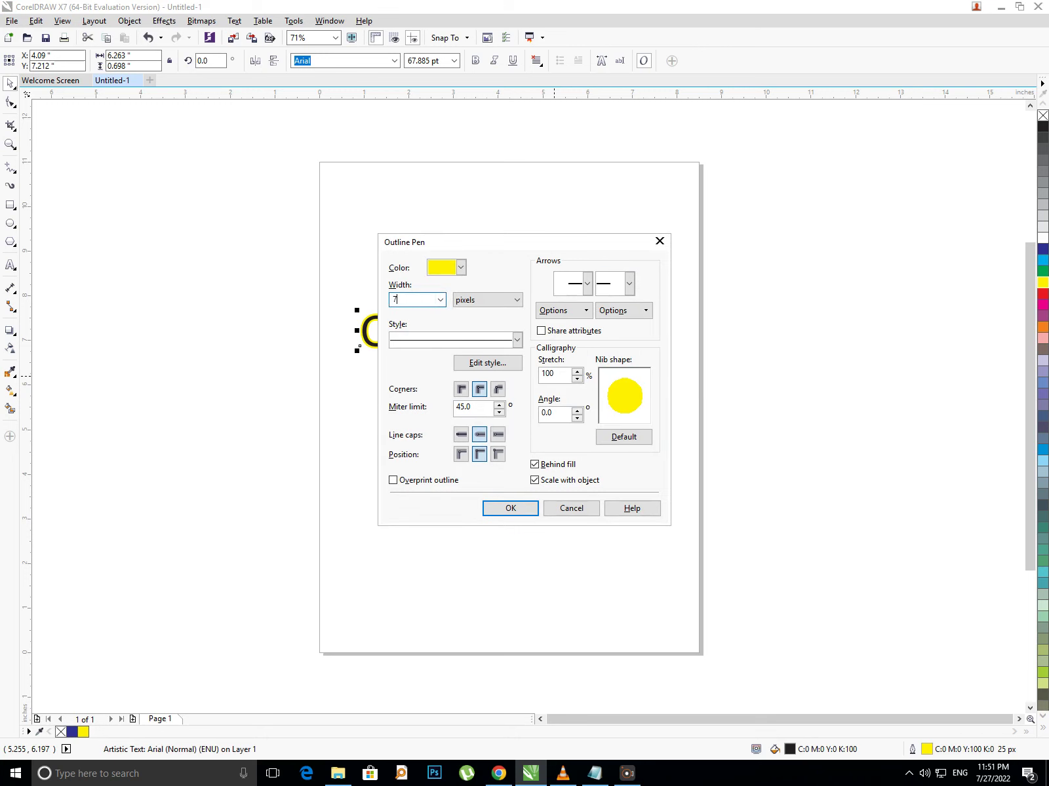
pyautogui.press('Return')
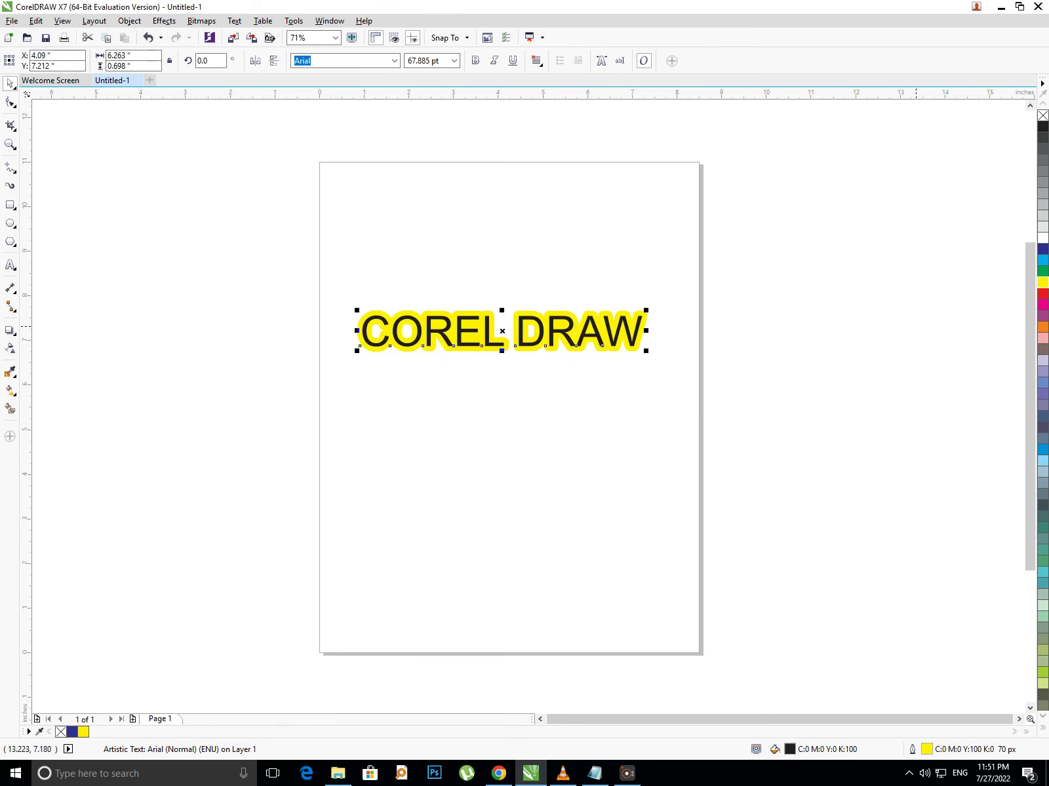
# Try green, cyan and blue outlines on the text, and settle on a black outline with a white fill
pyautogui.rightClick(1042, 271)
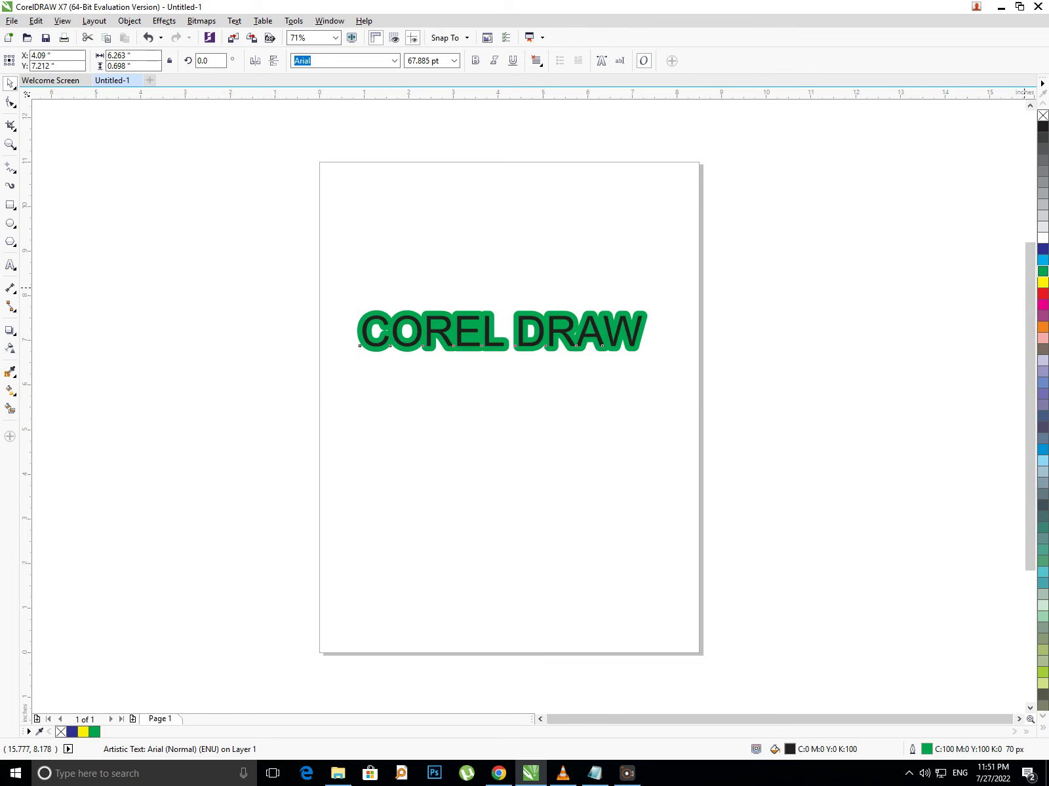
pyautogui.rightClick(1041, 260)
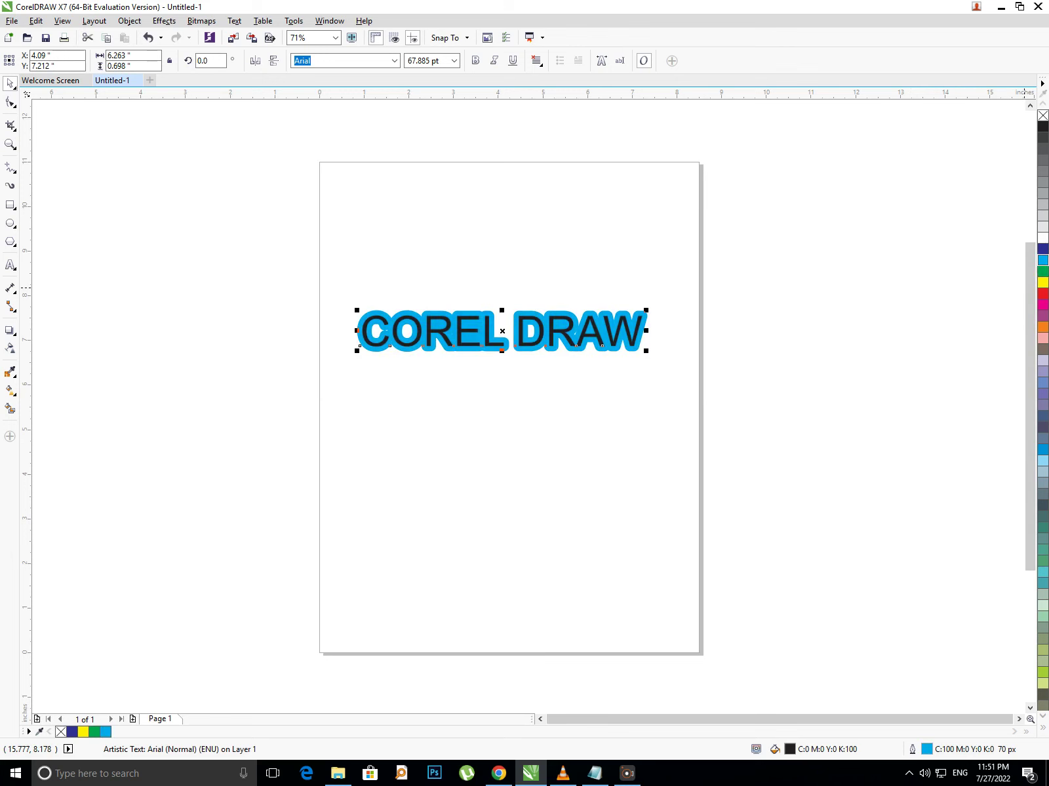
pyautogui.rightClick(1042, 249)
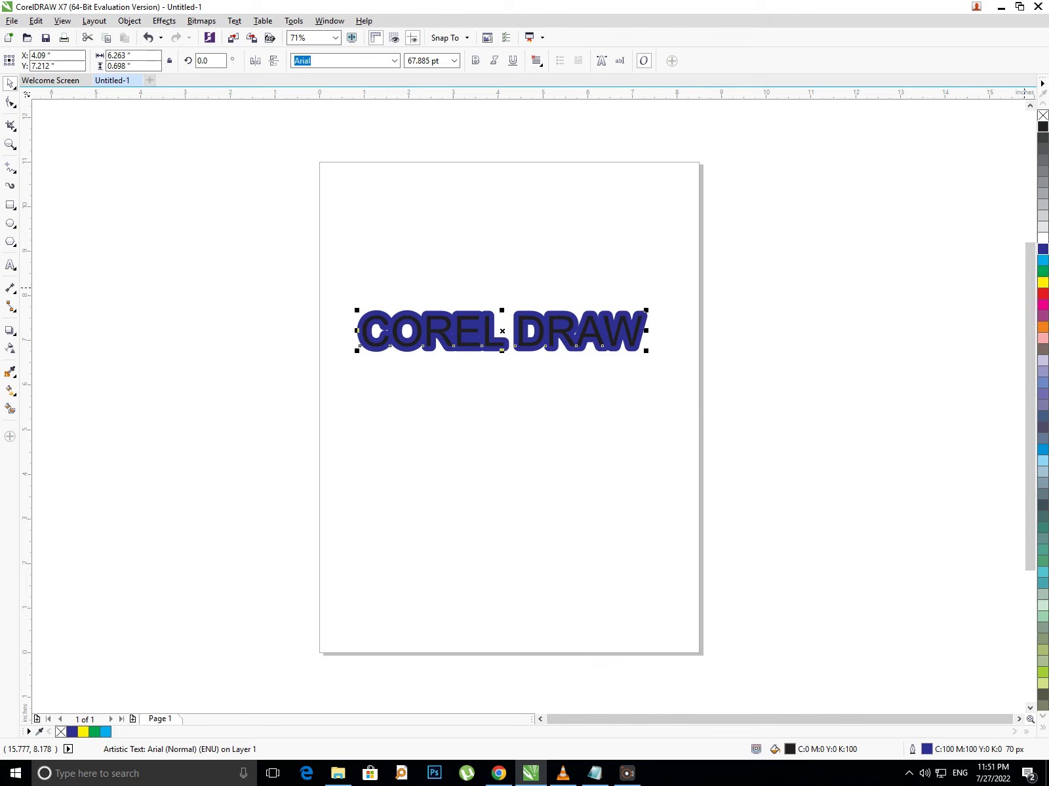
pyautogui.rightClick(1041, 126)
pyautogui.click(1042, 238)
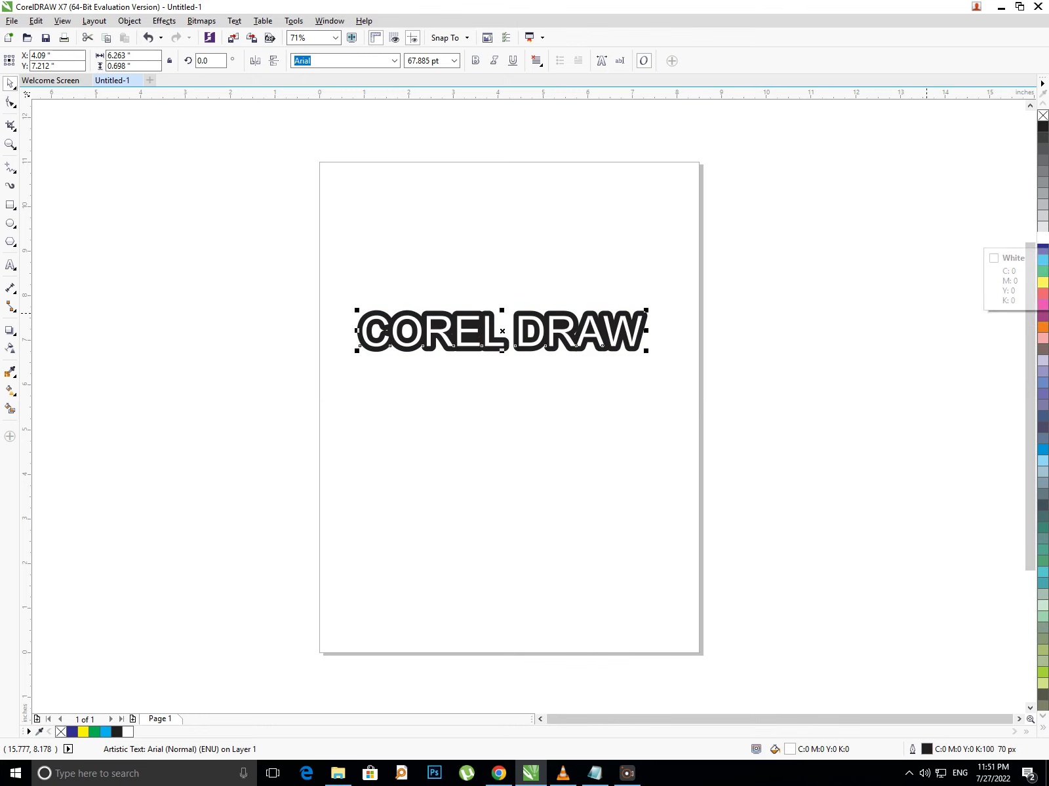
# Recolour the COREL DRAW text's outline, trying yellow and ending with green
pyautogui.click(790, 282)
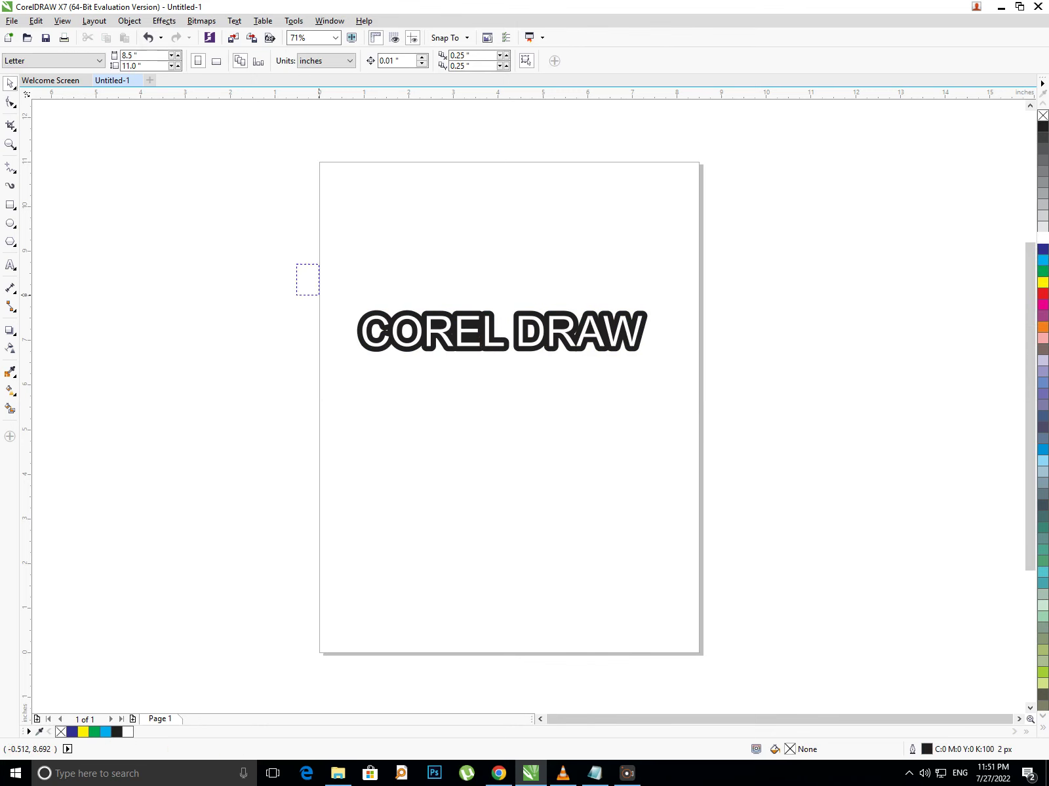
pyautogui.moveTo(299, 287); pyautogui.dragTo(947, 414)
pyautogui.rightClick(1042, 283)
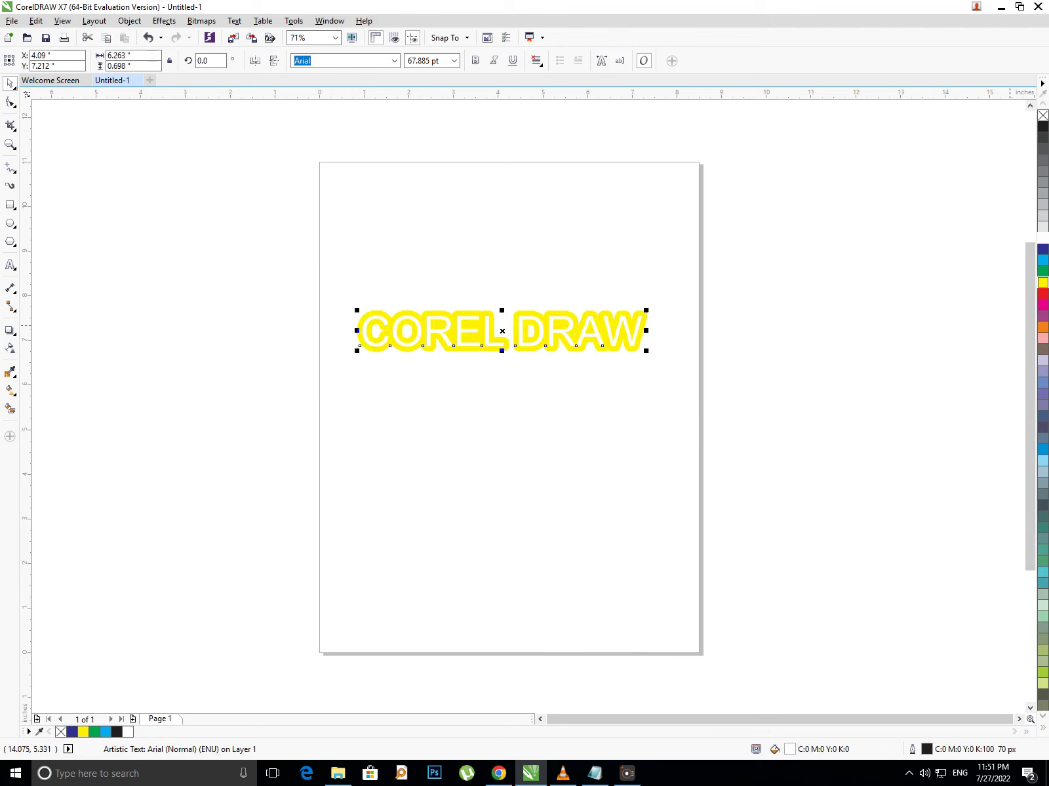
pyautogui.rightClick(1042, 271)
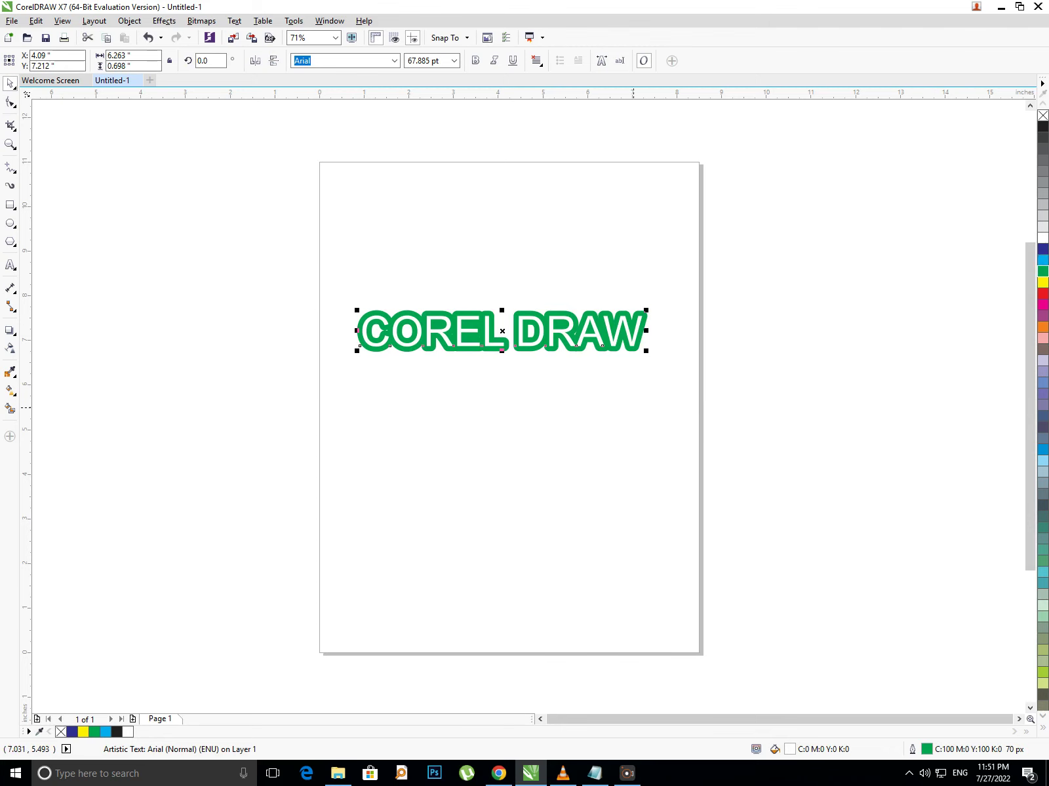
# Set the green outline's width to 50 px
pyautogui.press('F12')
pyautogui.press('Tab')
pyautogui.write('50')
pyautogui.press('Return')
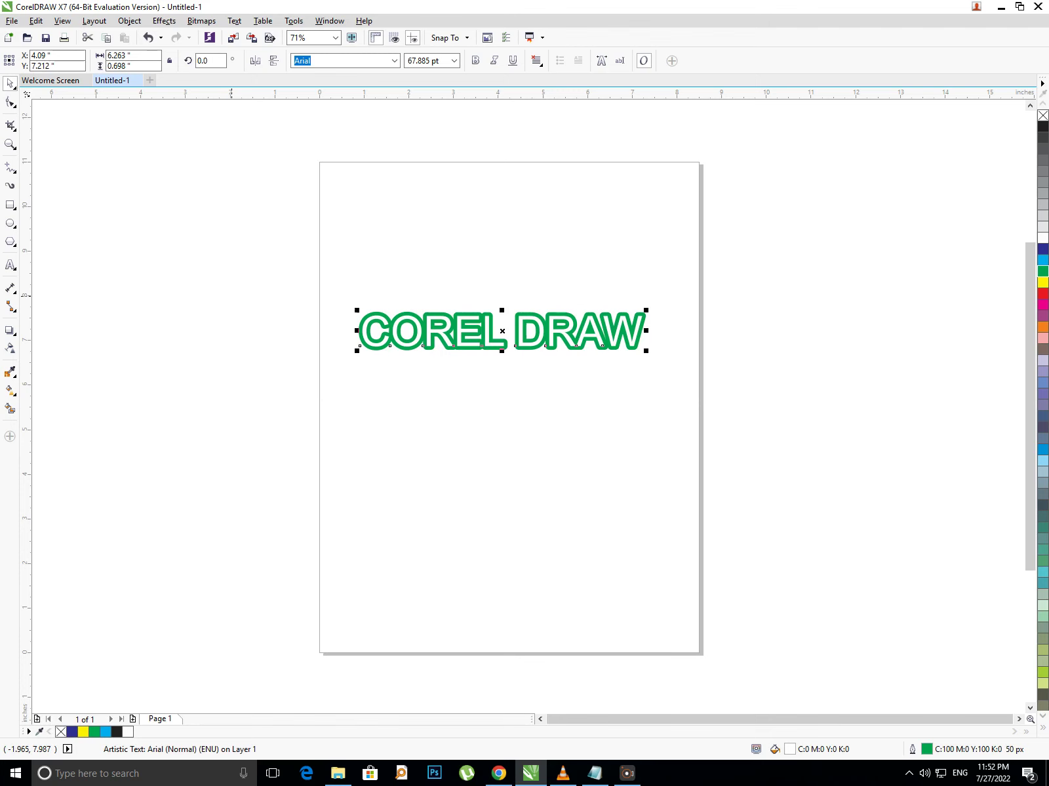
# Try a black shade as the text's fill and set the fill back to white
pyautogui.moveTo(150, 602); pyautogui.dragTo(835, 309)
pyautogui.click(1043, 126)
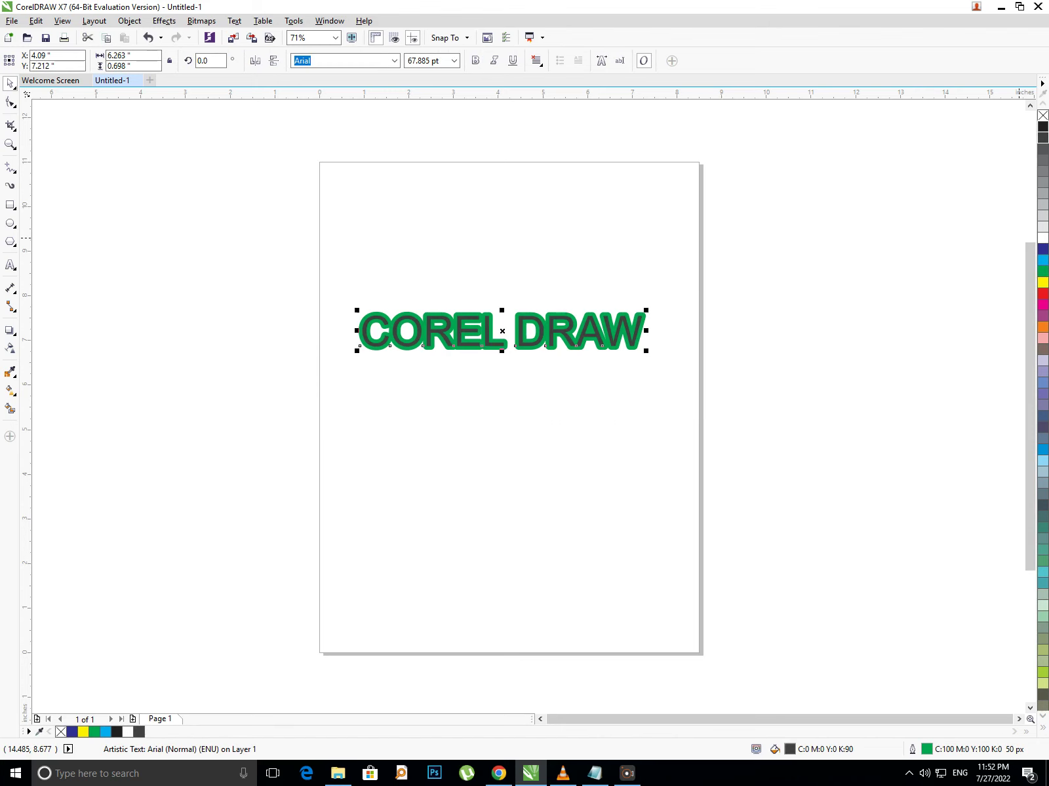
pyautogui.click(1043, 238)
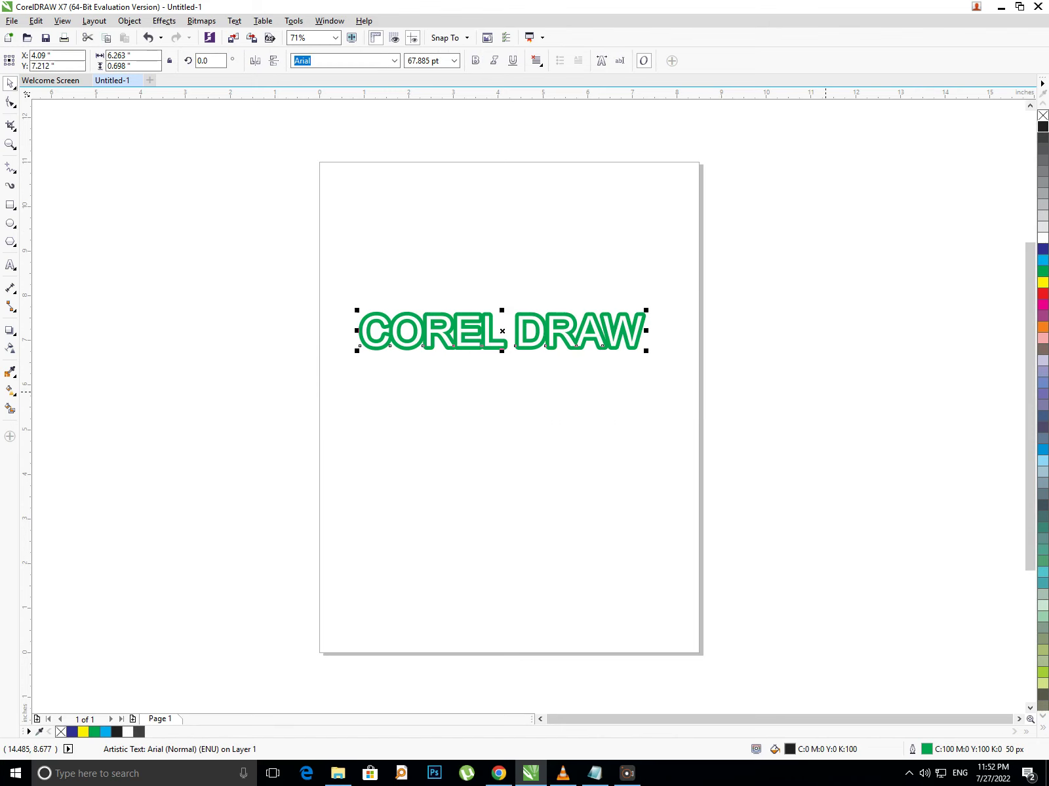
# Fill the COREL DRAW text with cyan and recolour its outline, trying blue and ending with red
pyautogui.click(291, 269)
pyautogui.moveTo(292, 269); pyautogui.dragTo(677, 398)
pyautogui.moveTo(173, 210); pyautogui.dragTo(938, 416)
pyautogui.click(1042, 260)
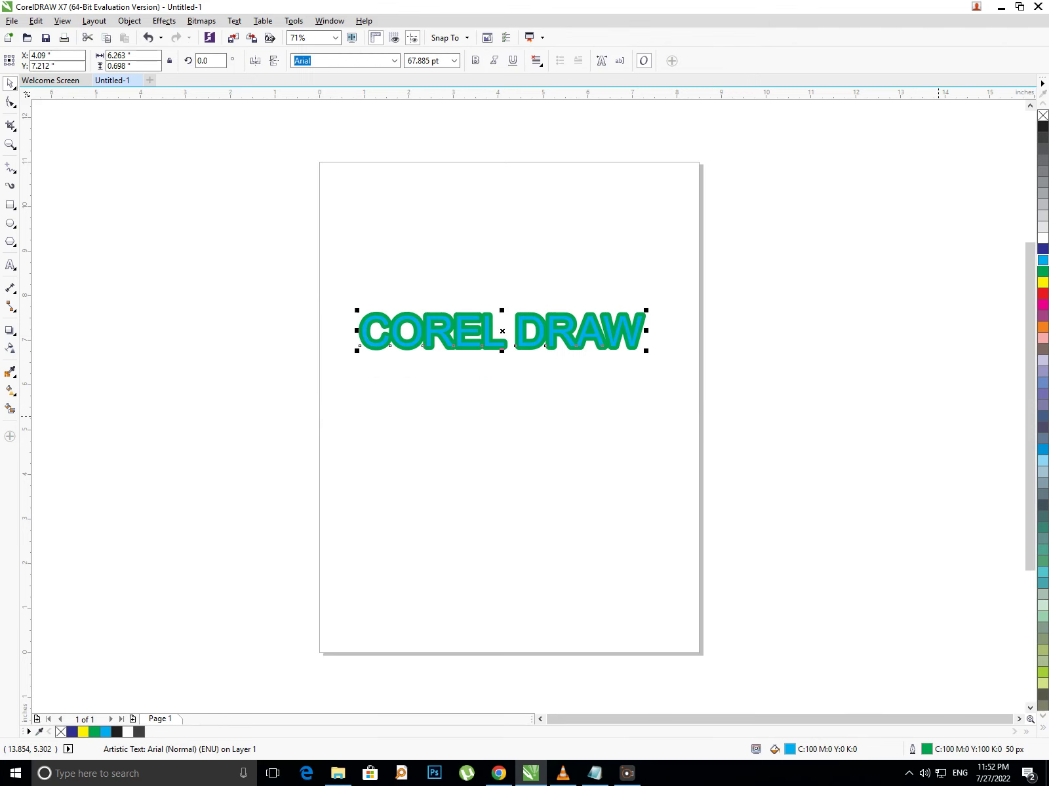
pyautogui.rightClick(1043, 249)
pyautogui.click(321, 294)
pyautogui.moveTo(321, 294)
pyautogui.mouseDown()
pyautogui.moveTo(226, 271)
pyautogui.moveTo(970, 380)
pyautogui.mouseUp()
pyautogui.rightClick(1043, 293)
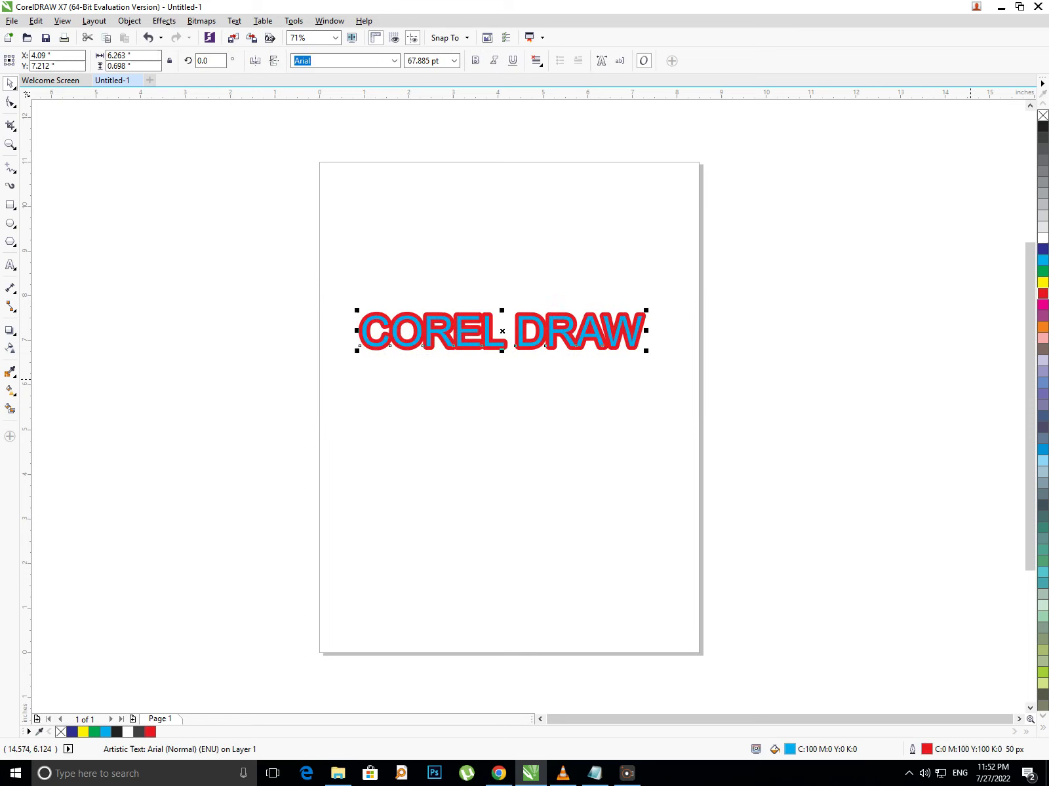
# Fill the COREL DRAW text with orange and recolour its outline, trying green and cyan and ending with blue
pyautogui.click(1043, 326)
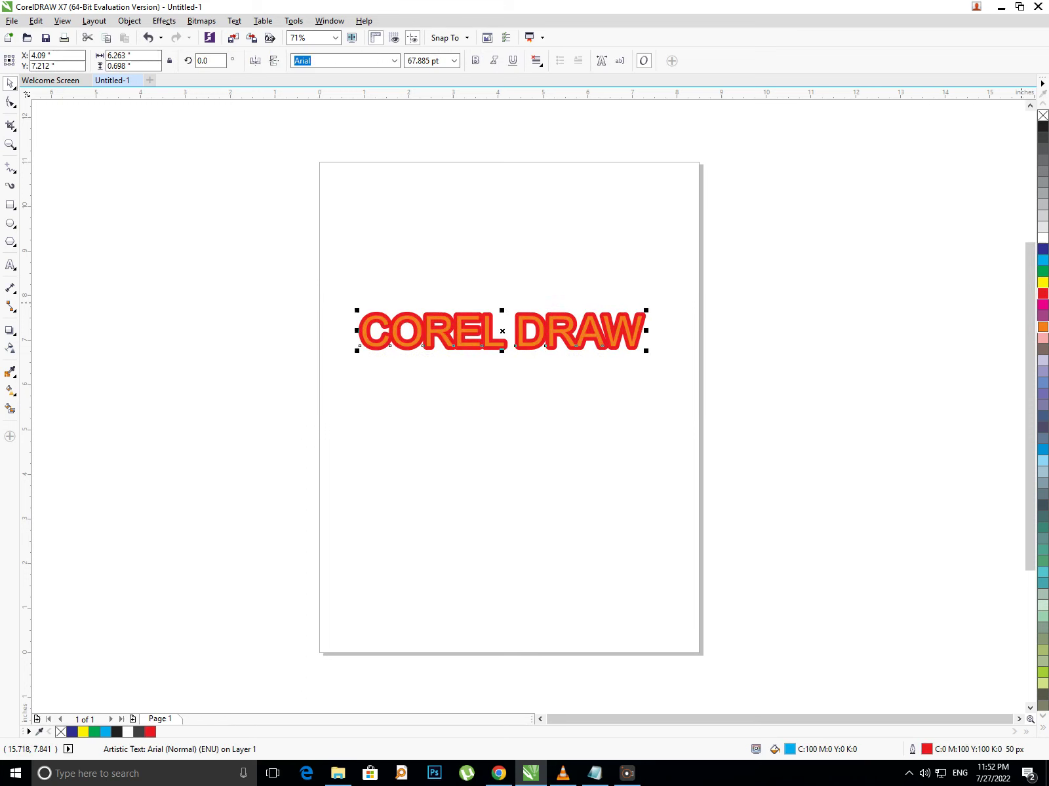
pyautogui.rightClick(1042, 271)
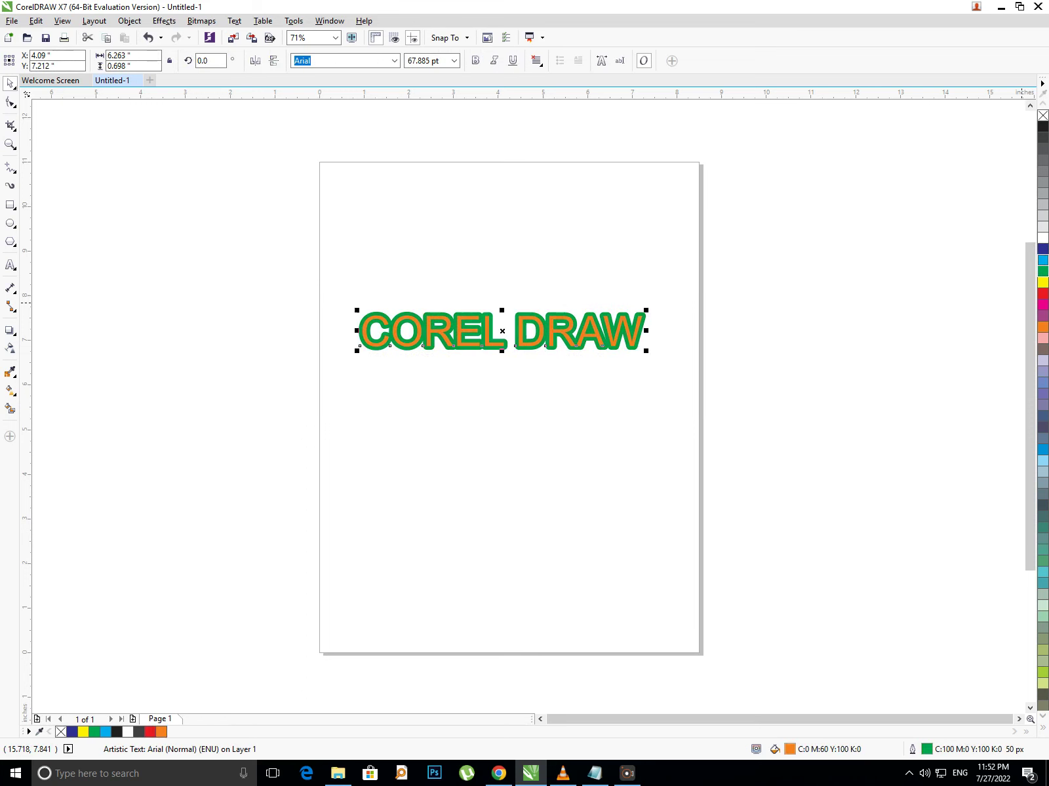
pyautogui.rightClick(1043, 260)
pyautogui.rightClick(1042, 249)
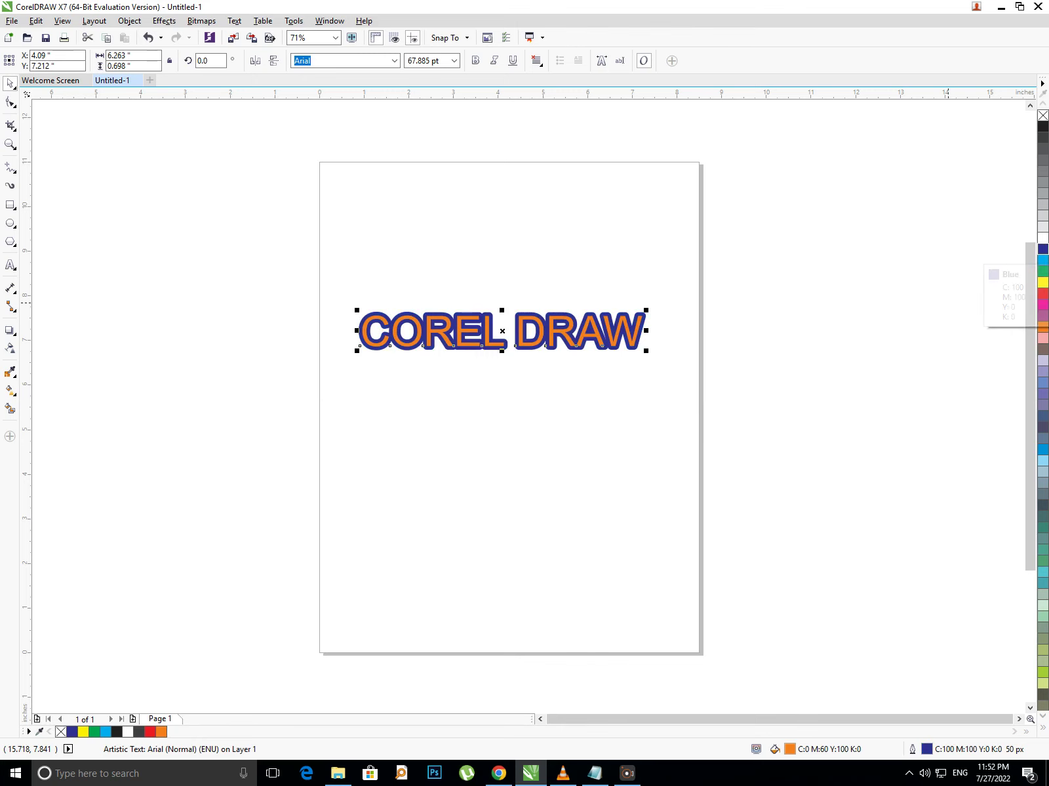
pyautogui.press('Escape')
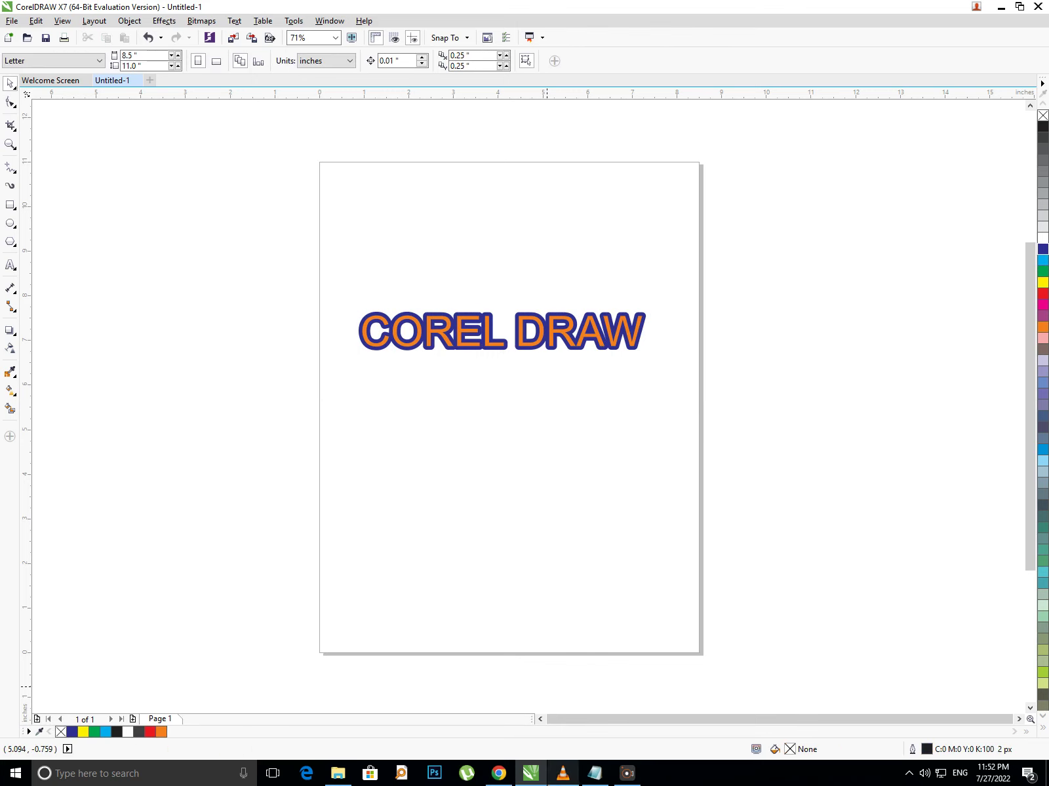
# Switch to Notepad and add the line "NOW WE WANT TO SHADOW OF TEXT" to the notes
pyautogui.click(595, 773)
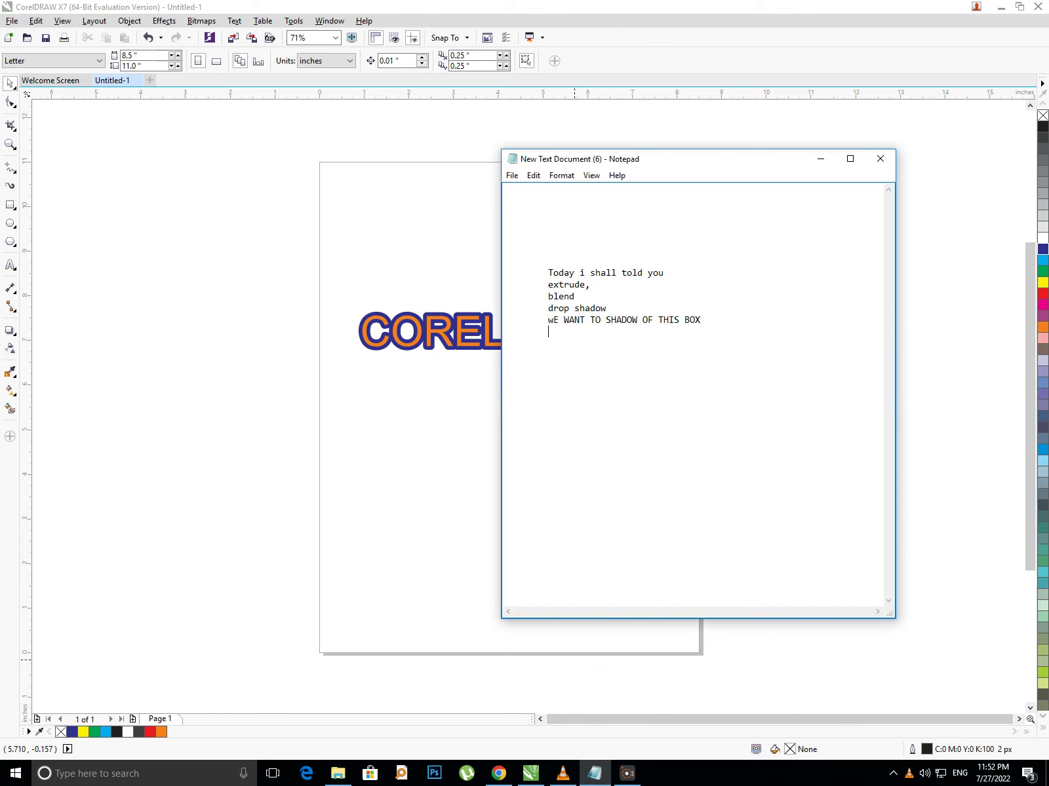
pyautogui.write('NOW WE WANT TO SHADOW OF TEXT')
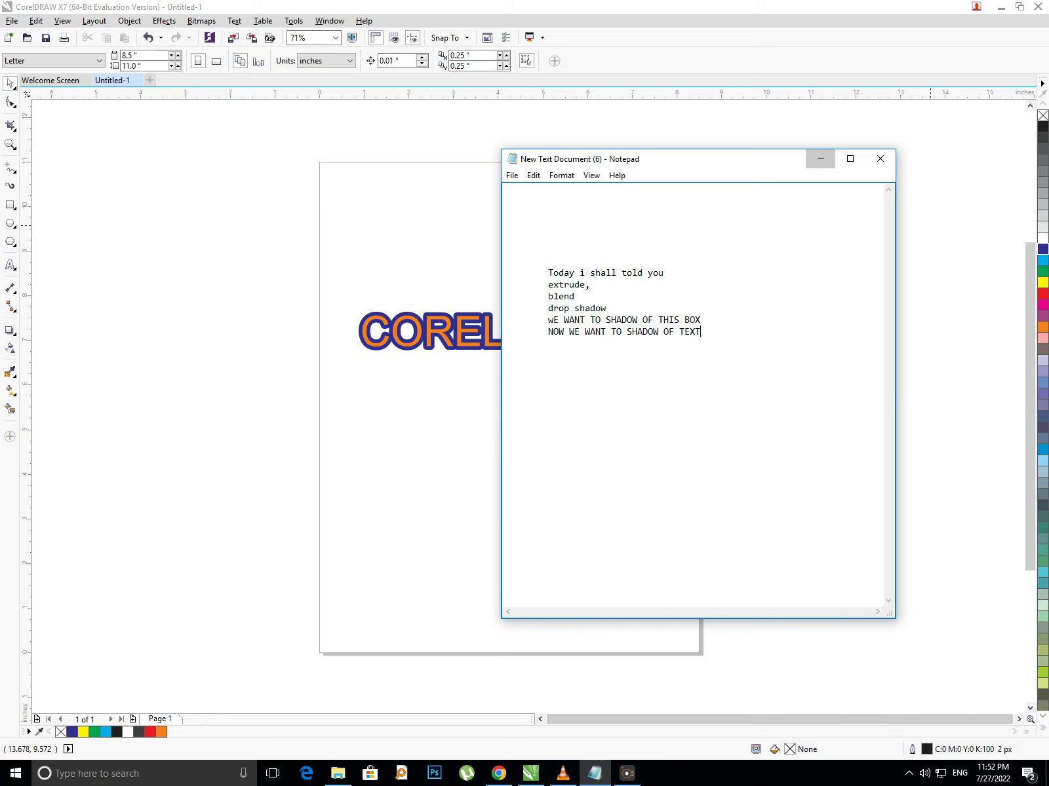
pyautogui.click(820, 158)
# Give the COREL DRAW text a white fill and a black outline
pyautogui.moveTo(185, 247); pyautogui.dragTo(794, 457)
pyautogui.click(1041, 238)
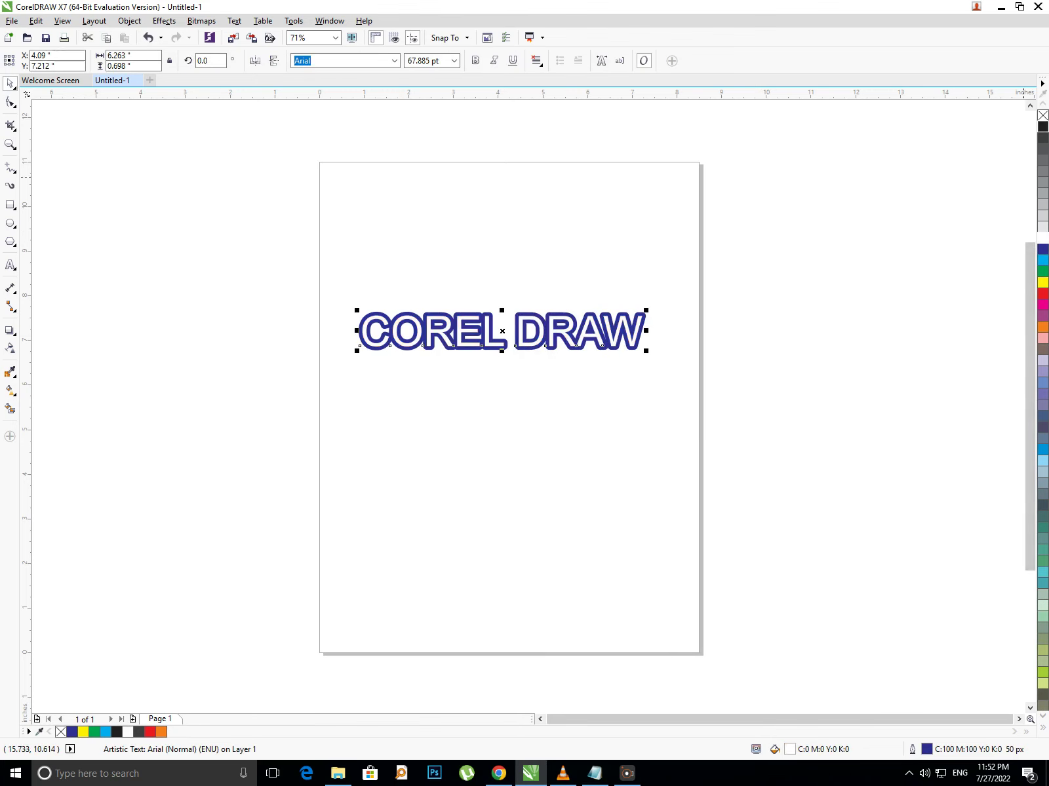
pyautogui.rightClick(1042, 126)
pyautogui.click(848, 445)
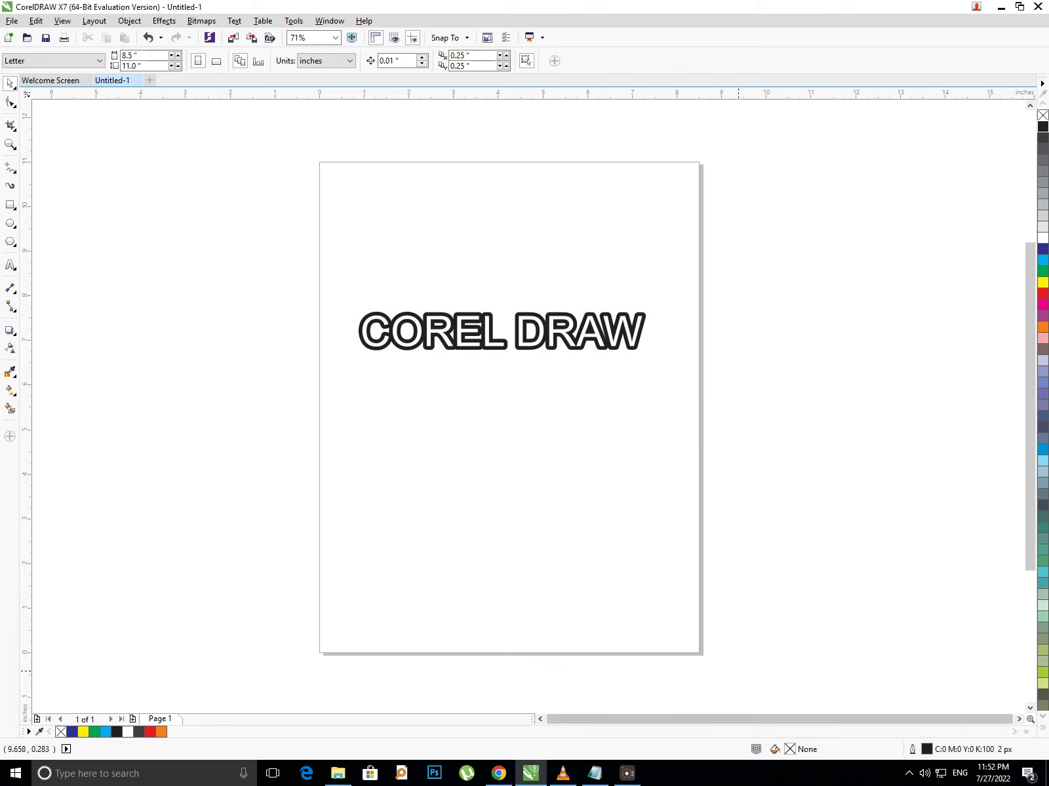
# Try magenta and red outlines on the white COREL DRAW text
pyautogui.moveTo(291, 216); pyautogui.dragTo(788, 439)
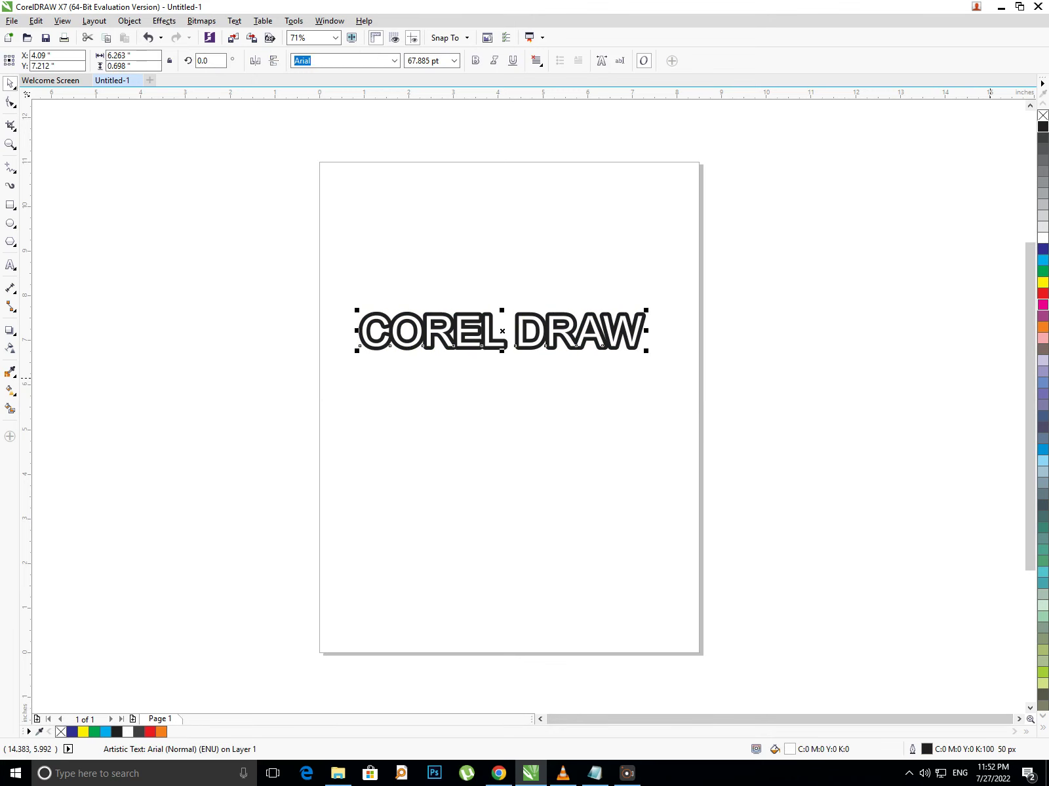
pyautogui.rightClick(1042, 304)
pyautogui.rightClick(1042, 293)
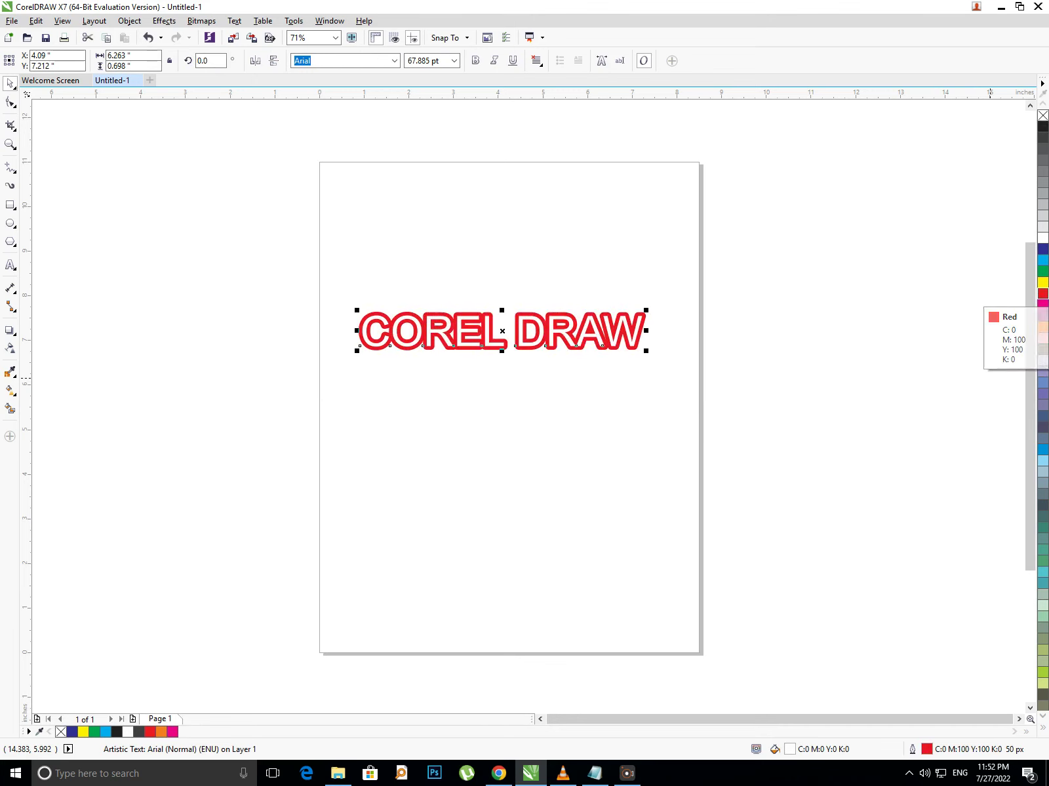
pyautogui.press('Escape')
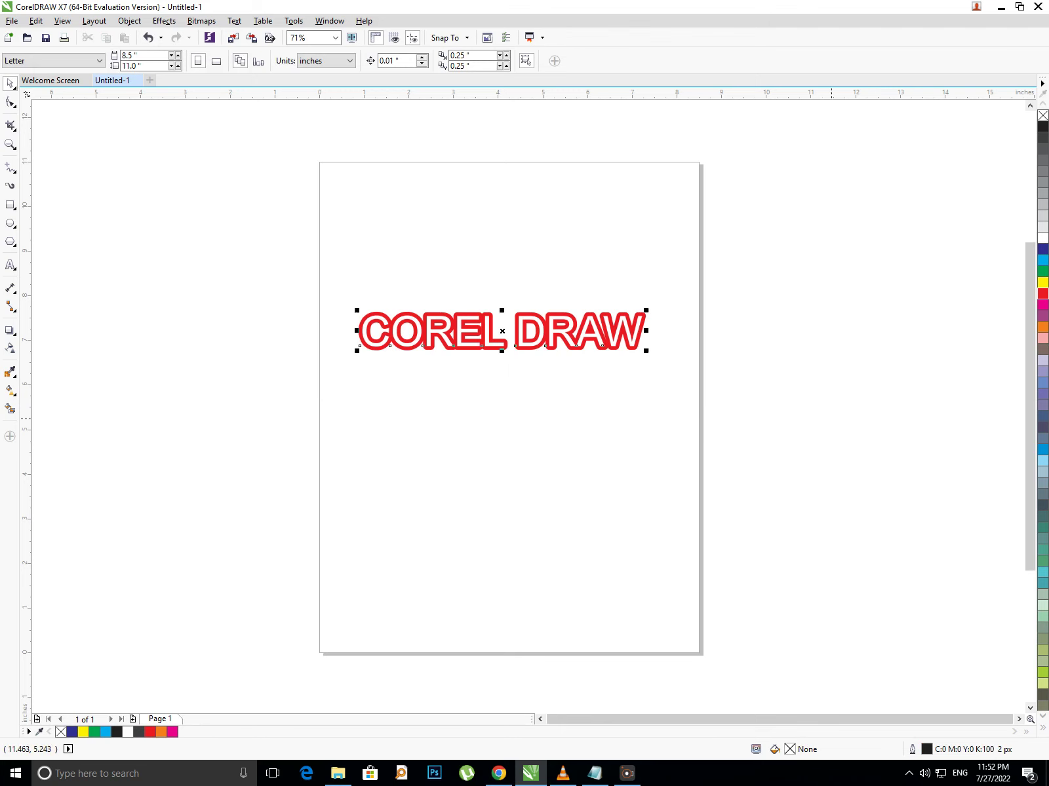
# Set the COREL DRAW text's outline back to black and move the text straight up the page
pyautogui.press('Tab')
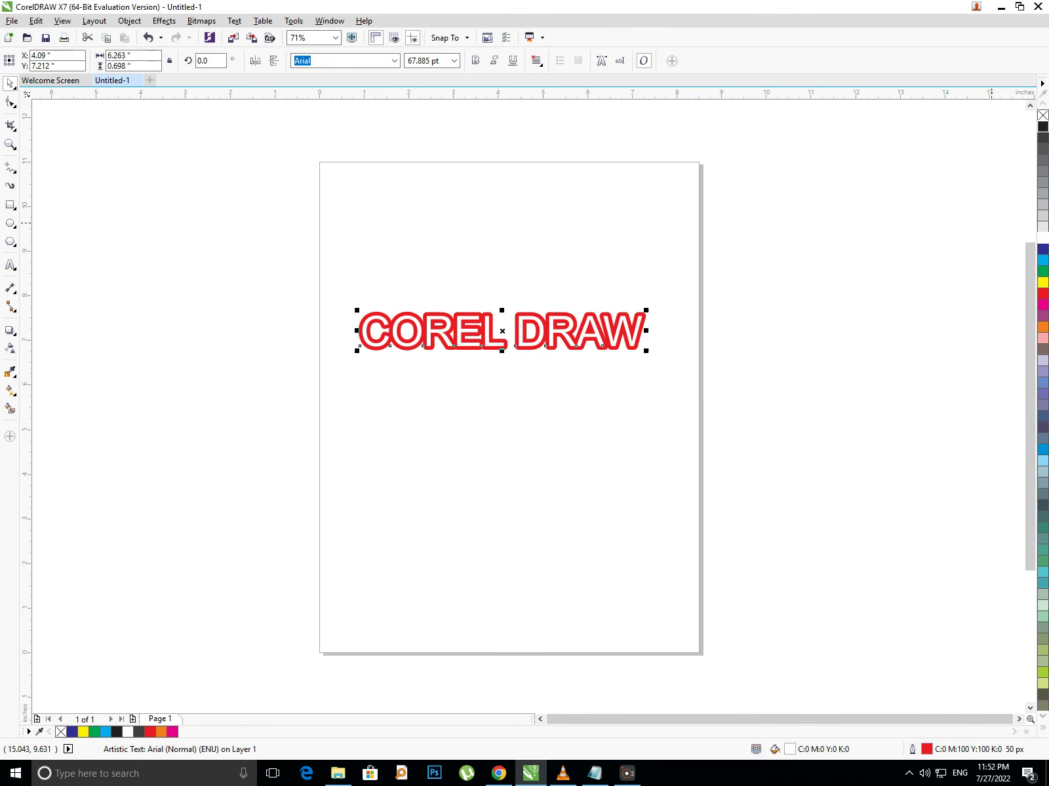
pyautogui.rightClick(1042, 126)
pyautogui.moveTo(264, 258); pyautogui.dragTo(791, 421)
pyautogui.moveTo(595, 333); pyautogui.dragTo(595, 270)
# Try a drop shadow cast from the text's centre down and to the right, lengthen its offset, and undo it
pyautogui.click(14, 333)
pyautogui.click(66, 331)
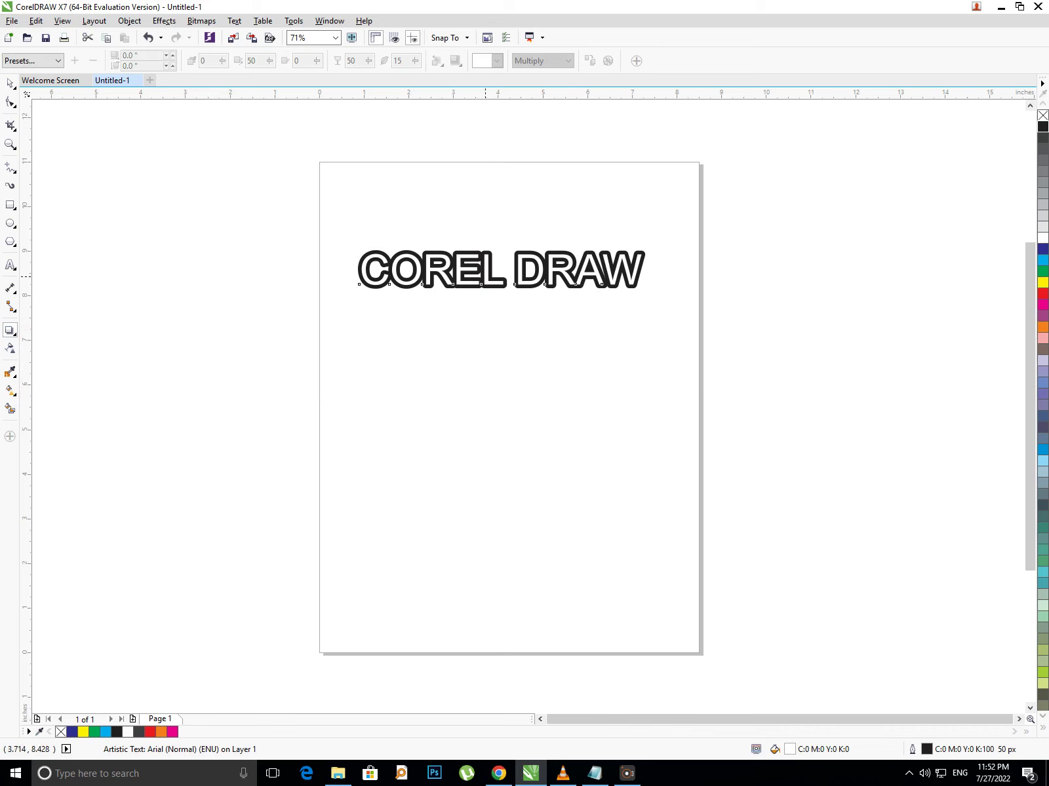
pyautogui.moveTo(485, 276); pyautogui.dragTo(515, 313)
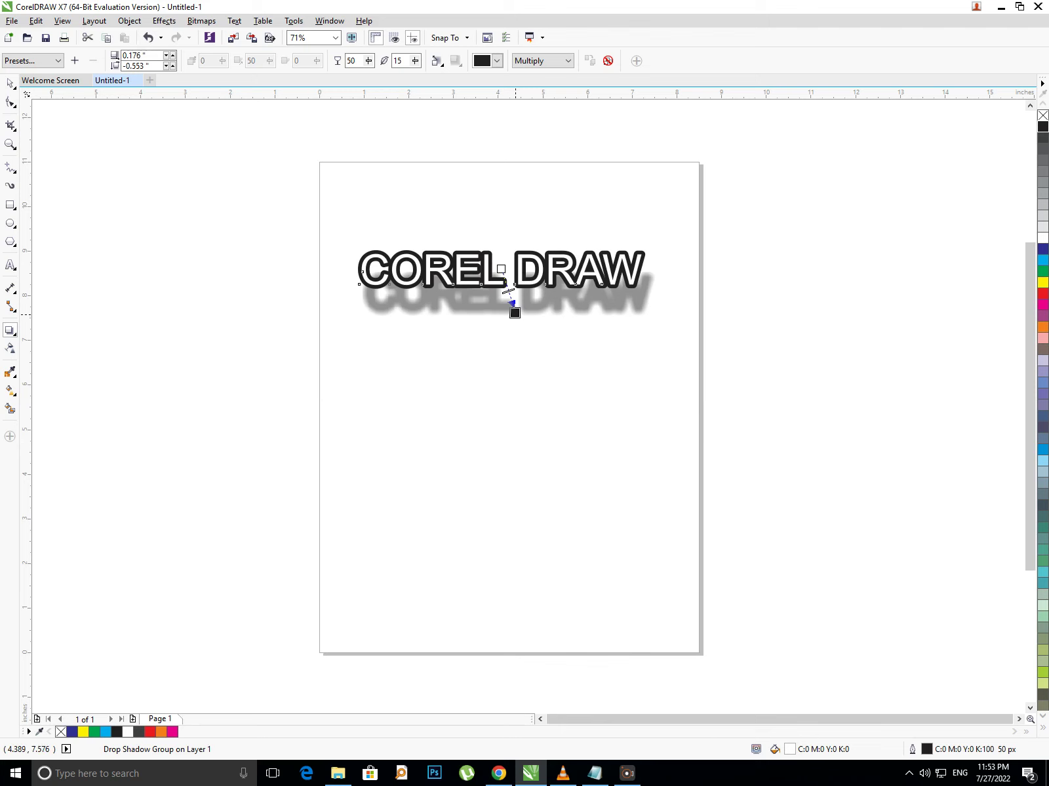
pyautogui.moveTo(515, 313); pyautogui.dragTo(529, 331)
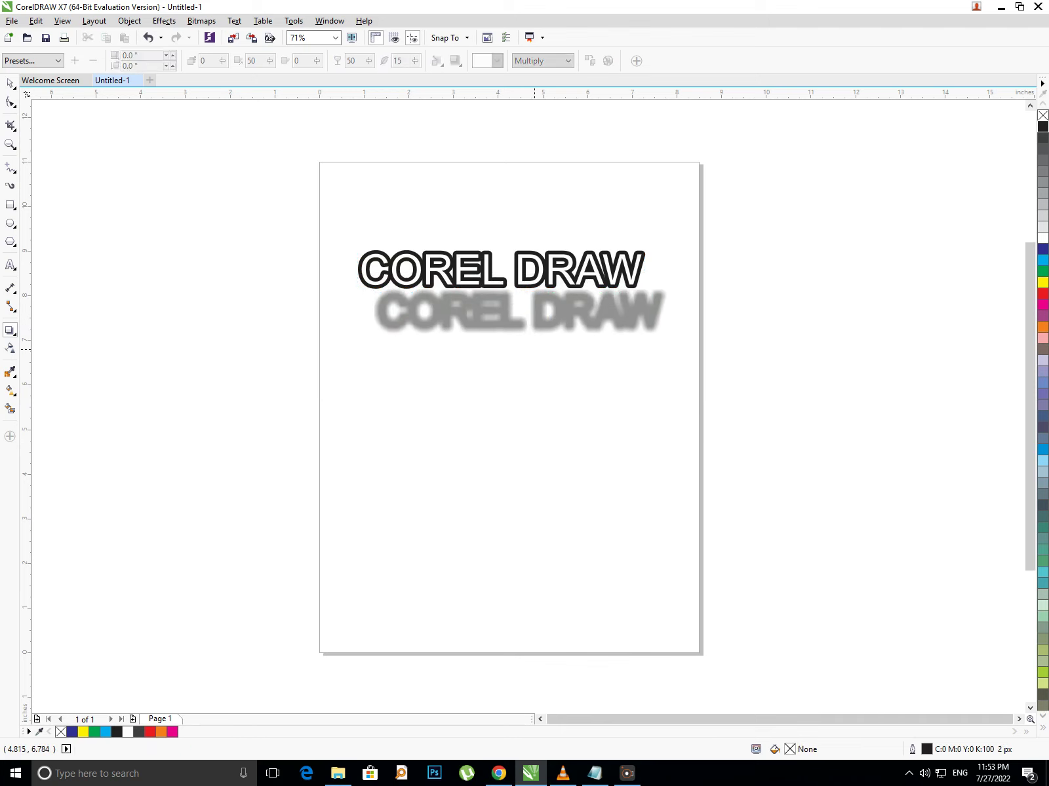
pyautogui.hotkey('ctrl', 'z')
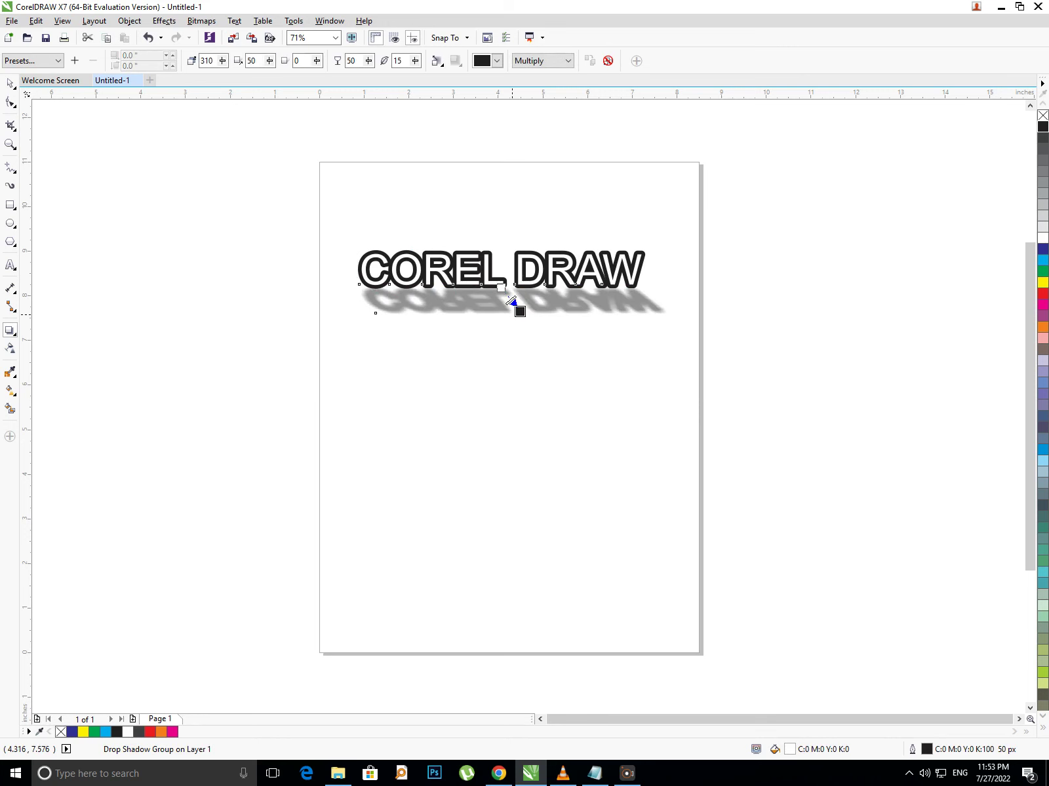
# Cast the text's drop shadow from its base straight downwards at an angle of 273 degrees
pyautogui.moveTo(512, 301)
pyautogui.mouseDown()
pyautogui.moveTo(593, 303)
pyautogui.moveTo(370, 309)
pyautogui.moveTo(501, 308)
pyautogui.mouseUp()
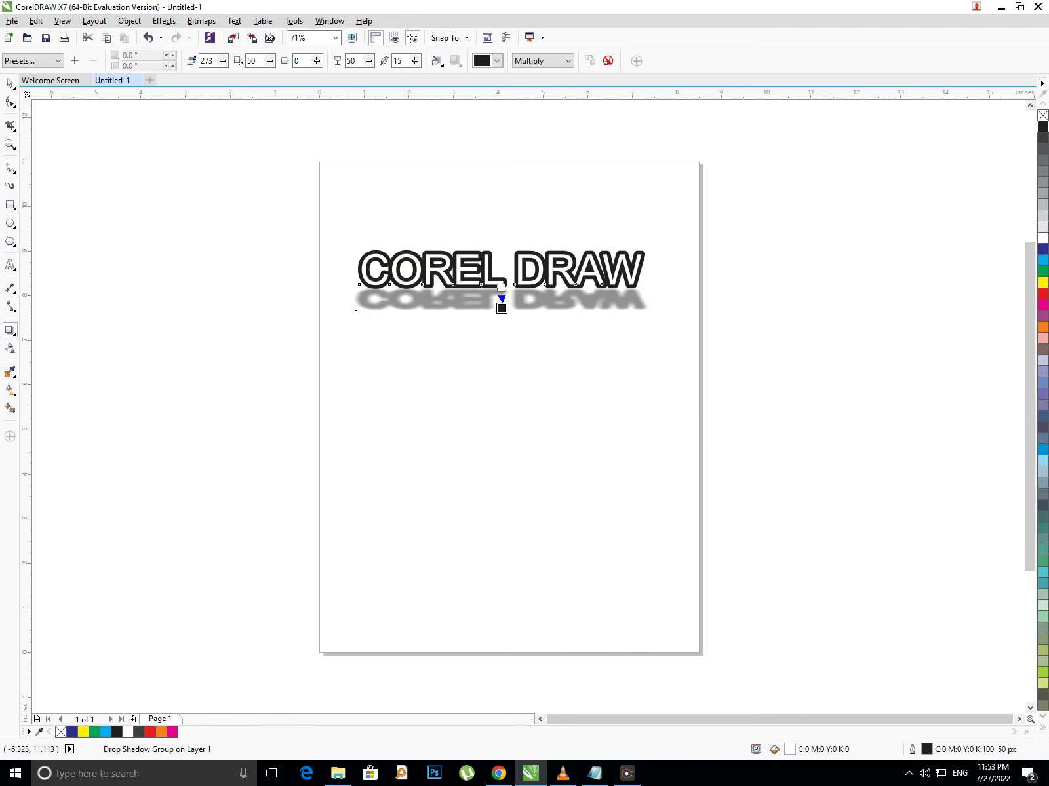
pyautogui.click(10, 84)
pyautogui.click(532, 326)
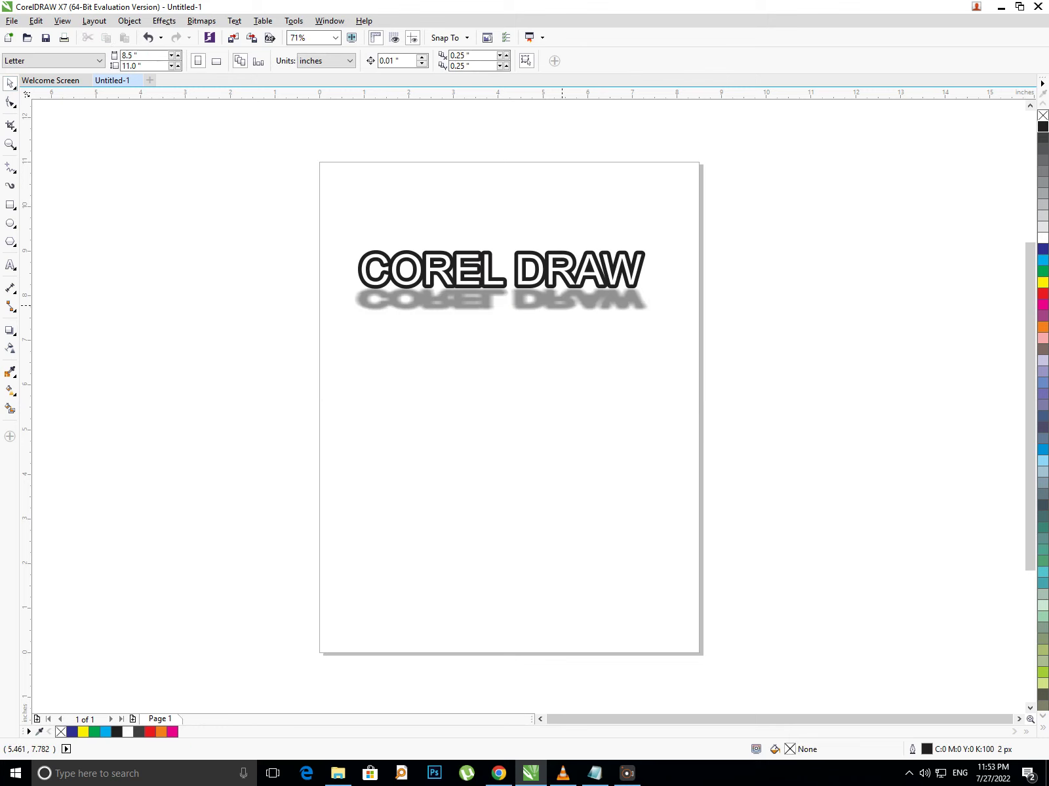
# Open the text shadow's colour choices and add the line "here you can change color of shadow" to the Notepad notes
pyautogui.click(563, 305)
pyautogui.click(10, 330)
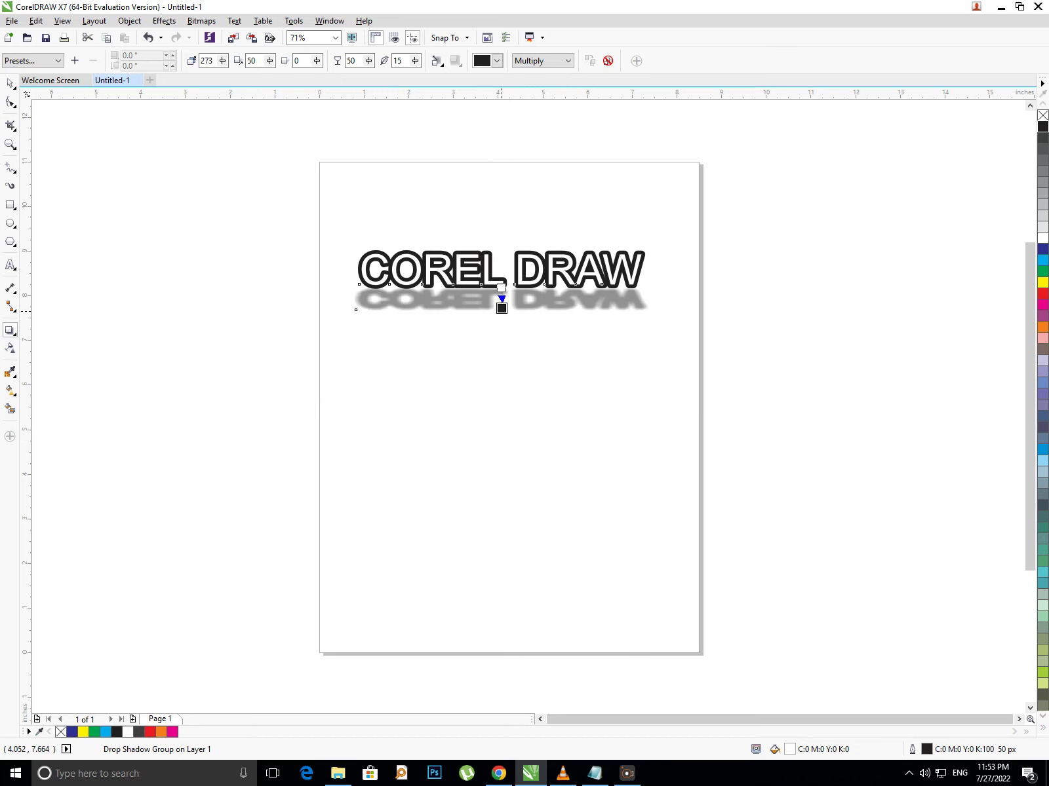
pyautogui.click(497, 60)
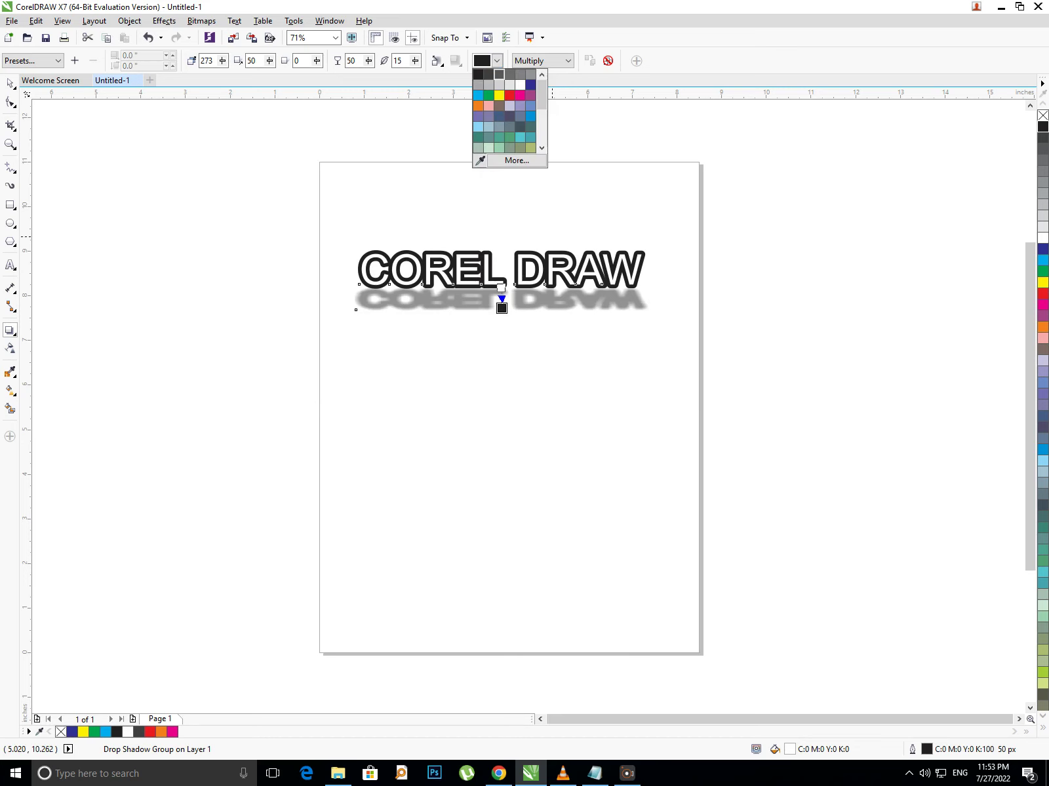
pyautogui.click(594, 773)
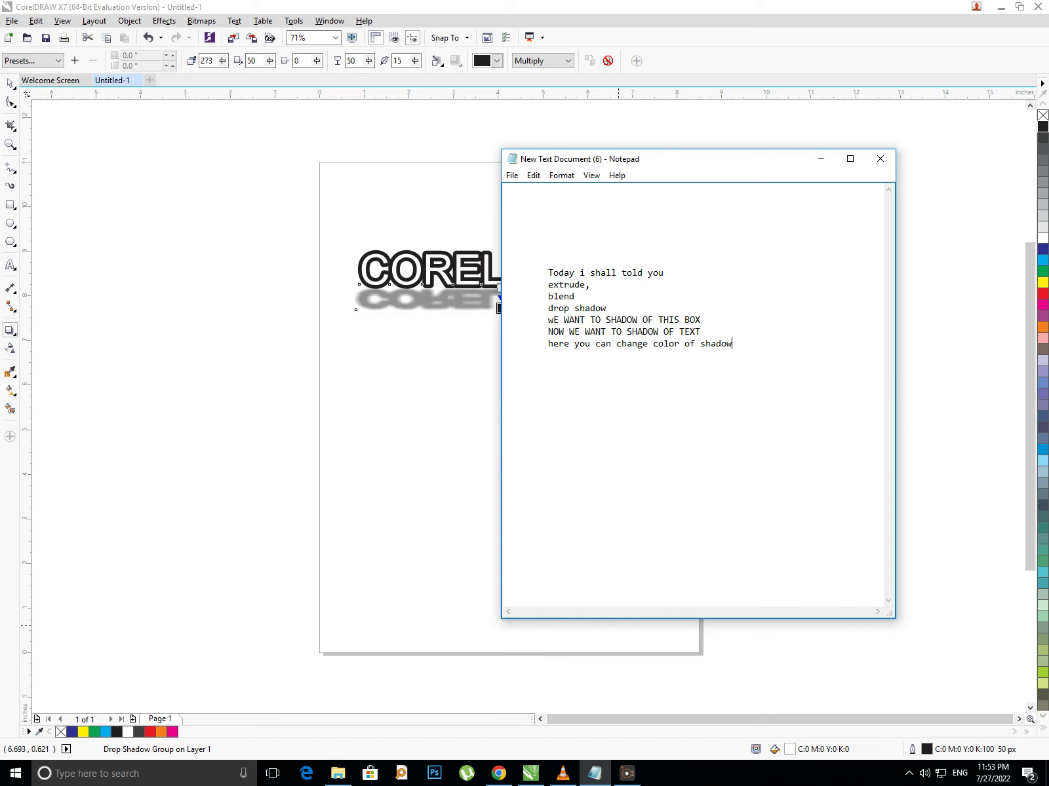
pyautogui.click(820, 158)
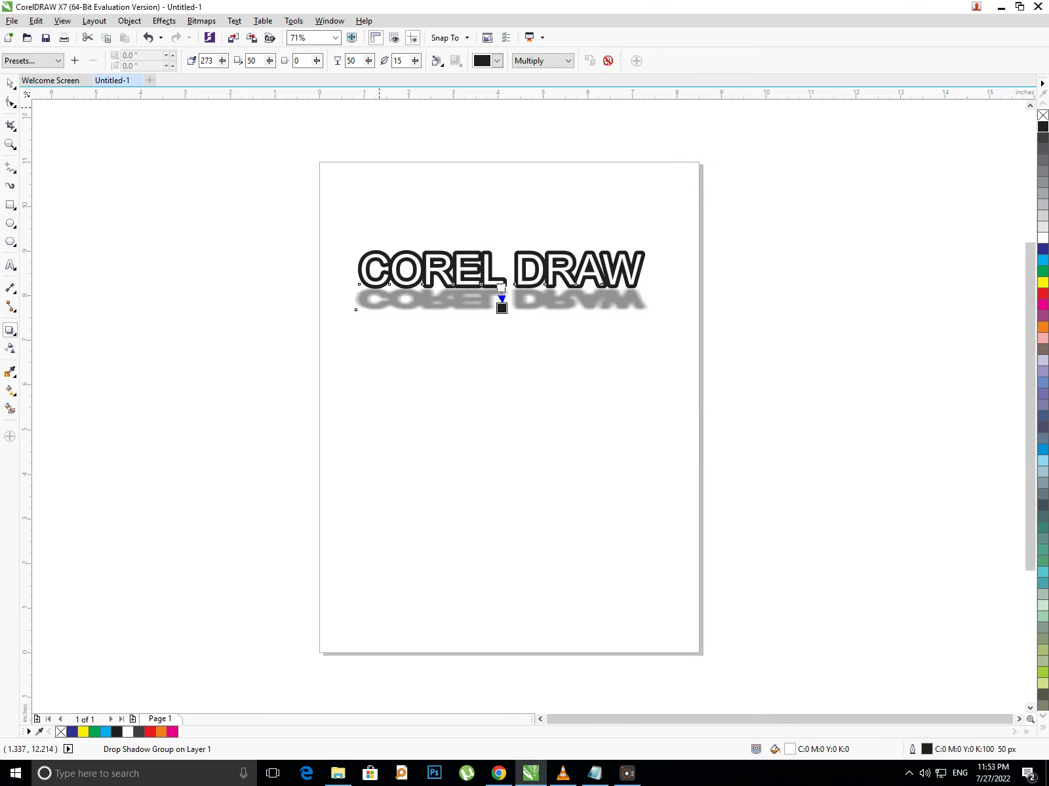
# Recolour the text's drop shadow, trying red and pale yellow and ending with purple
pyautogui.click(496, 60)
pyautogui.click(510, 95)
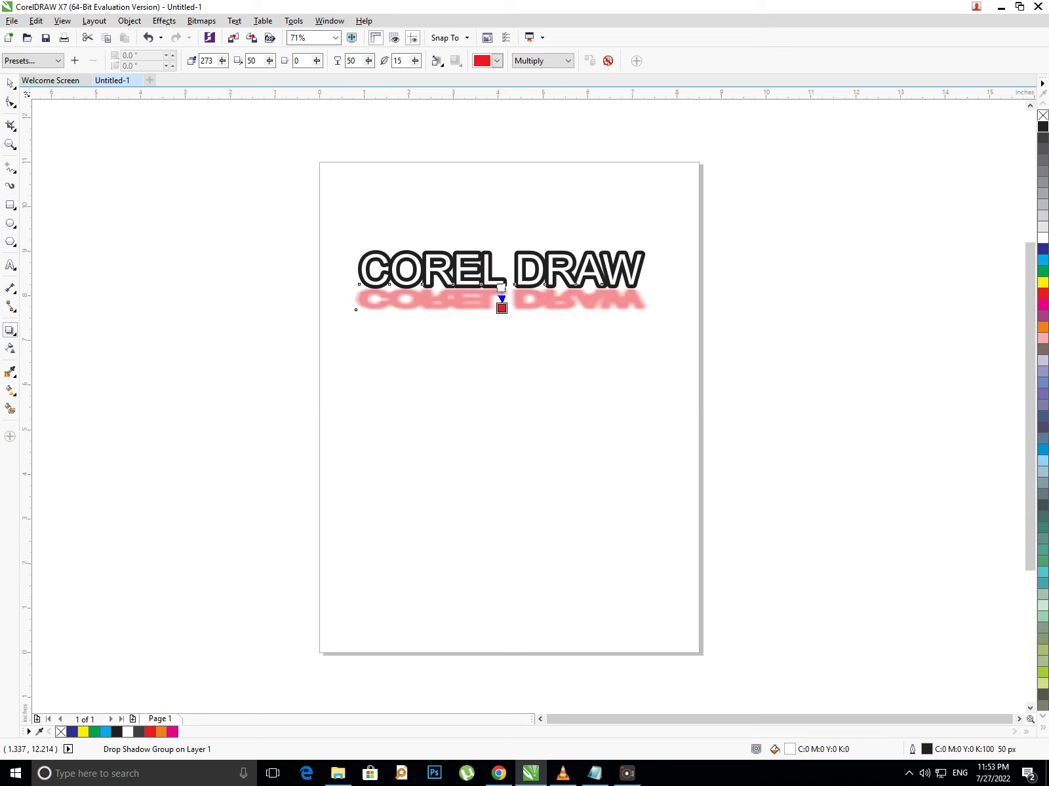
pyautogui.click(497, 60)
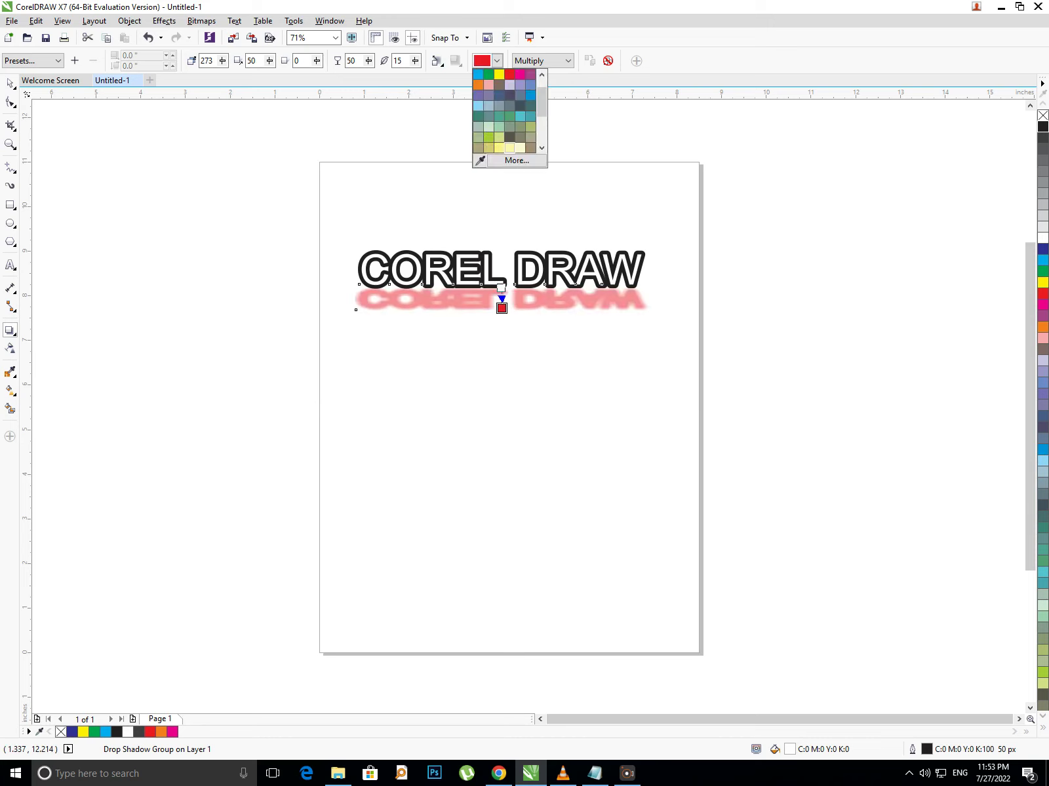
pyautogui.click(510, 141)
pyautogui.click(497, 60)
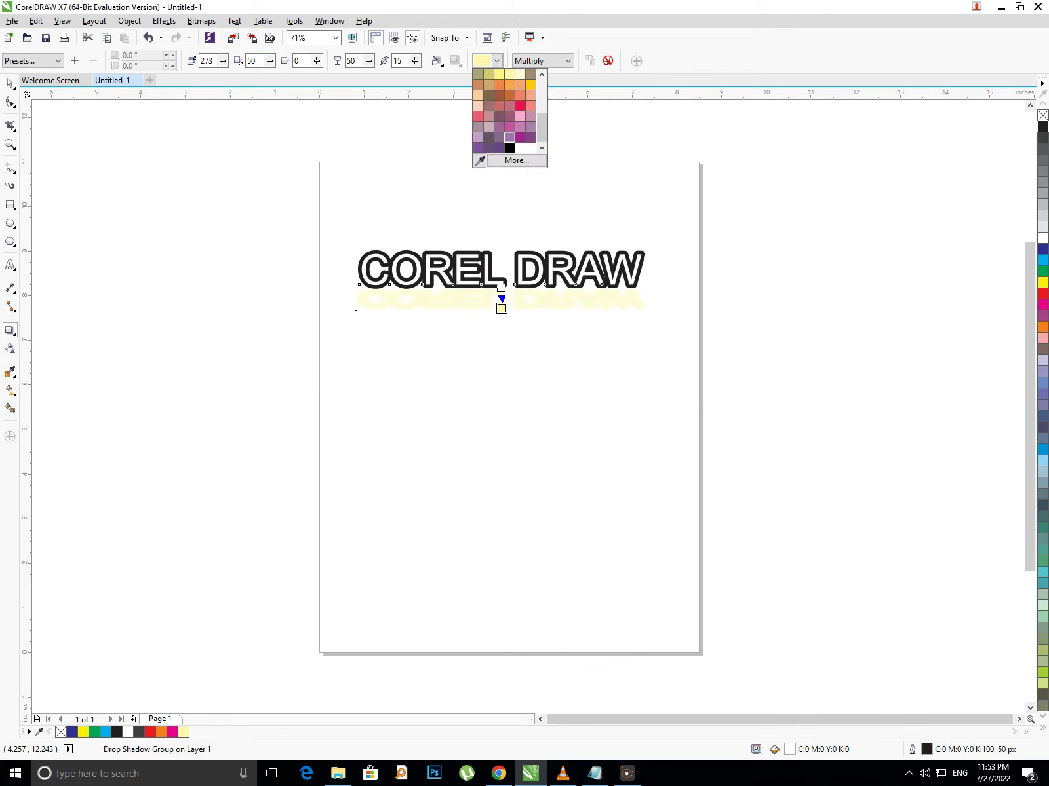
pyautogui.click(523, 137)
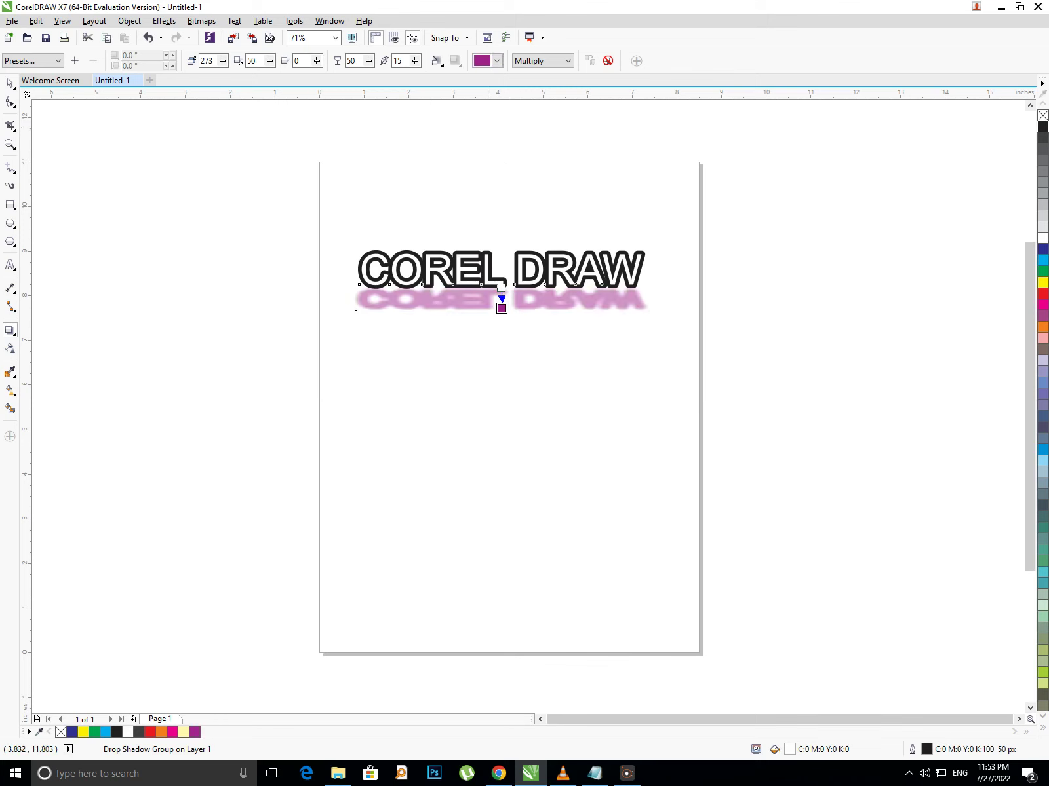
pyautogui.click(470, 148)
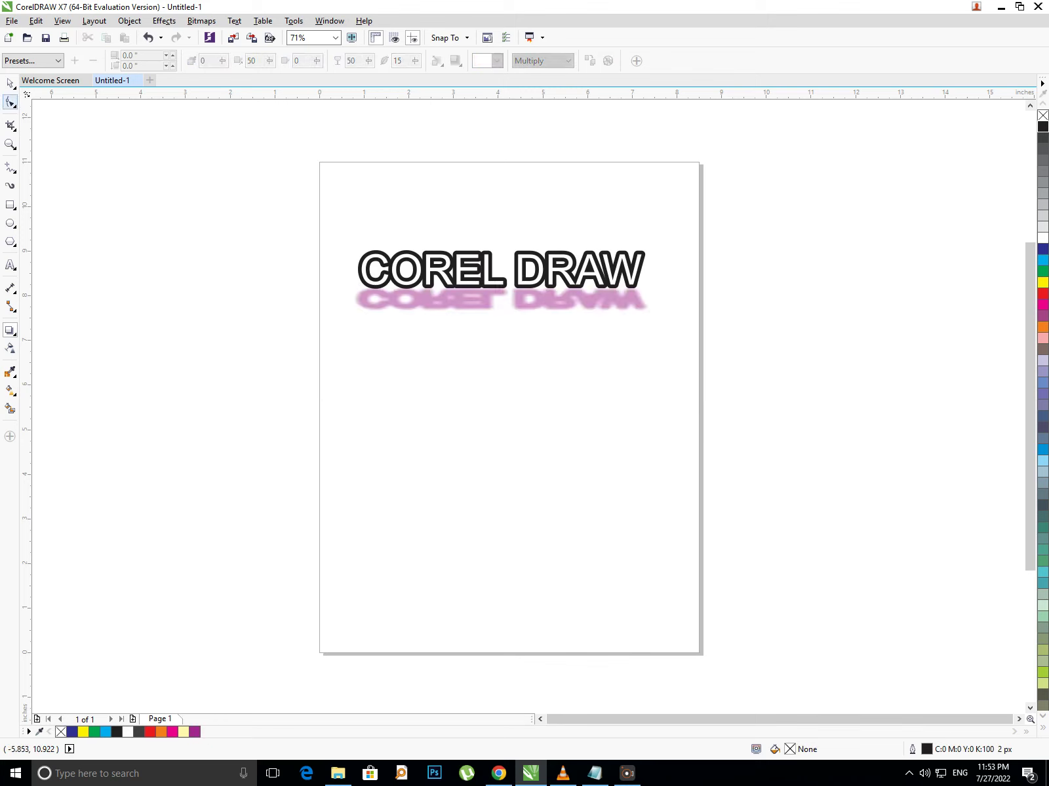
# Draw a rectangle about 7.3 by 1.8 inches around the COREL DRAW text and its shadow
pyautogui.click(10, 83)
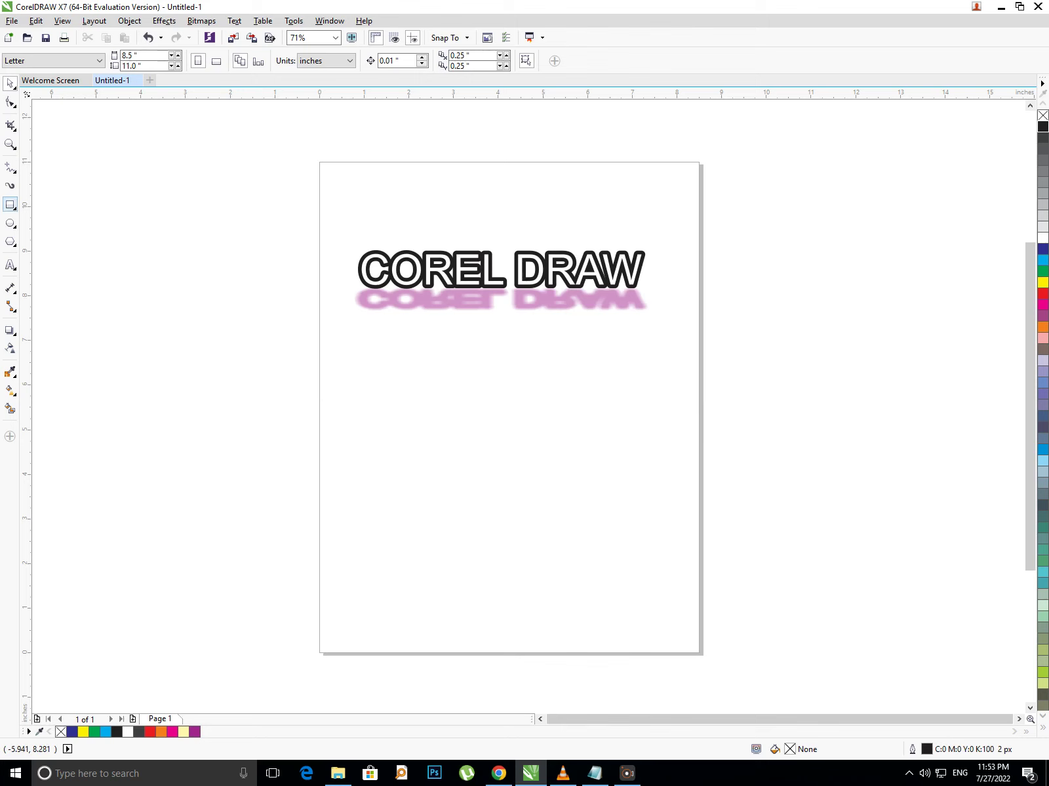
pyautogui.moveTo(337, 240)
pyautogui.mouseDown()
pyautogui.moveTo(624, 321)
pyautogui.moveTo(664, 318)
pyautogui.mouseUp()
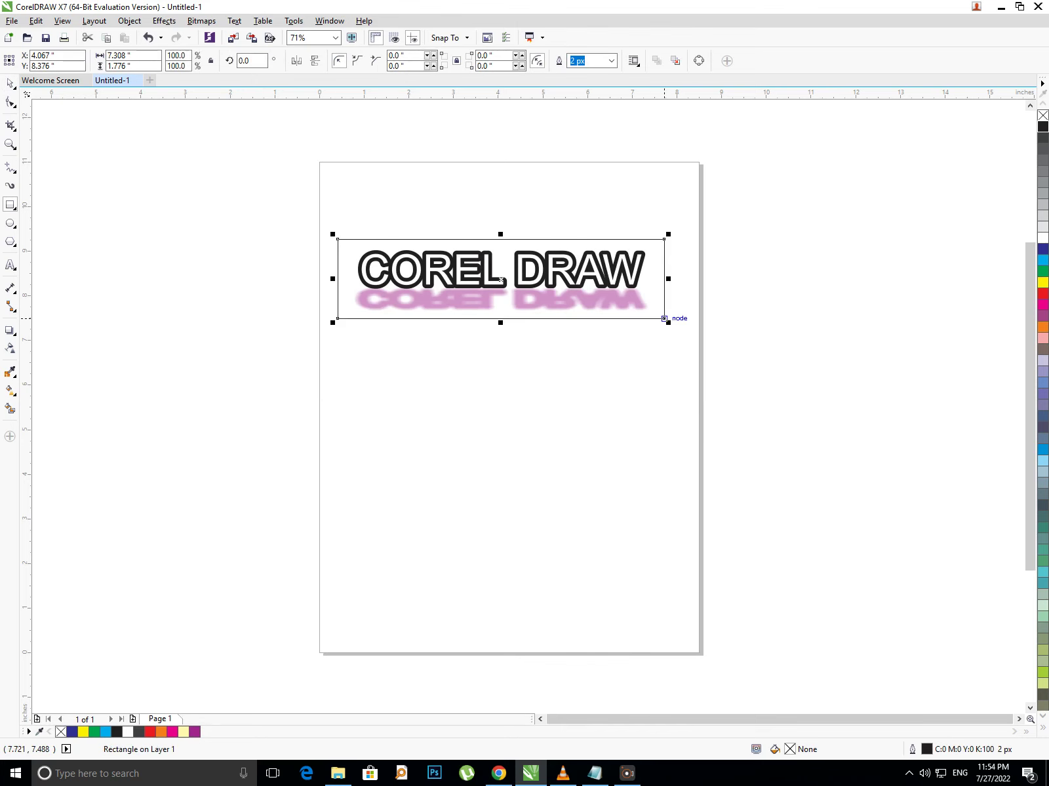
# Give the rectangle a black-to-white fountain fill and send it behind the text and its shadow
pyautogui.press('F11')
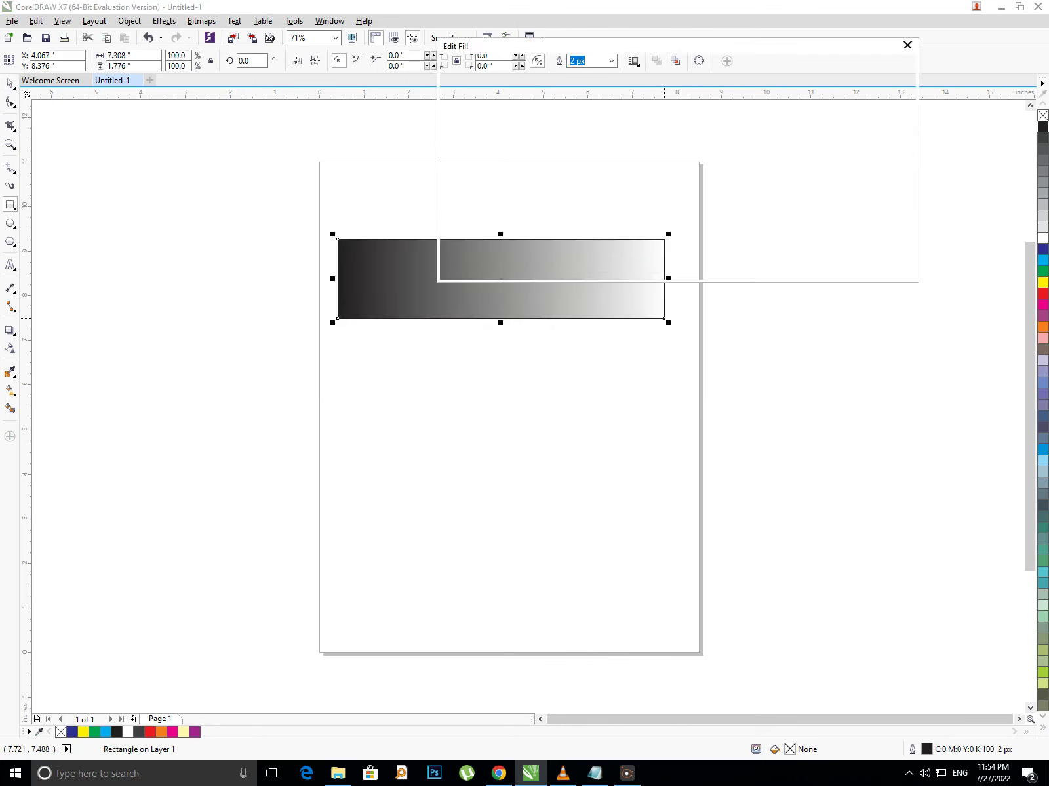
pyautogui.click(831, 268)
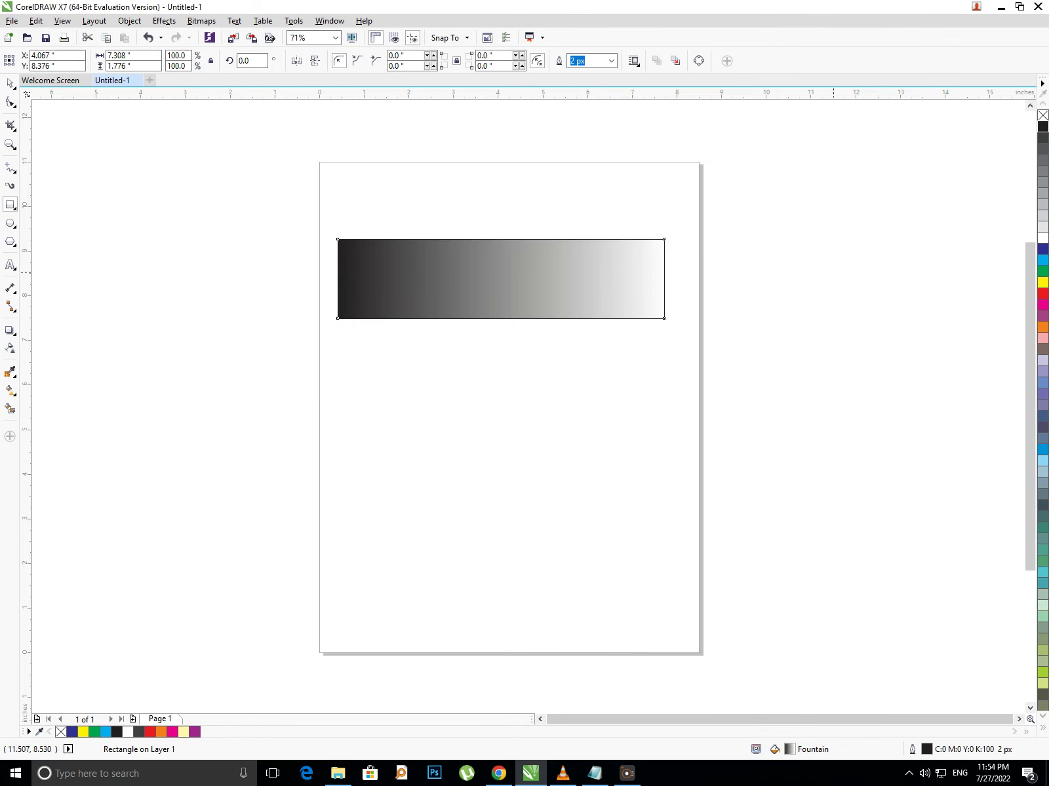
pyautogui.hotkey('shift', 'pagedown')
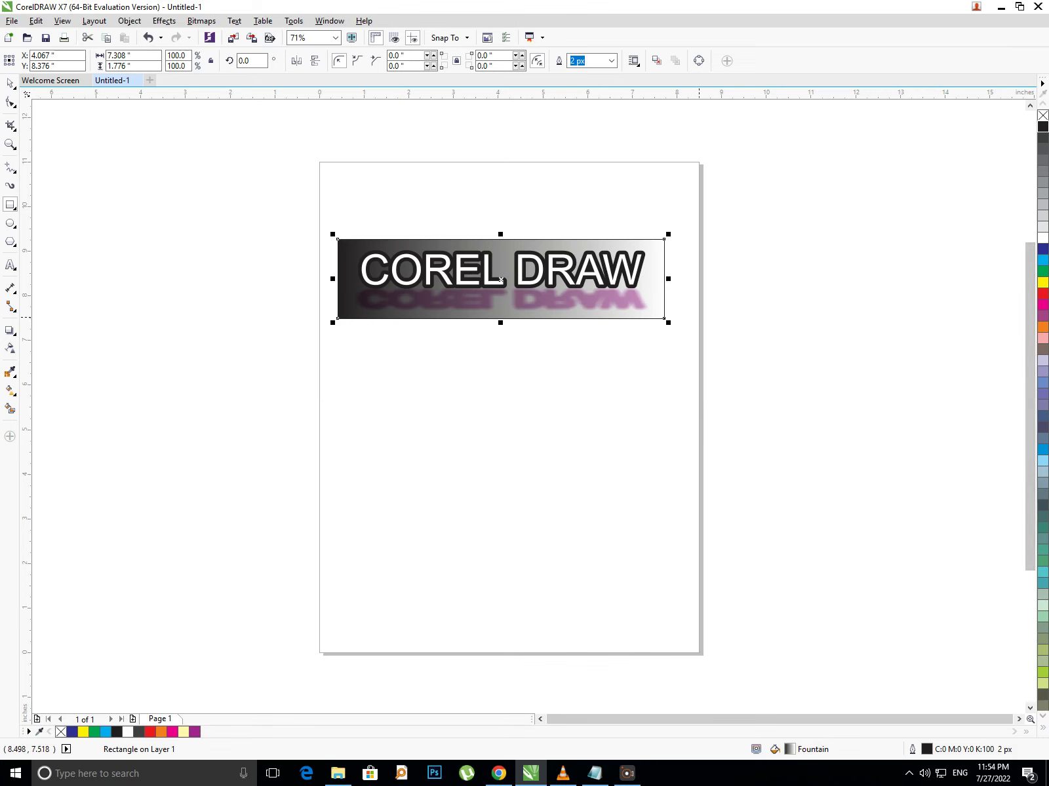
# Edit the background rectangle's fountain fill and change its black start colour to light pink
pyautogui.press('F11')
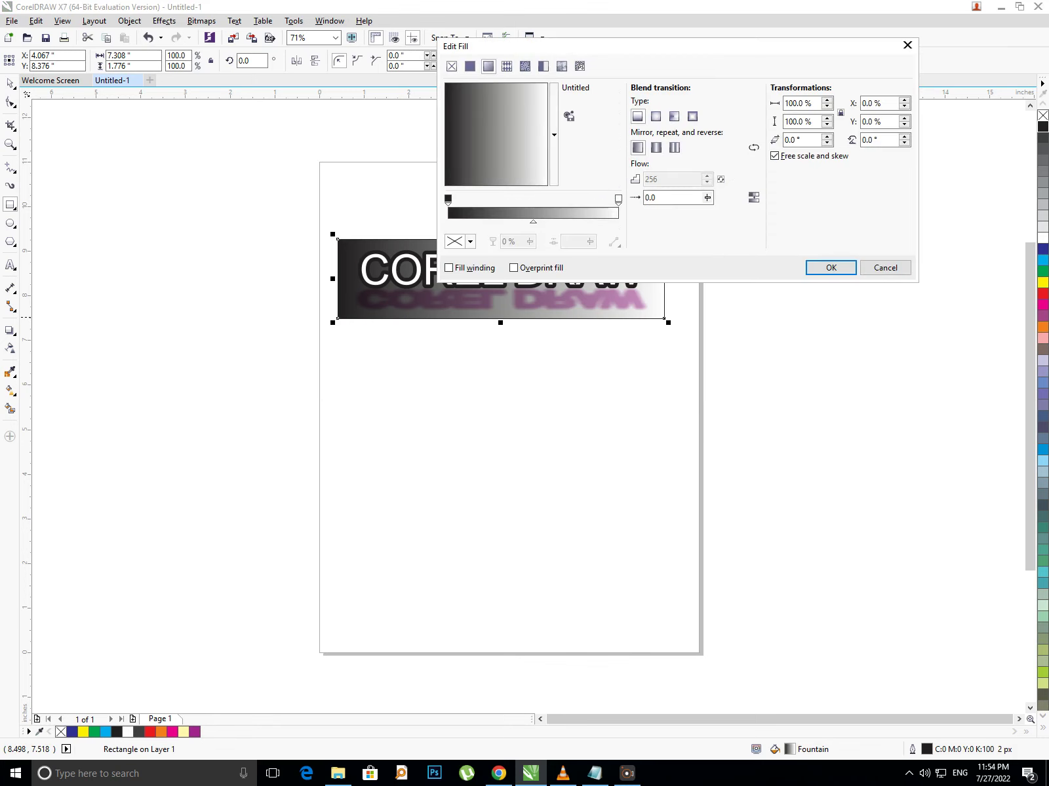
pyautogui.click(459, 241)
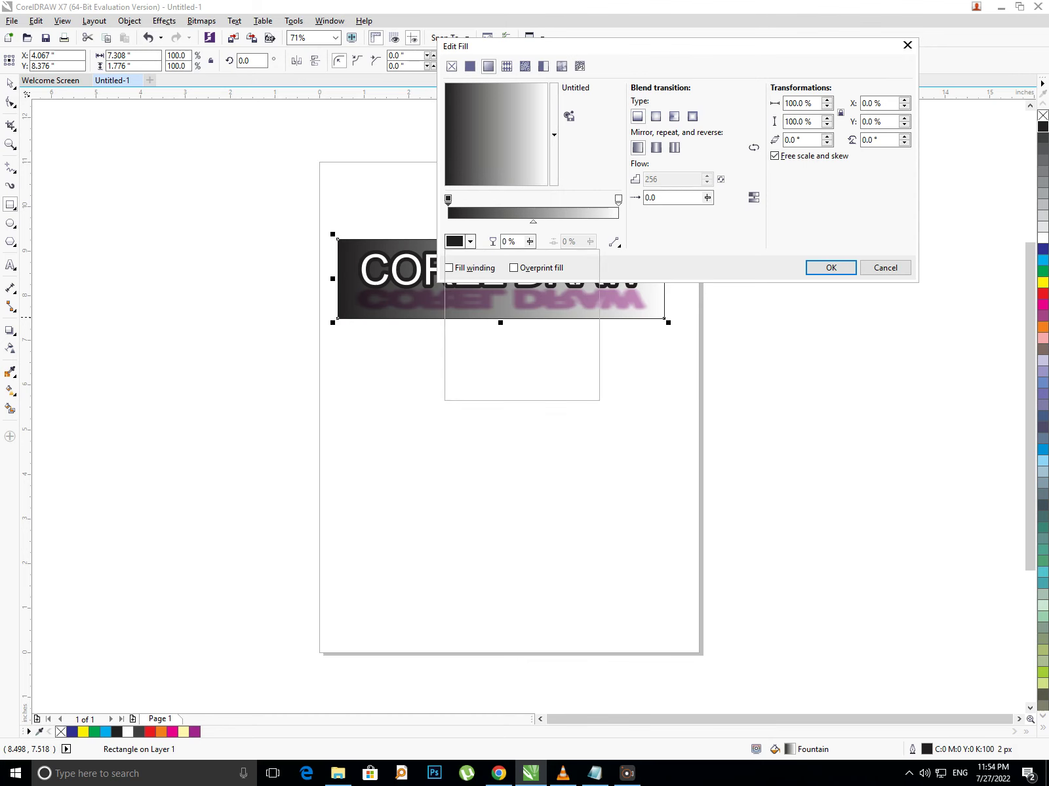
pyautogui.click(495, 302)
pyautogui.moveTo(494, 302); pyautogui.dragTo(474, 302)
# Change the end colour of the rectangle's fountain fill to a pale green and apply the fill
pyautogui.click(618, 199)
pyautogui.click(618, 198)
pyautogui.click(470, 242)
pyautogui.click(484, 302)
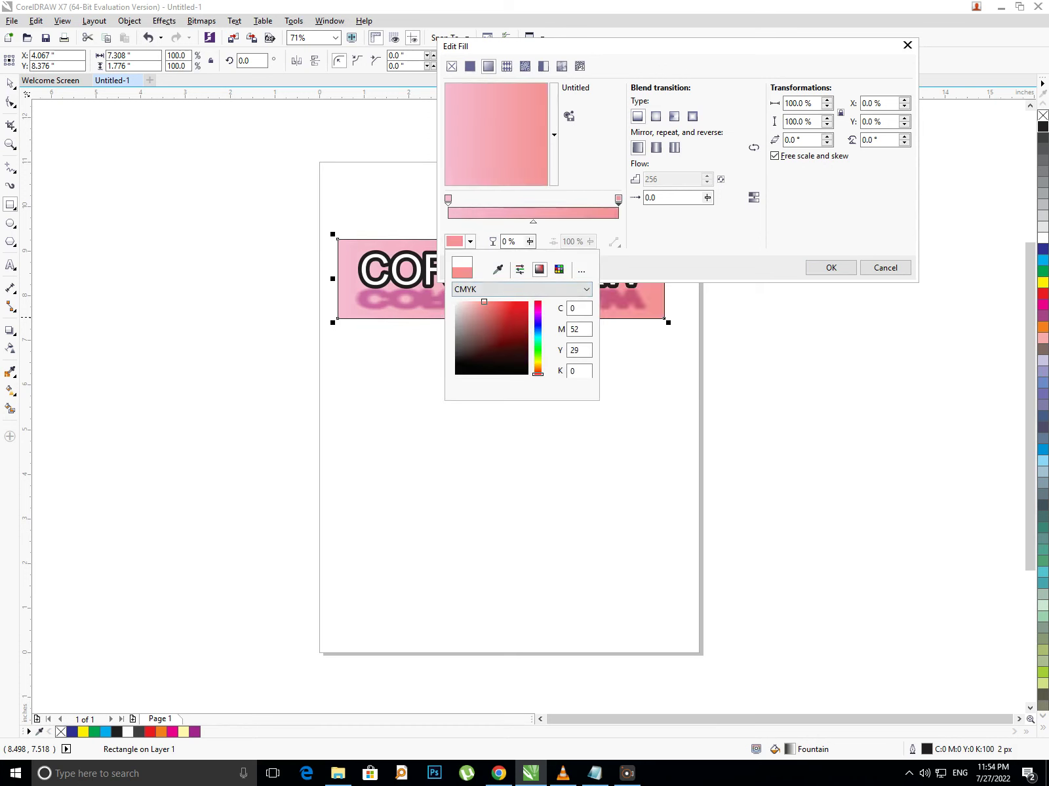
pyautogui.click(537, 345)
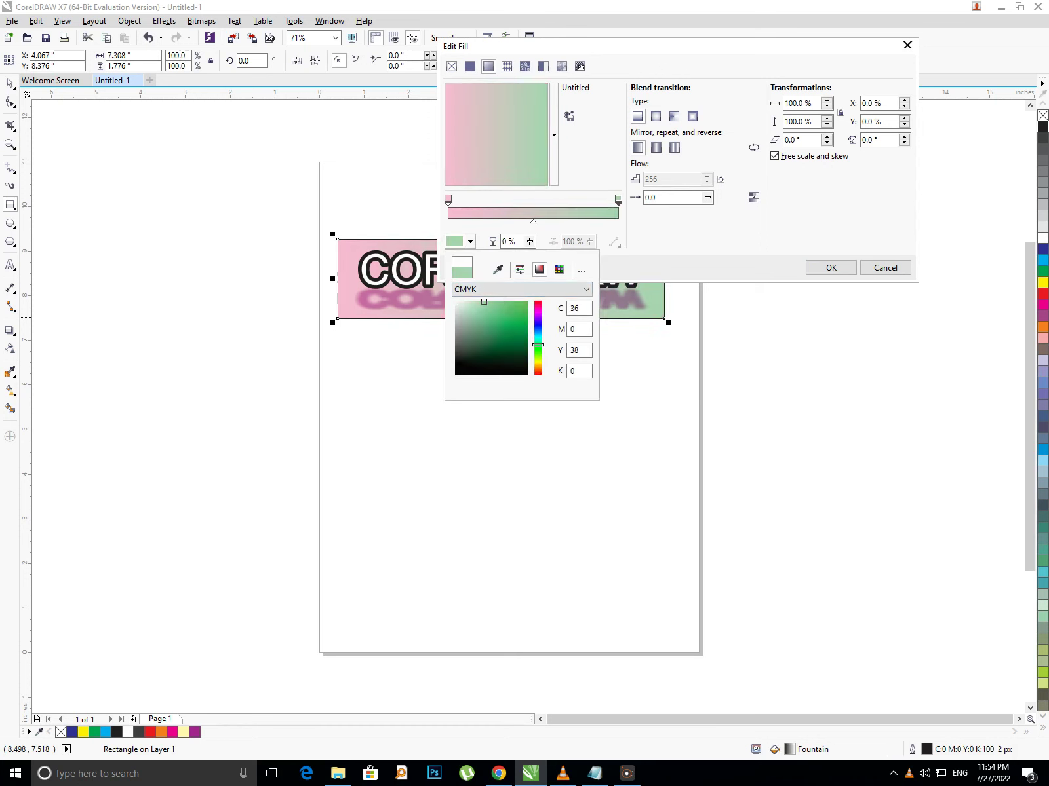
pyautogui.moveTo(483, 302); pyautogui.dragTo(470, 302)
pyautogui.click(830, 268)
pyautogui.press('Return')
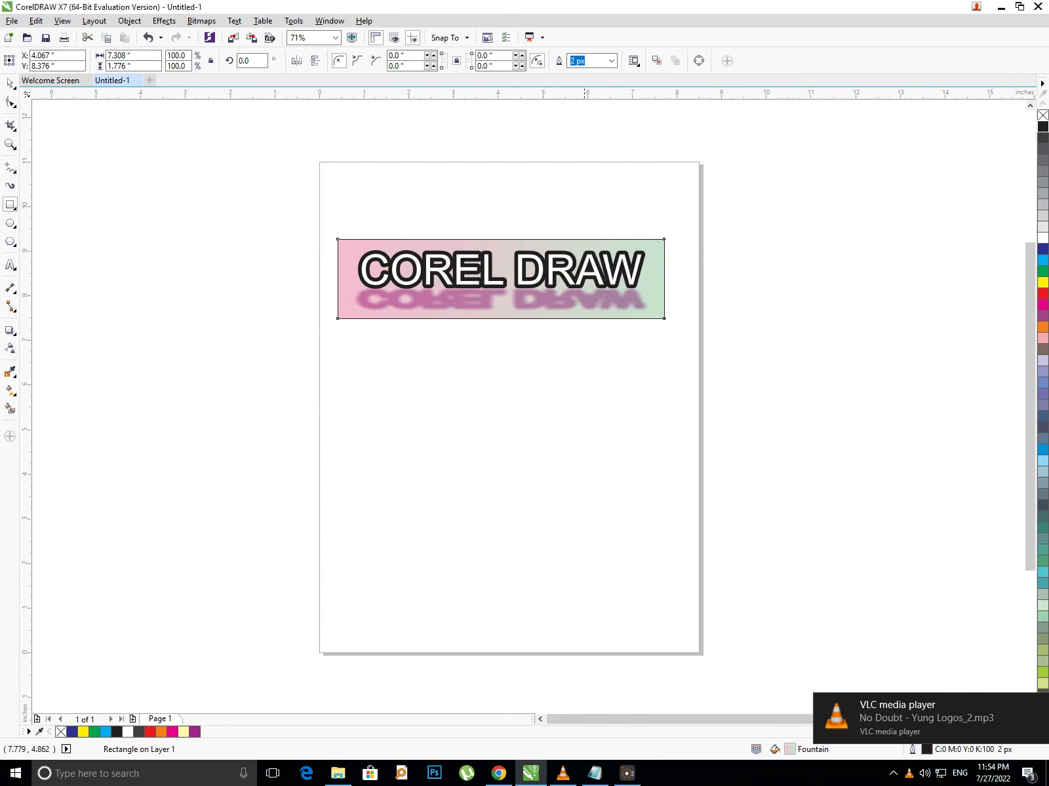
# Delete the COREL DRAW text, its shadow and the background rectangle from the page
pyautogui.click(10, 83)
pyautogui.moveTo(131, 179); pyautogui.dragTo(788, 464)
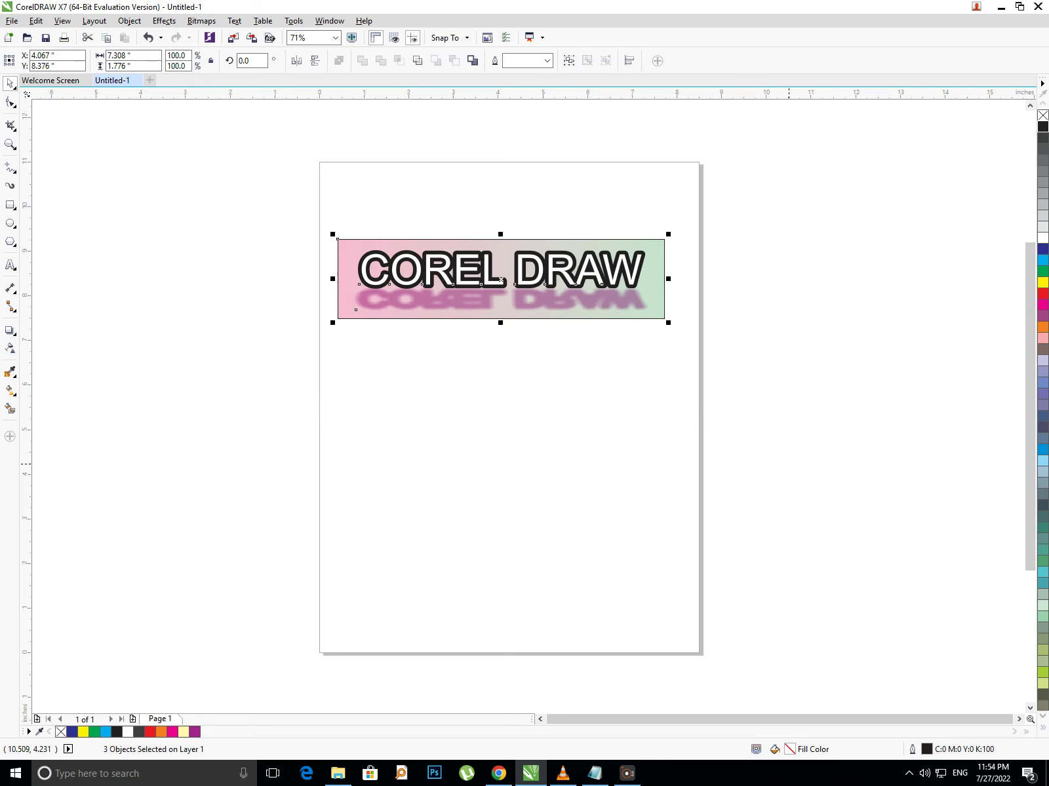
pyautogui.press('Delete')
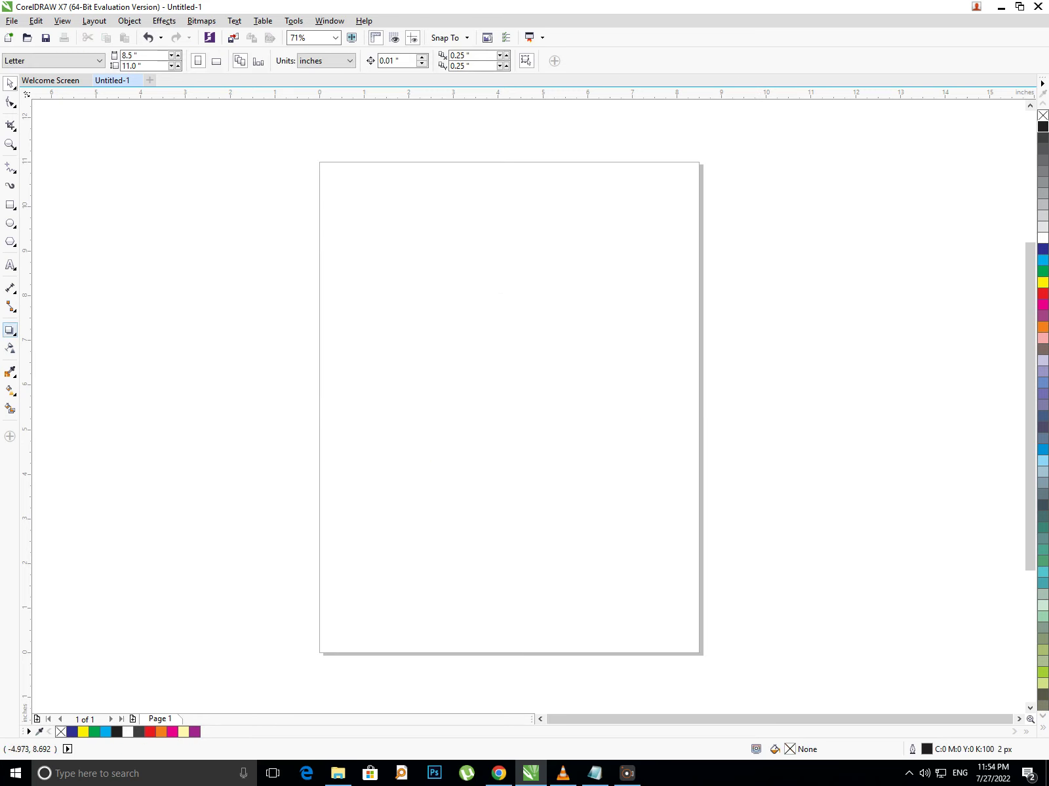
# Draw a rectangle about 5.9 by 3.4 inches and add a one-step outside contour with an offset of about 1.7 inches
pyautogui.click(11, 331)
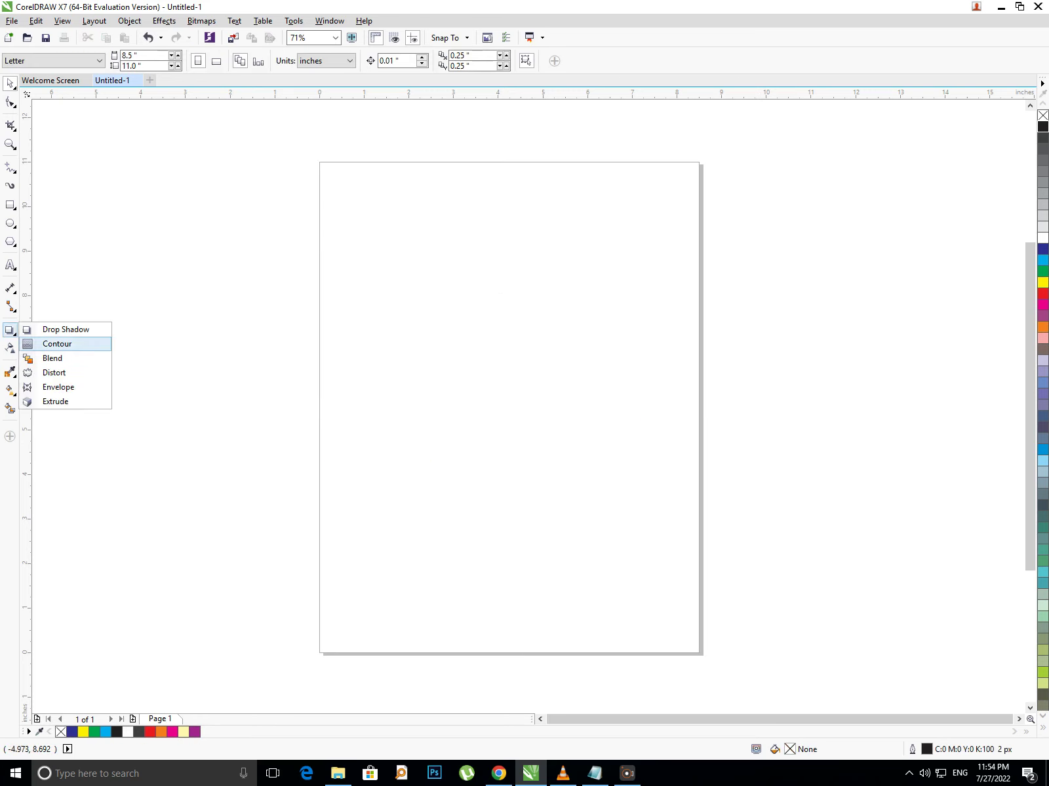
pyautogui.click(57, 344)
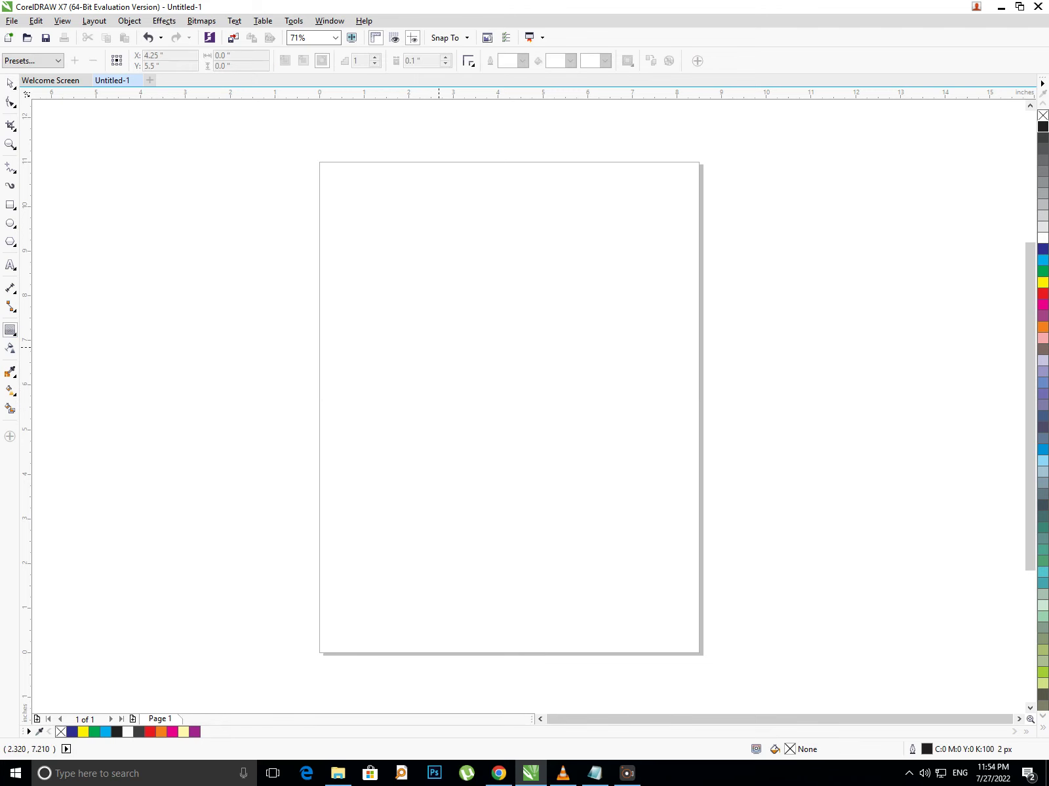
pyautogui.click(10, 205)
pyautogui.moveTo(411, 268); pyautogui.dragTo(674, 418)
pyautogui.click(10, 329)
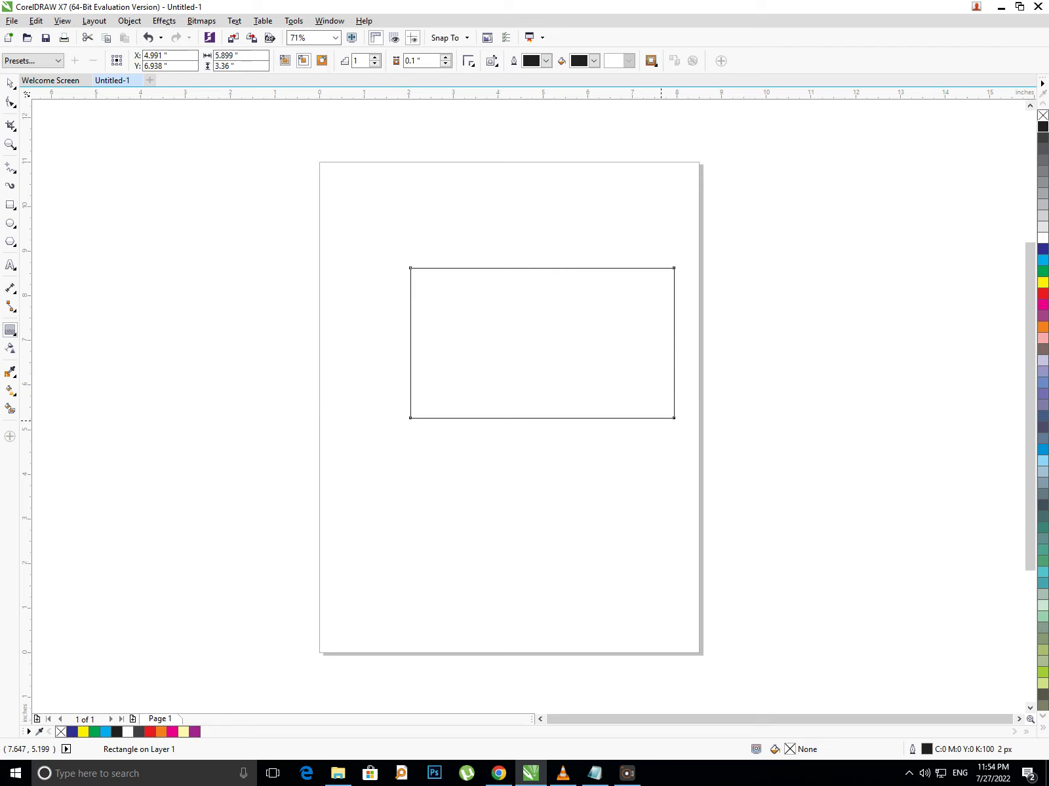
pyautogui.moveTo(541, 418); pyautogui.dragTo(541, 451)
pyautogui.moveTo(667, 452); pyautogui.dragTo(680, 493)
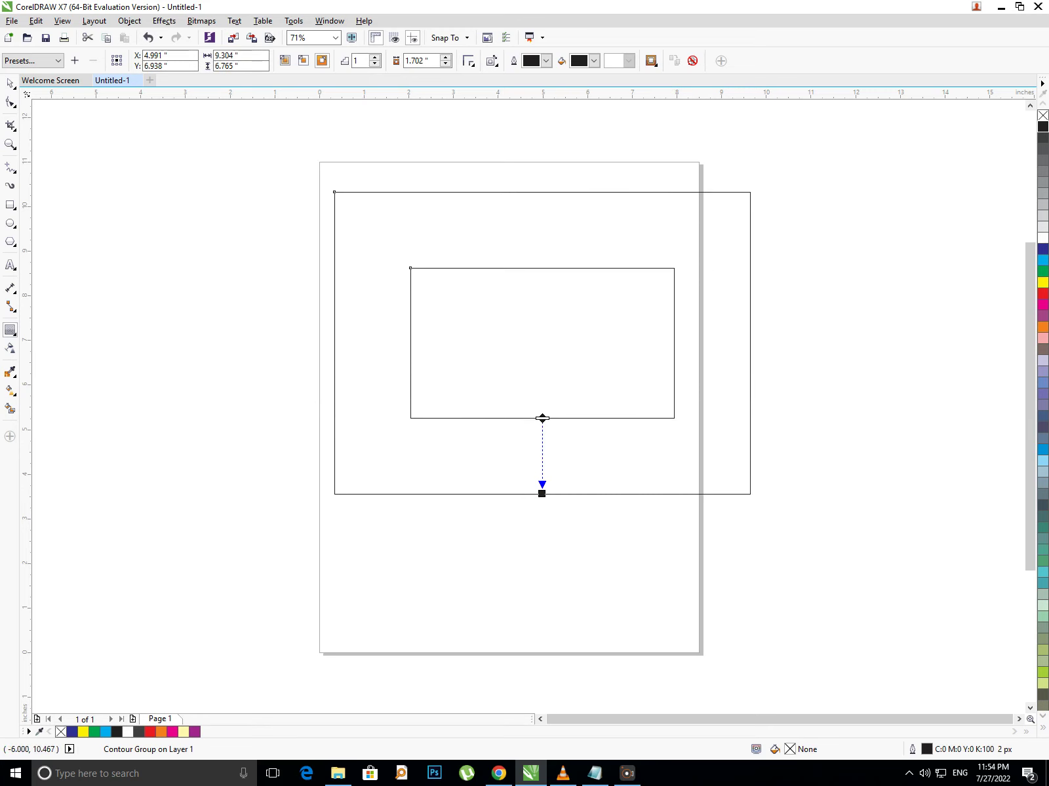
# Delete the contoured rectangle and switch the page to landscape orientation
pyautogui.press('space')
pyautogui.moveTo(145, 157); pyautogui.dragTo(892, 609)
pyautogui.press('Delete')
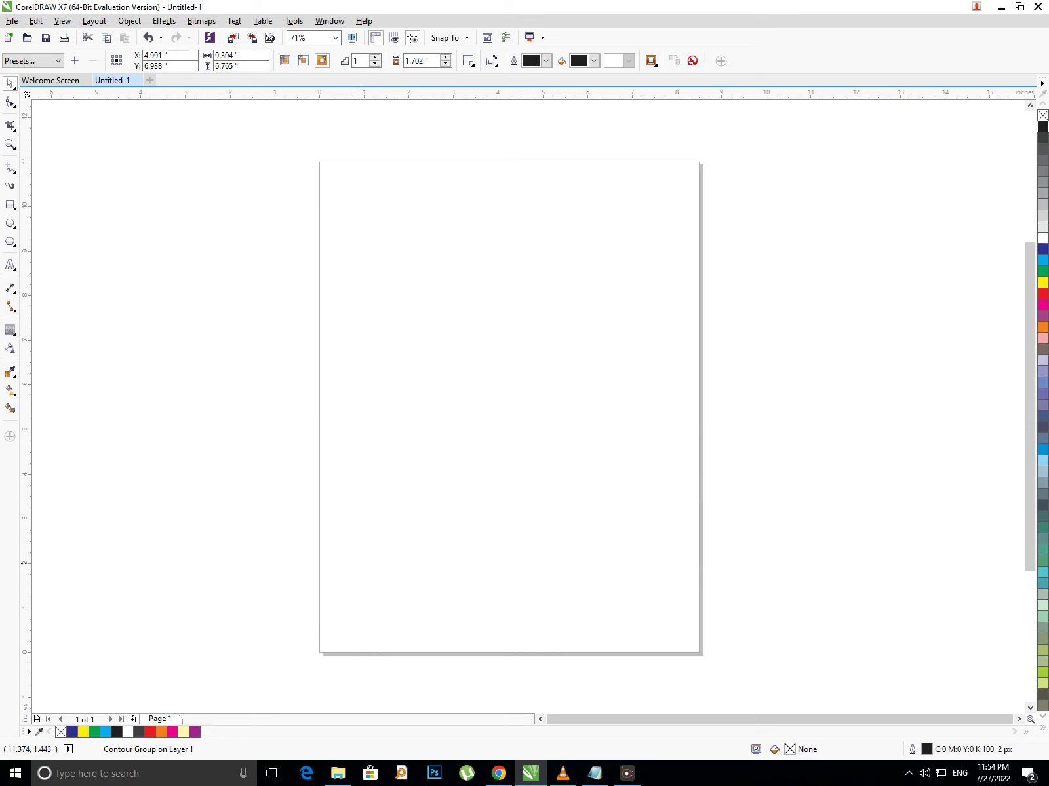
pyautogui.click(217, 60)
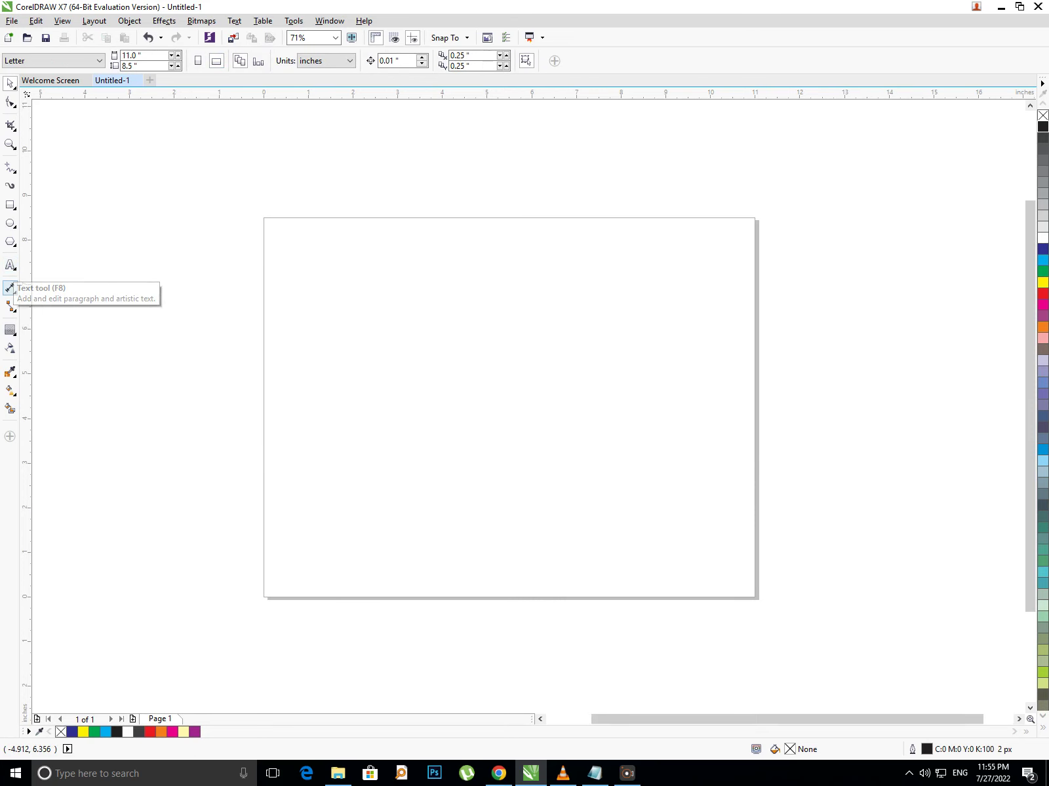
pyautogui.click(11, 331)
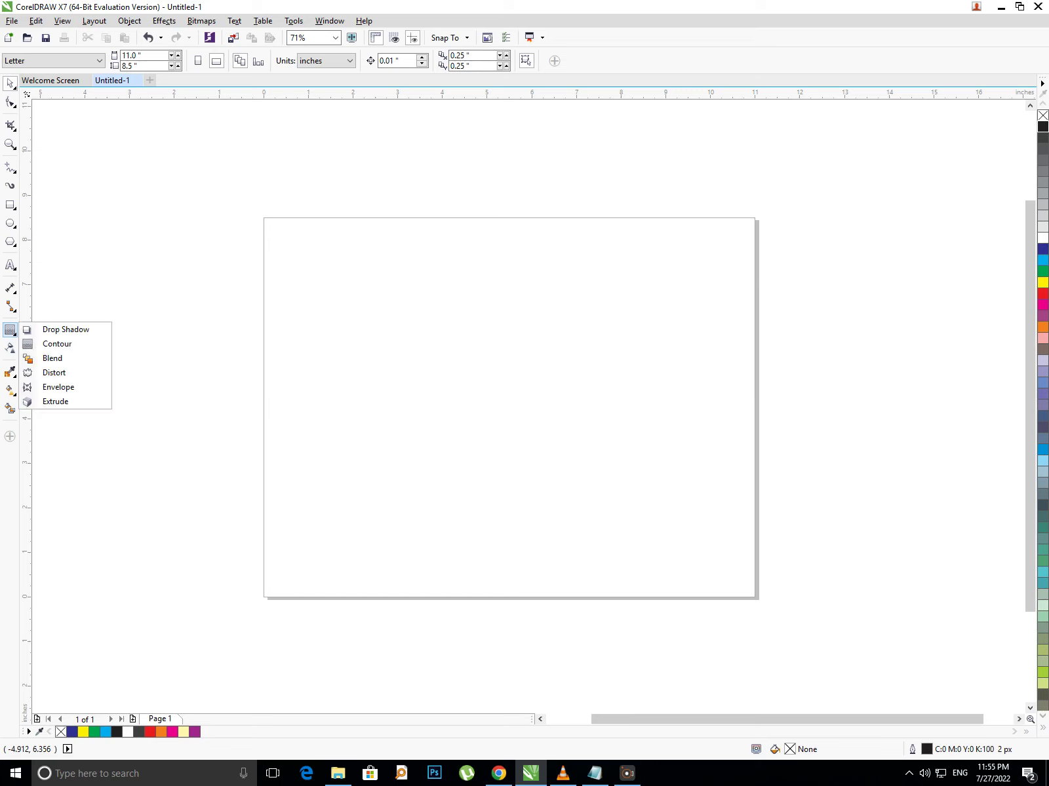
pyautogui.click(11, 331)
pyautogui.click(11, 331)
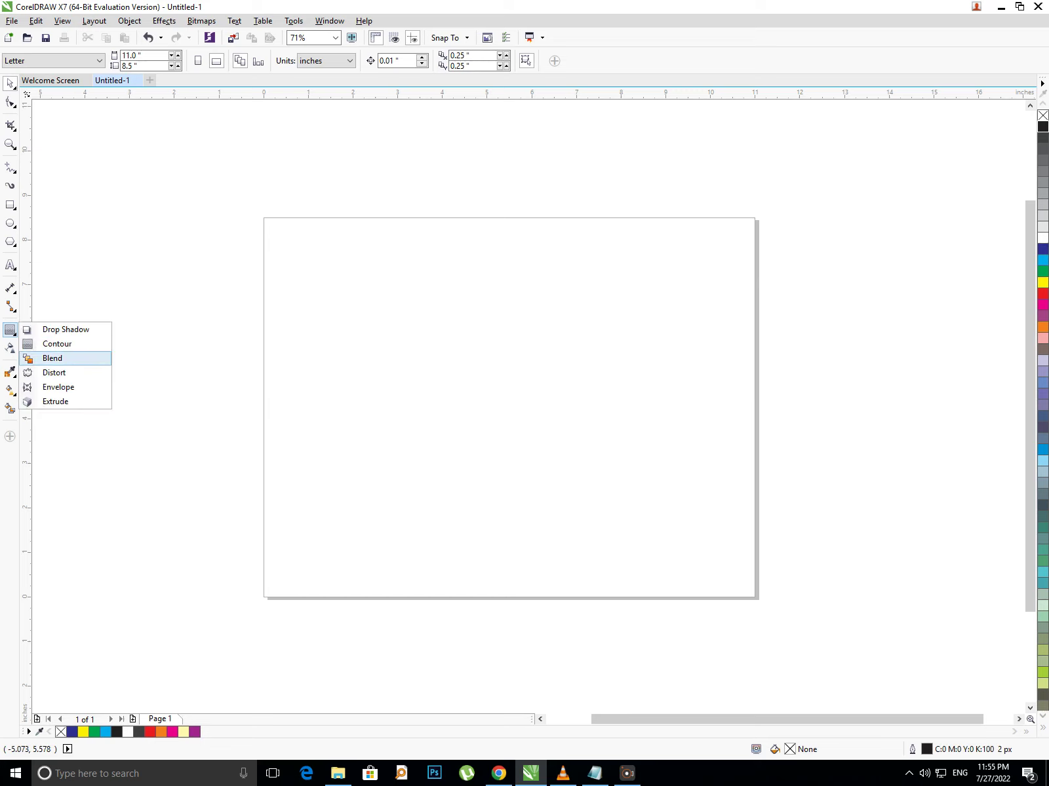
# Draw a large circle in the page's left half and a smaller one, about 2.7 inches across, overlapping its lower right
pyautogui.click(10, 222)
pyautogui.click(53, 222)
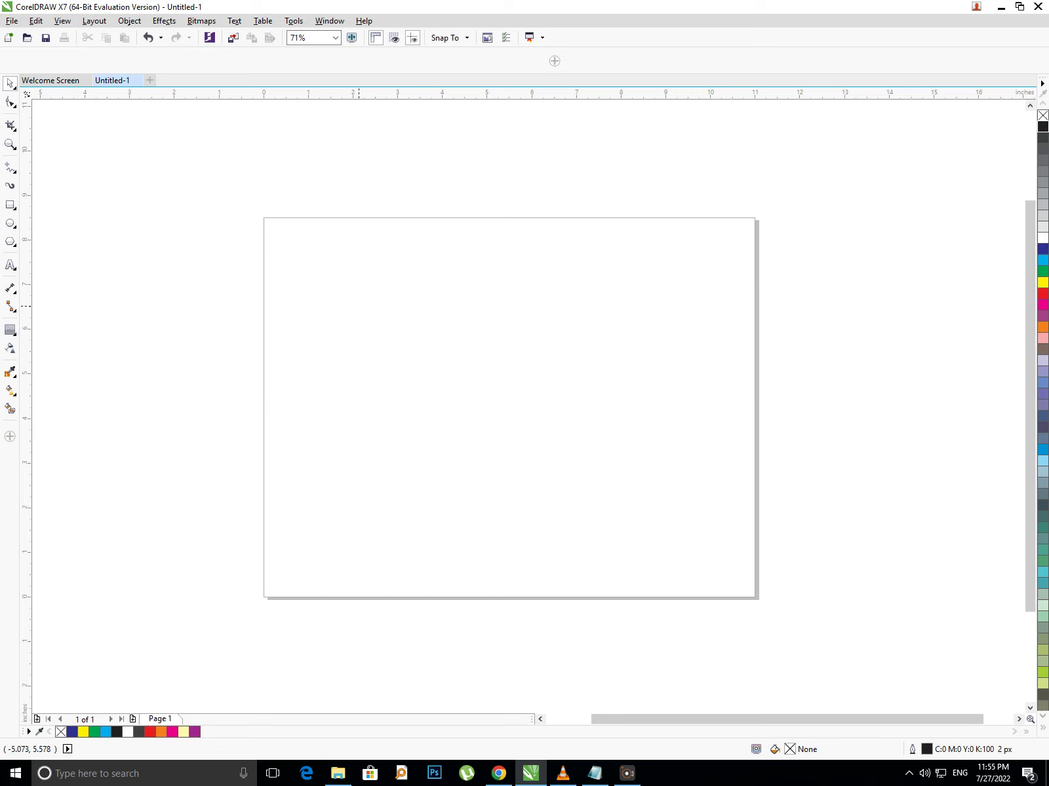
pyautogui.moveTo(320, 270); pyautogui.dragTo(474, 425)
pyautogui.moveTo(383, 387); pyautogui.dragTo(504, 433)
pyautogui.moveTo(504, 507); pyautogui.dragTo(502, 504)
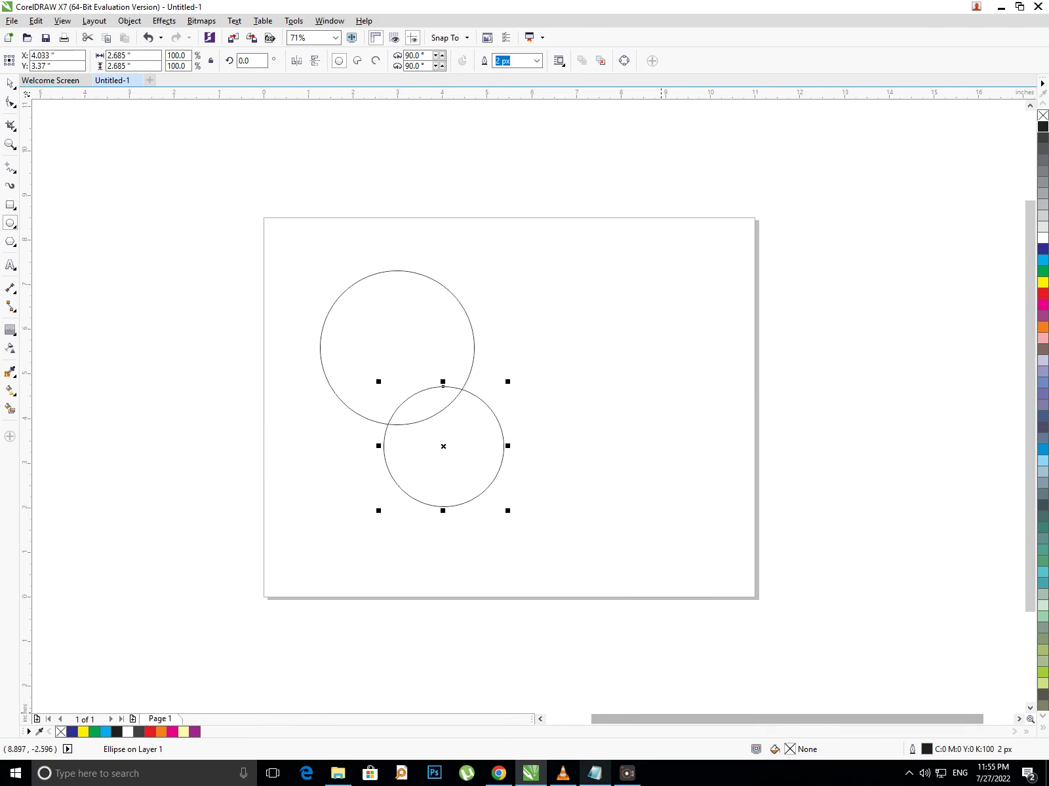
# Switch to Notepad, add the line "Now see blend" to the notes, and return to CorelDRAW
pyautogui.click(594, 773)
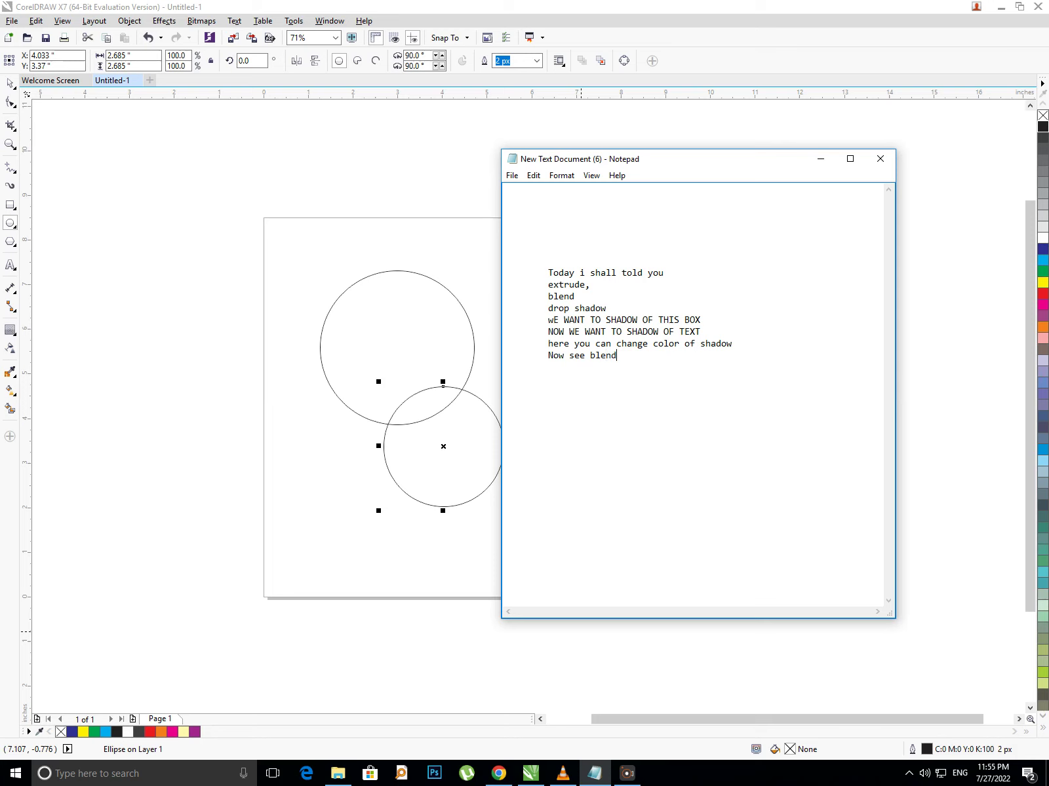
pyautogui.click(820, 159)
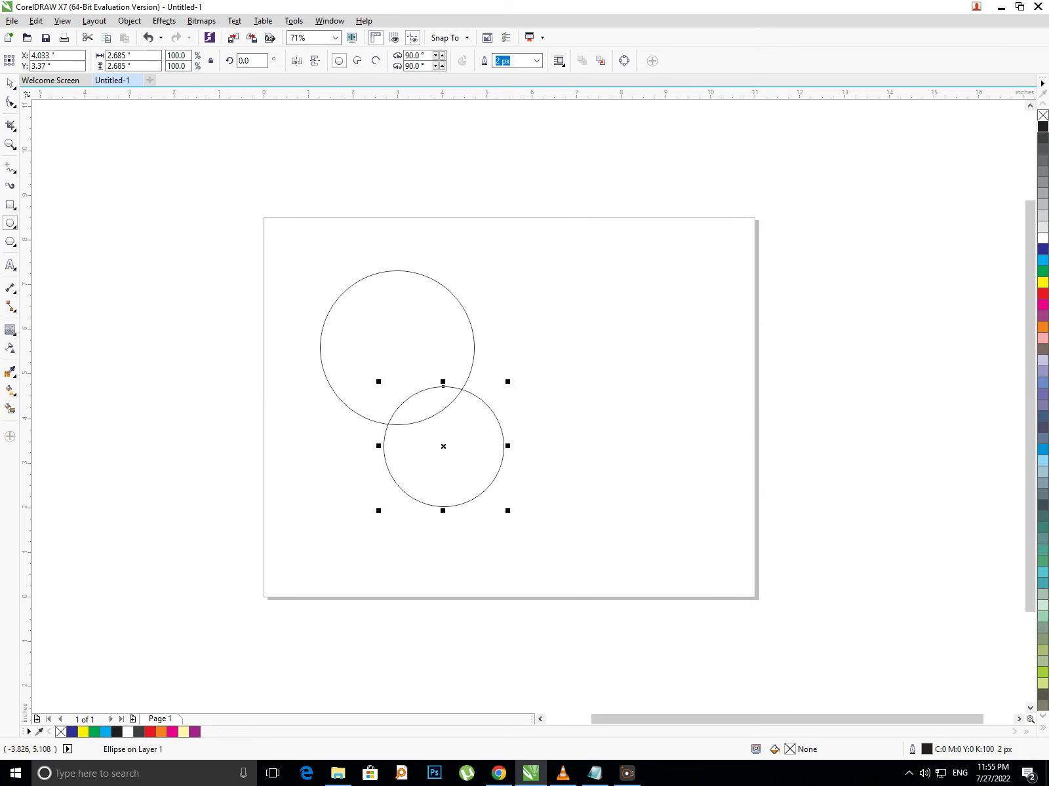
# Blend the larger circle into the smaller one with 20 steps and move the blend group toward the page's upper-left corner
pyautogui.click(10, 330)
pyautogui.click(52, 358)
pyautogui.moveTo(395, 348); pyautogui.dragTo(439, 410)
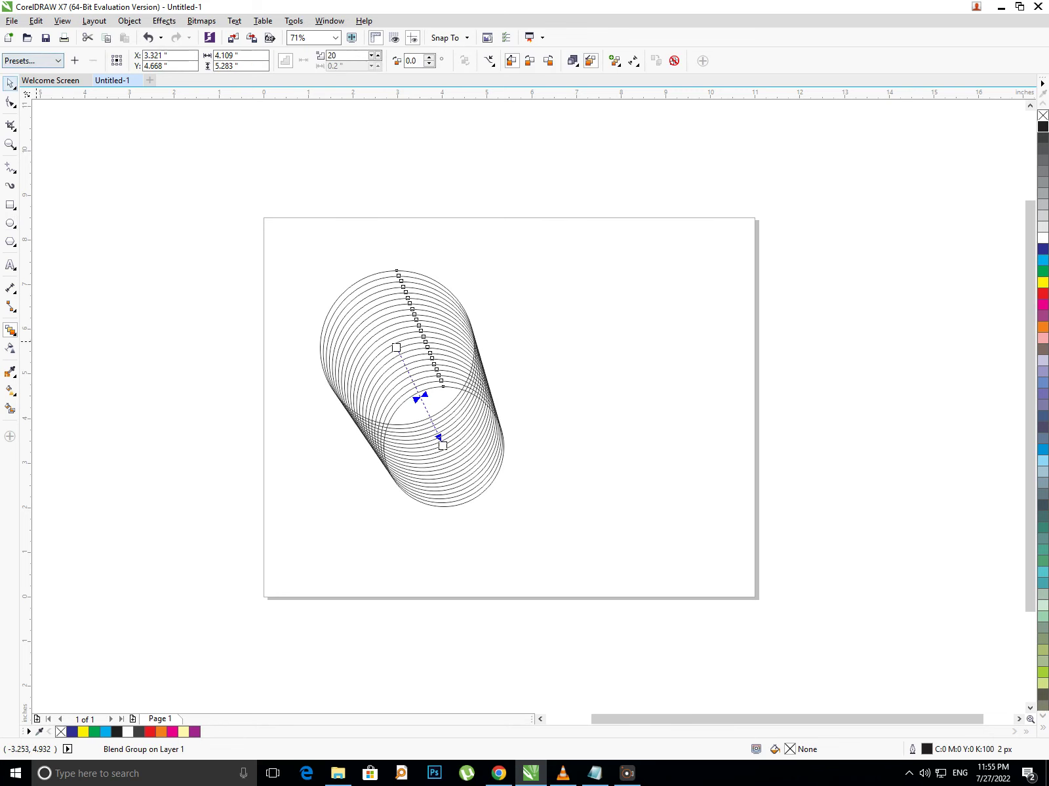
pyautogui.click(10, 84)
pyautogui.moveTo(211, 200); pyautogui.dragTo(622, 573)
pyautogui.moveTo(431, 433); pyautogui.dragTo(386, 367)
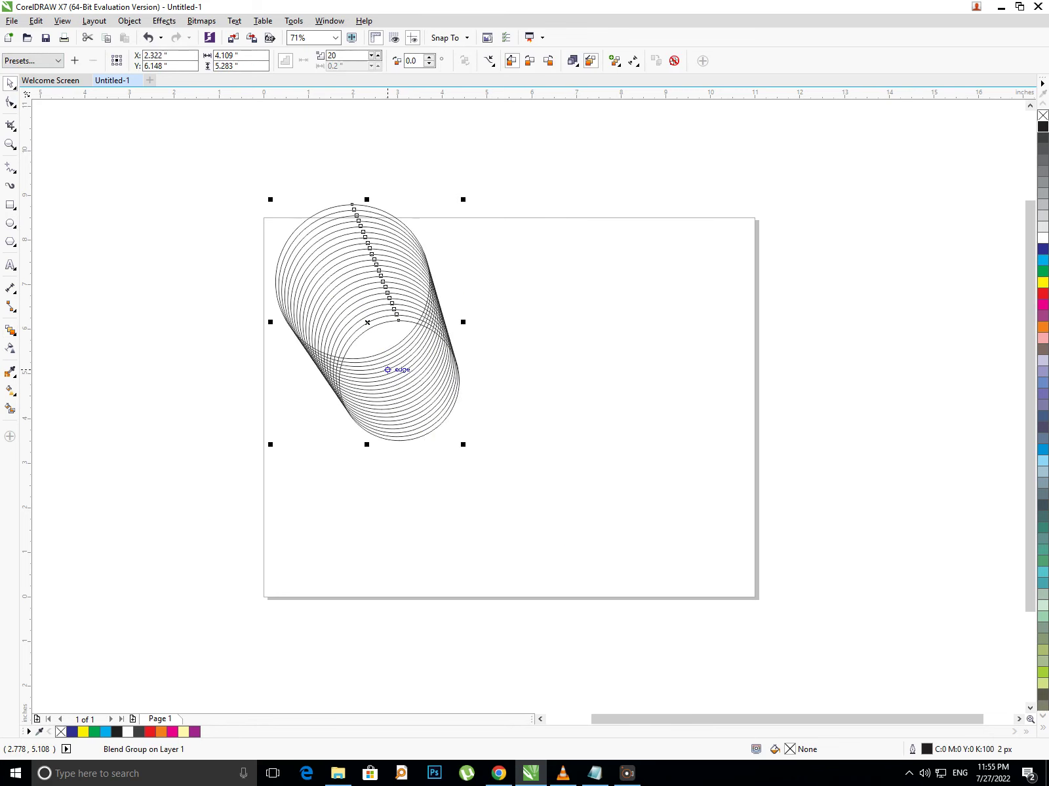
pyautogui.click(449, 529)
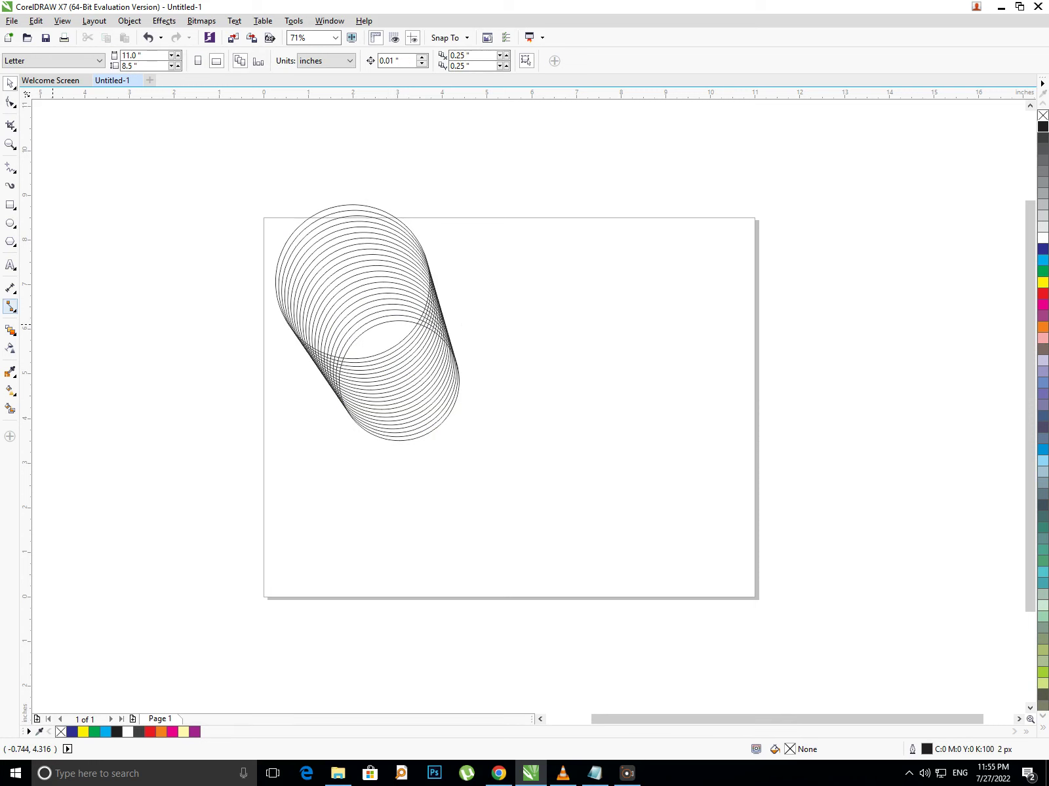
# Draw two overlapping rectangles at the page's right side, about 3.9 by 2.4 inches and 3.6 by 1.8 inches
pyautogui.click(10, 205)
pyautogui.moveTo(556, 335)
pyautogui.mouseDown()
pyautogui.moveTo(706, 450)
pyautogui.moveTo(732, 440)
pyautogui.mouseUp()
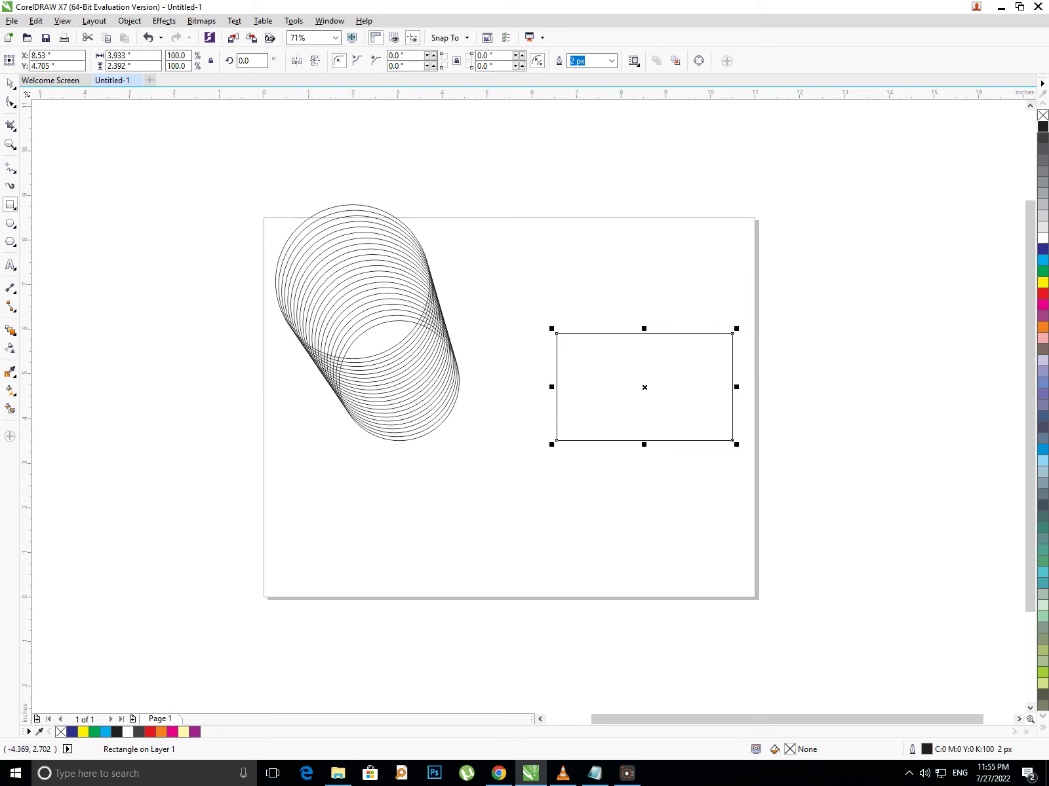
pyautogui.moveTo(636, 398); pyautogui.dragTo(797, 478)
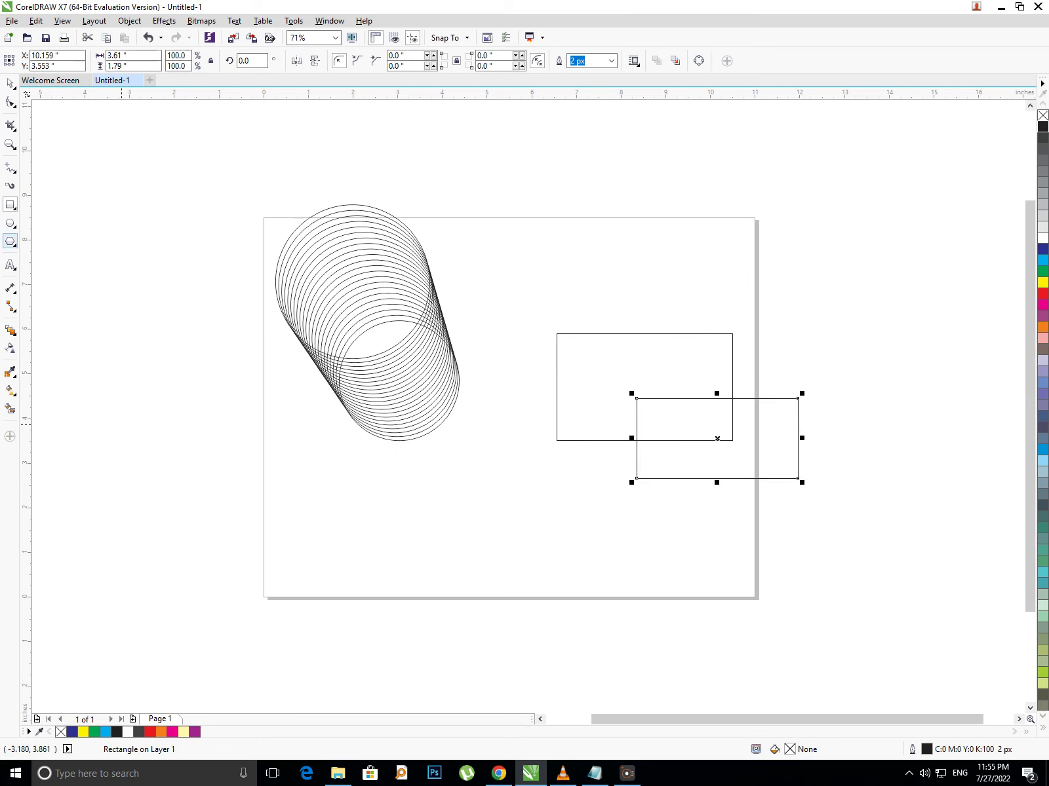
# Blend the larger rectangle into the smaller one with 20 steps and deselect the result
pyautogui.click(10, 330)
pyautogui.moveTo(582, 353); pyautogui.dragTo(649, 405)
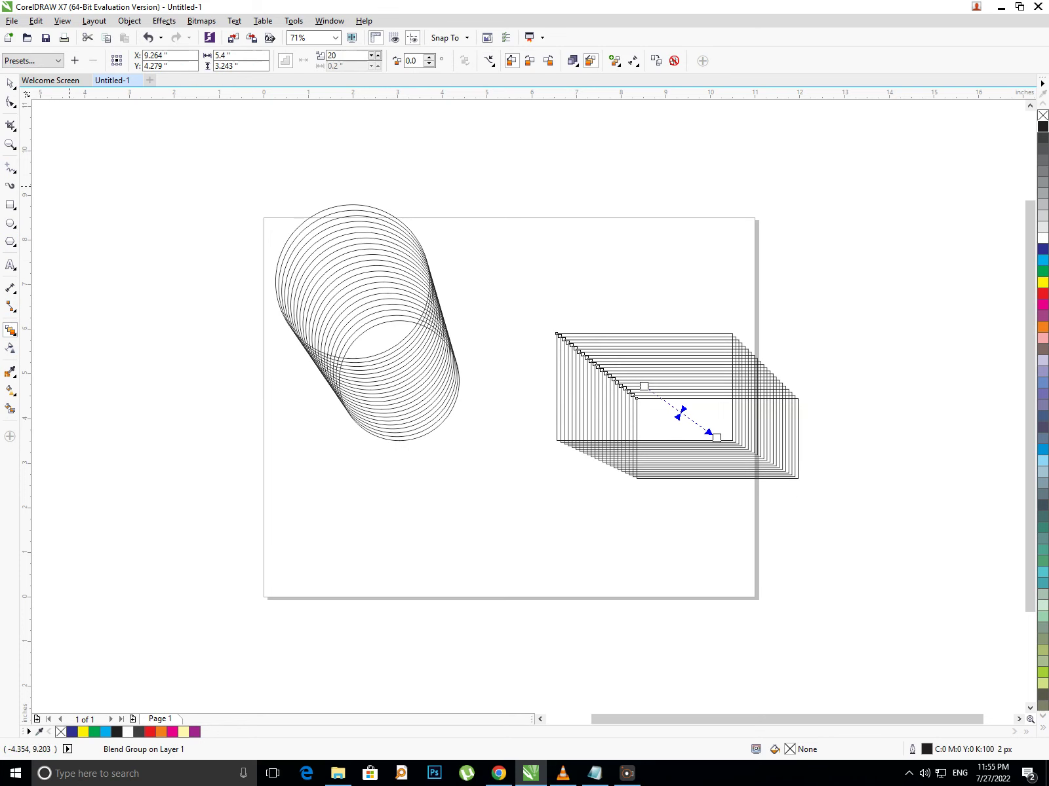
pyautogui.press('space')
pyautogui.press('Escape')
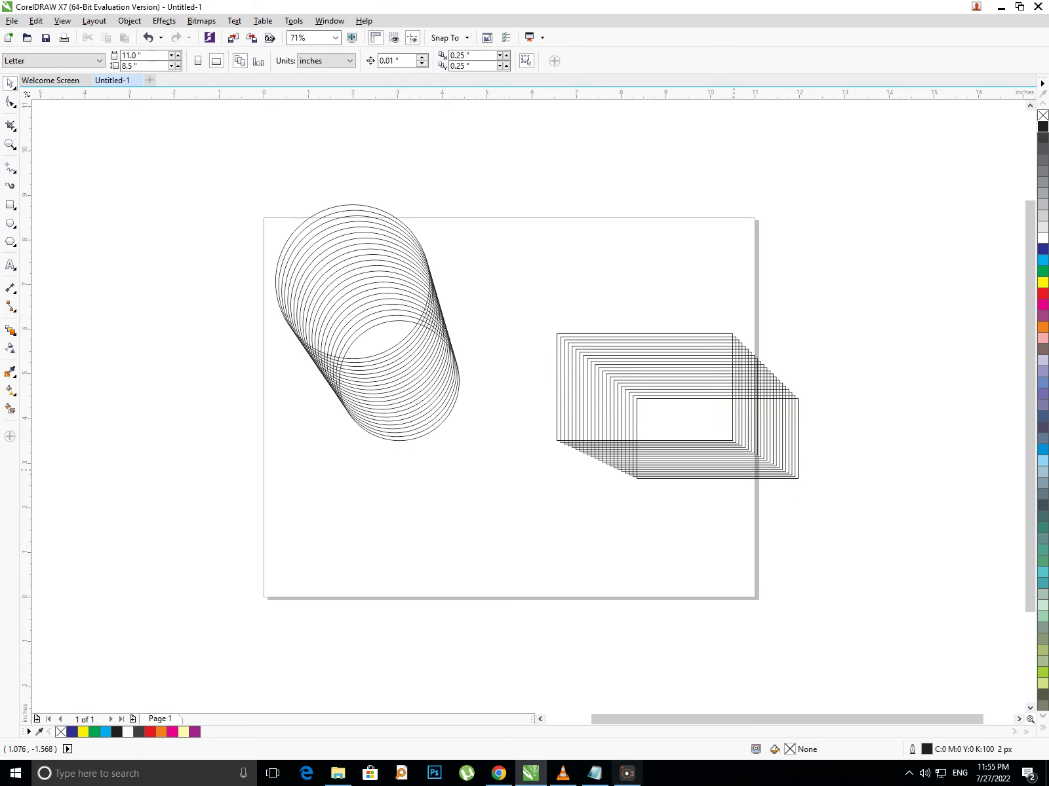
# Delete both blend groups and add the artistic text "Corel draw" in the page's upper-left area
pyautogui.moveTo(230, 206); pyautogui.dragTo(870, 519)
pyautogui.press('Delete')
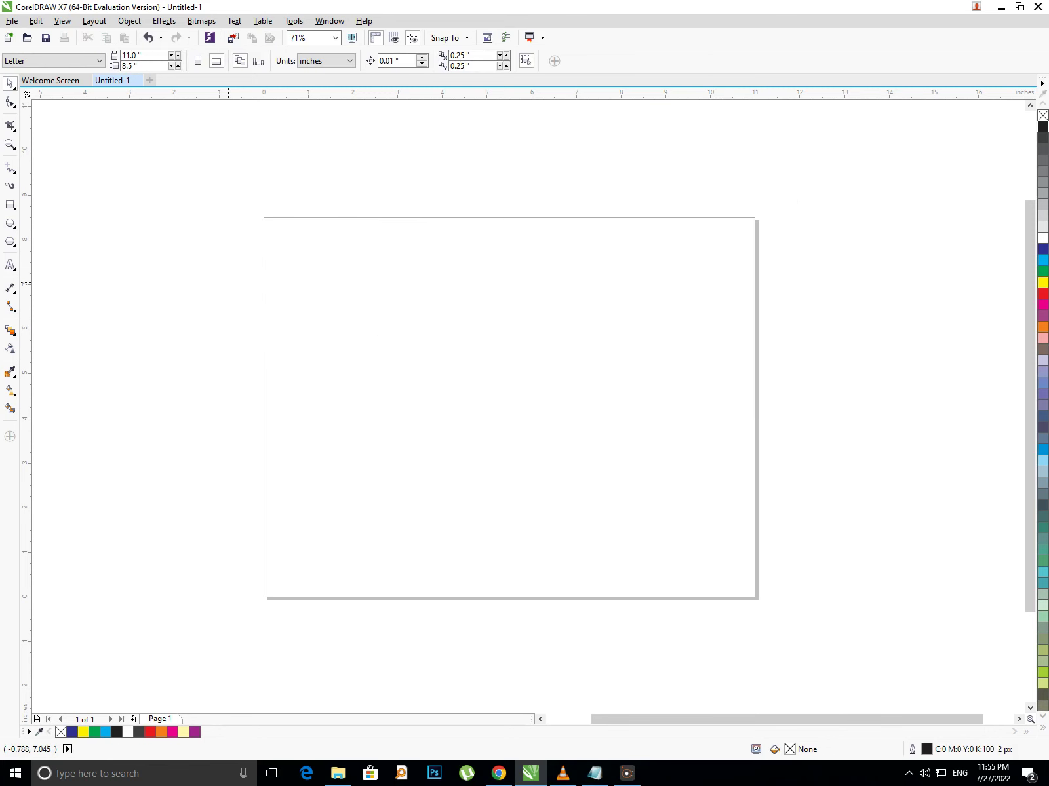
pyautogui.click(10, 265)
pyautogui.click(346, 316)
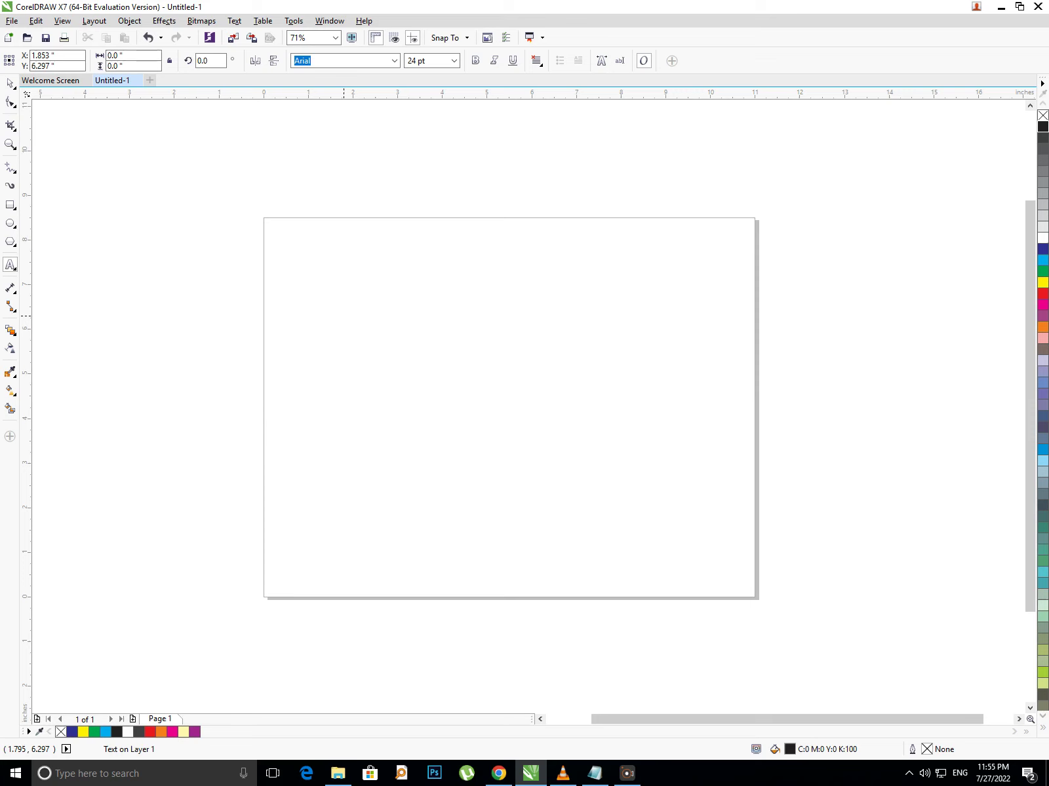
pyautogui.write('Corel draw')
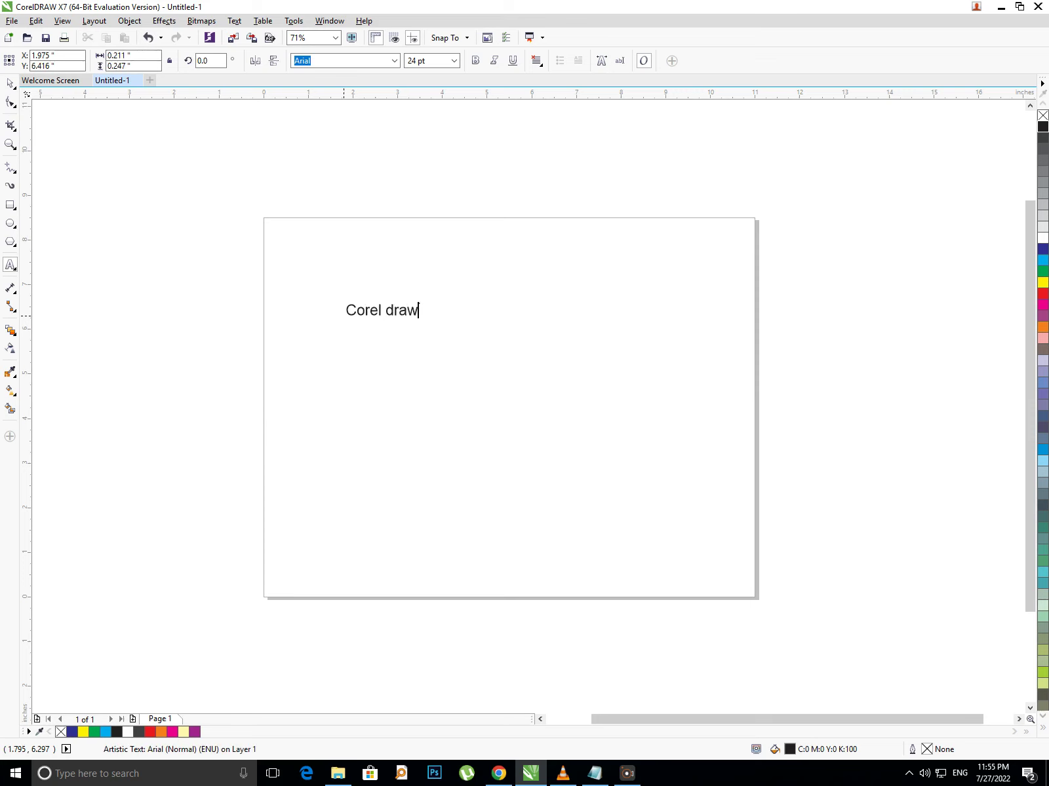
# Enlarge the Corel draw text to about 111 pt and move it slightly down and to the right on the page
pyautogui.hotkey('ctrl', 'space')
pyautogui.hotkey('ctrl', 't')
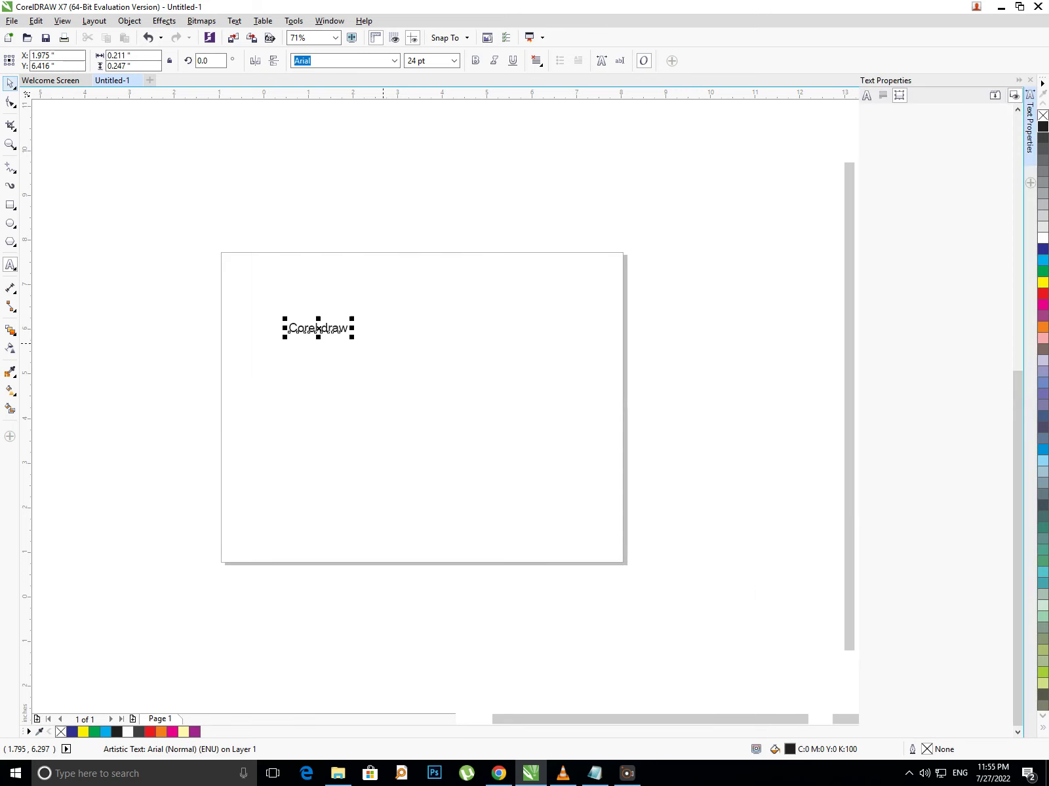
pyautogui.moveTo(351, 338)
pyautogui.mouseDown()
pyautogui.moveTo(509, 404)
pyautogui.moveTo(502, 369)
pyautogui.mouseUp()
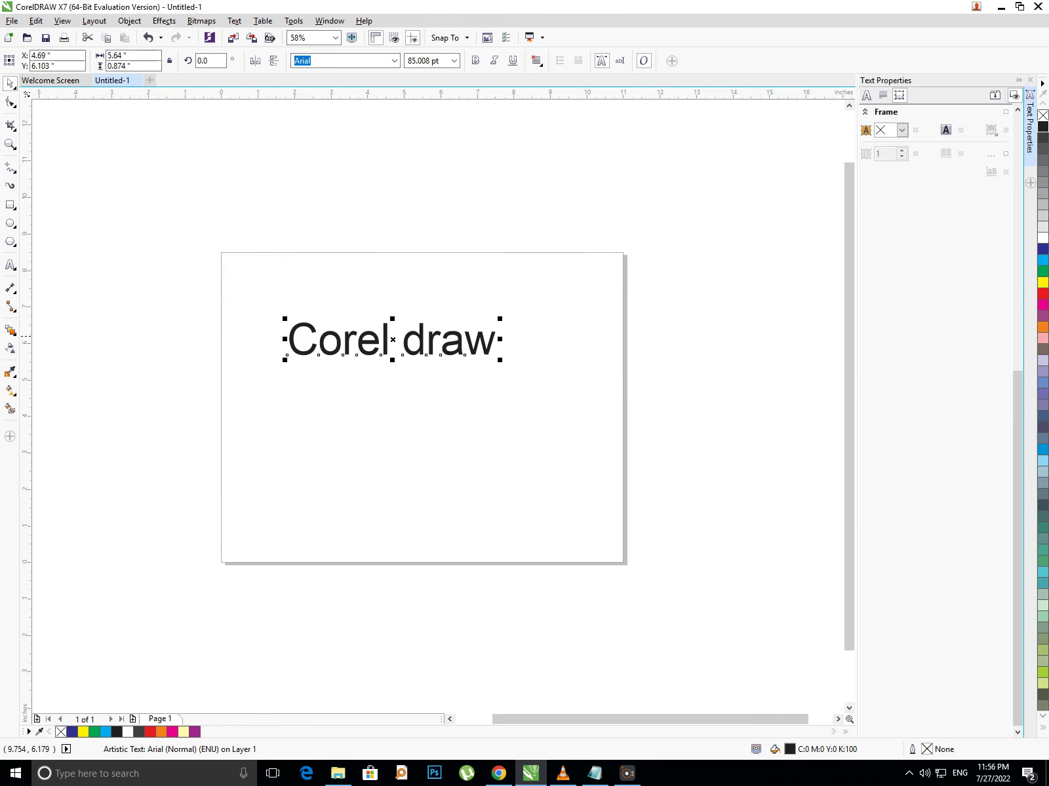
pyautogui.moveTo(501, 359); pyautogui.dragTo(531, 364)
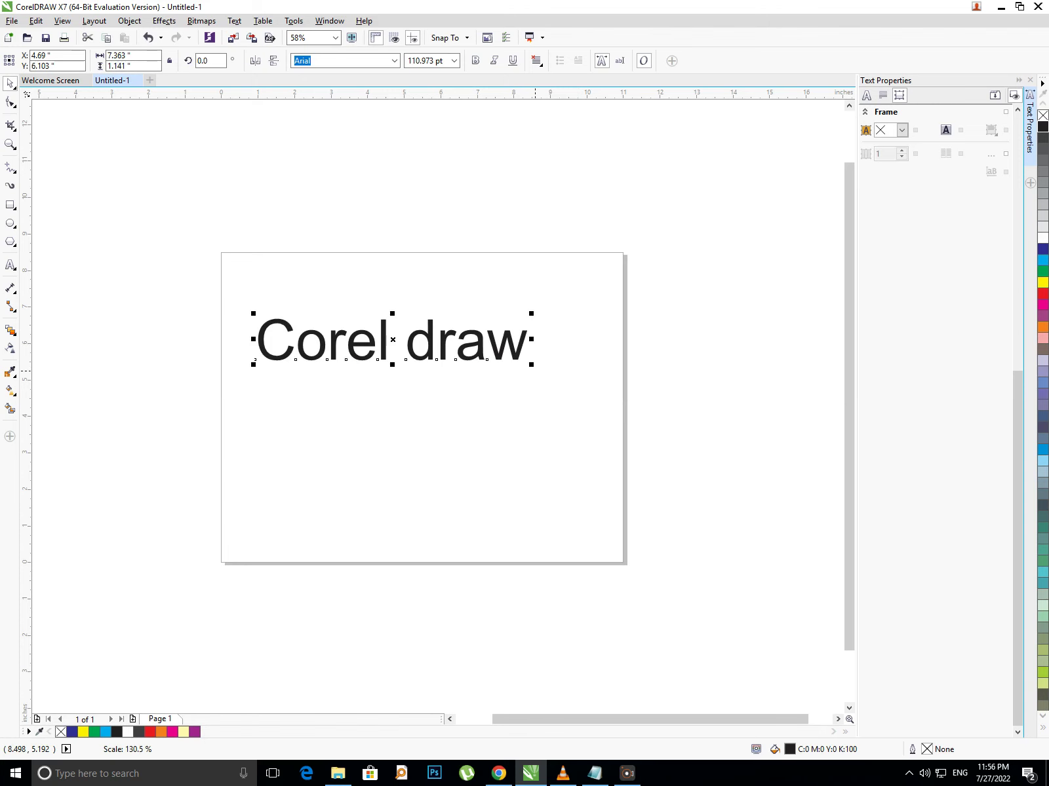
pyautogui.click(1029, 79)
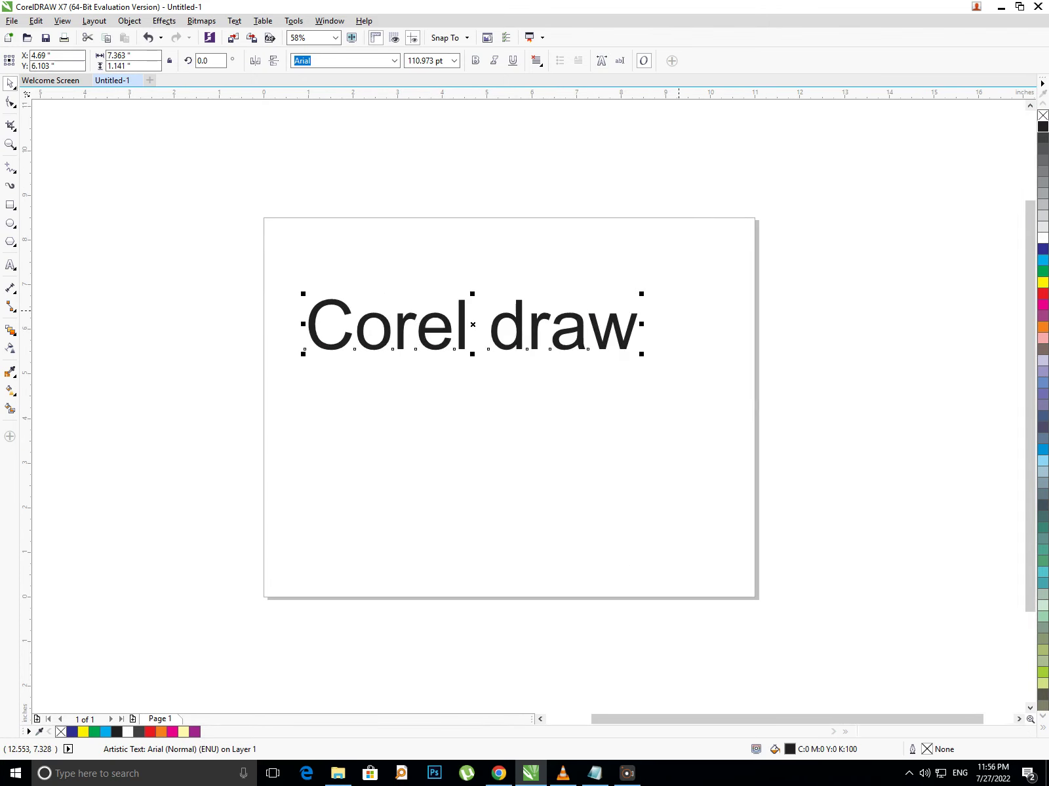
pyautogui.moveTo(555, 336); pyautogui.dragTo(574, 345)
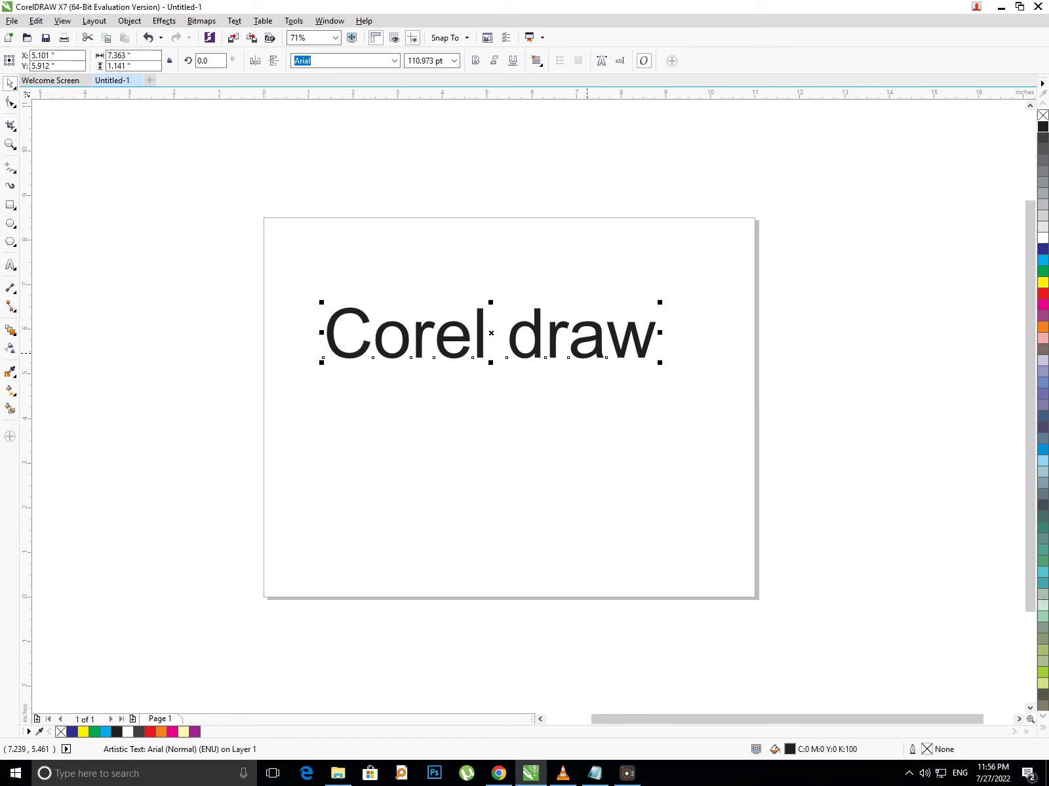
# Give the Corel draw text a 16 px outline and shift it slightly up and to the right
pyautogui.press('F12')
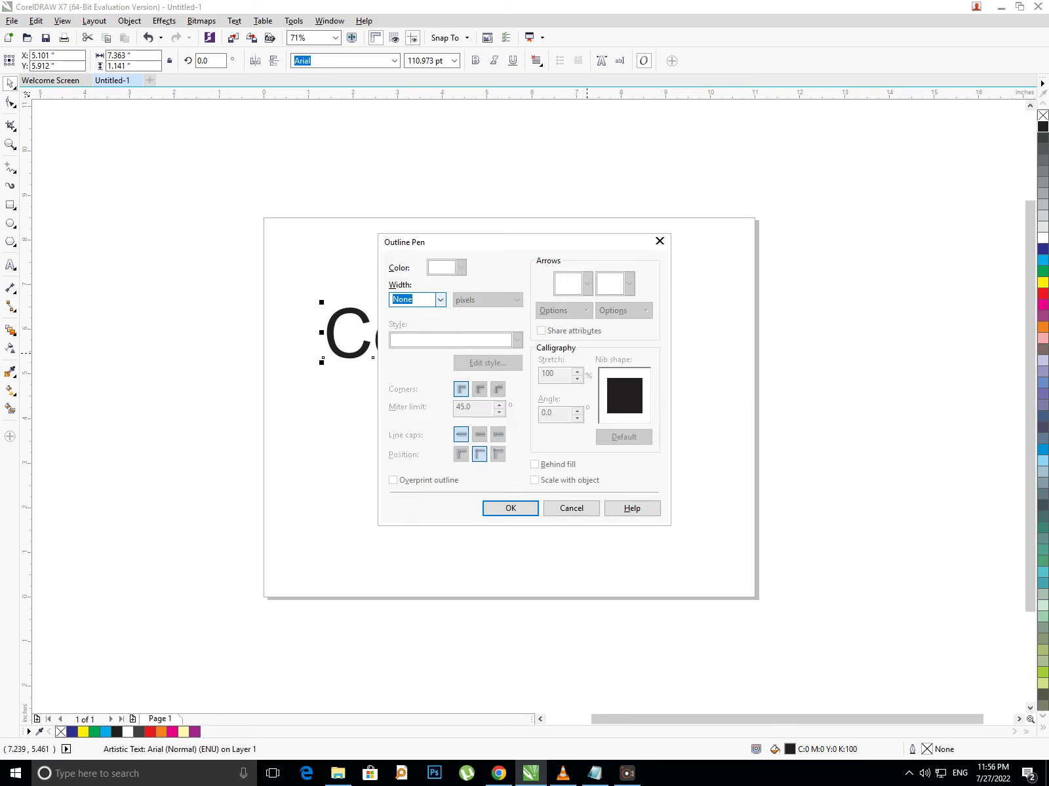
pyautogui.click(439, 299)
pyautogui.click(416, 401)
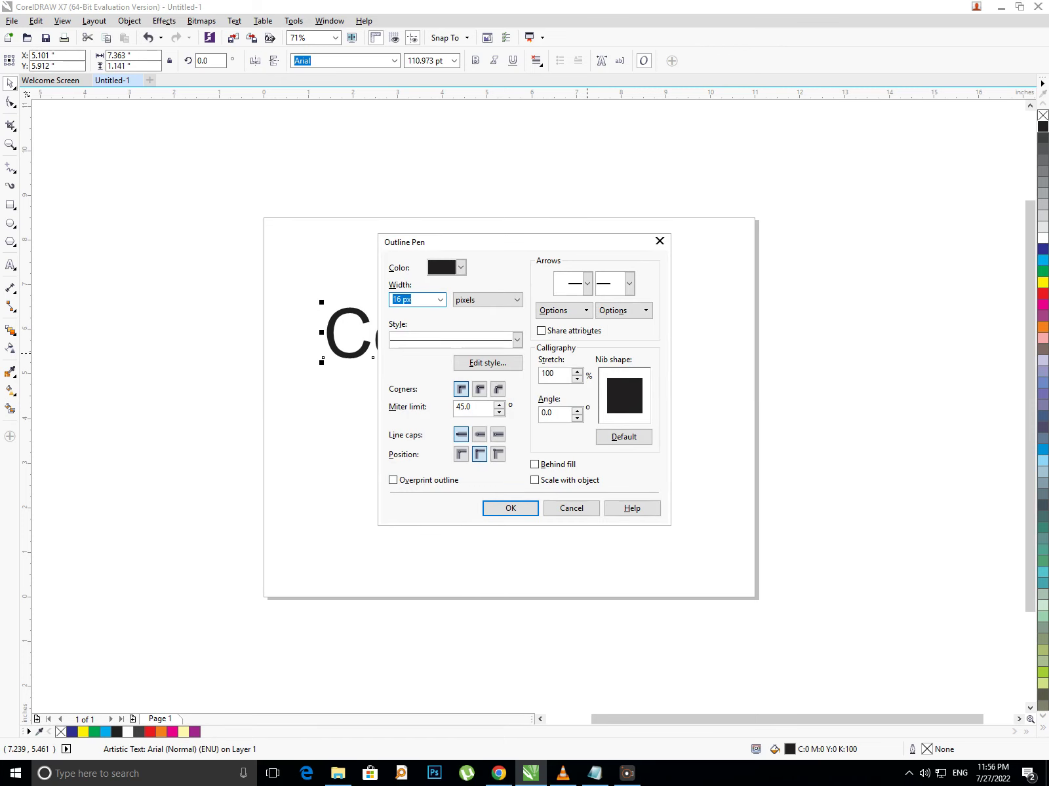
pyautogui.press('Return')
pyautogui.press('Escape')
pyautogui.moveTo(549, 349); pyautogui.dragTo(553, 350)
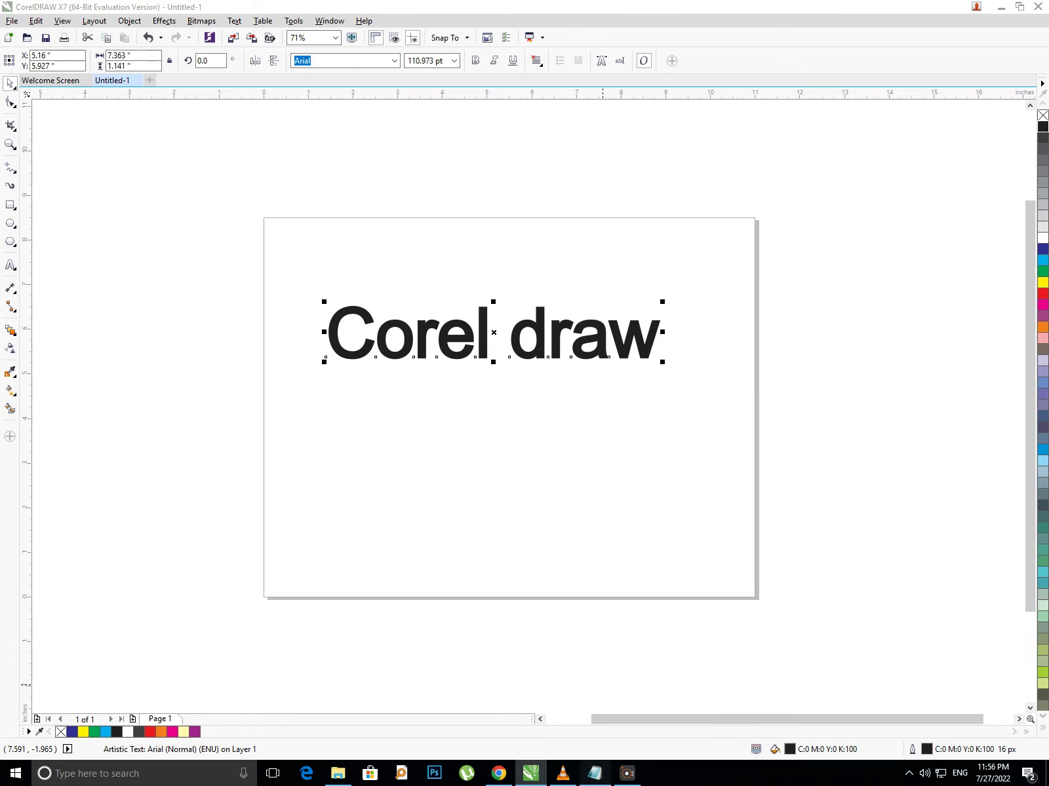
# Switch to Notepad, add the line "made it one copy" to the notes, and return to CorelDRAW
pyautogui.hotkey('alt', 'Tab')
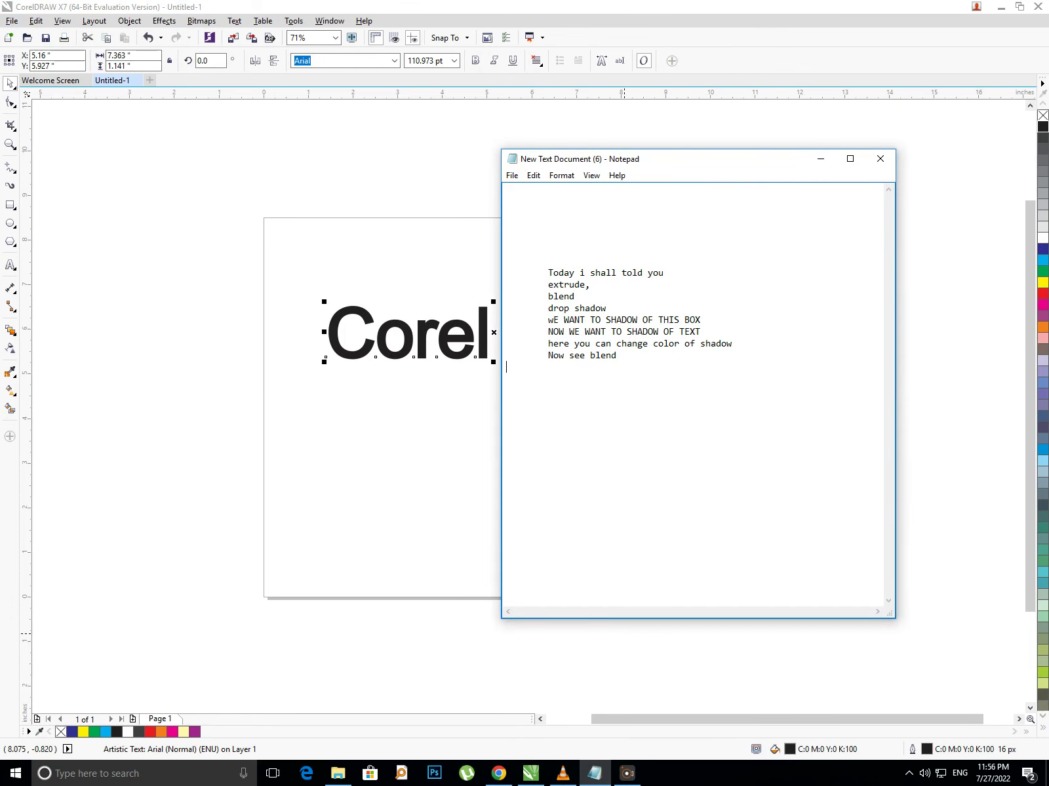
pyautogui.write('made it one copy')
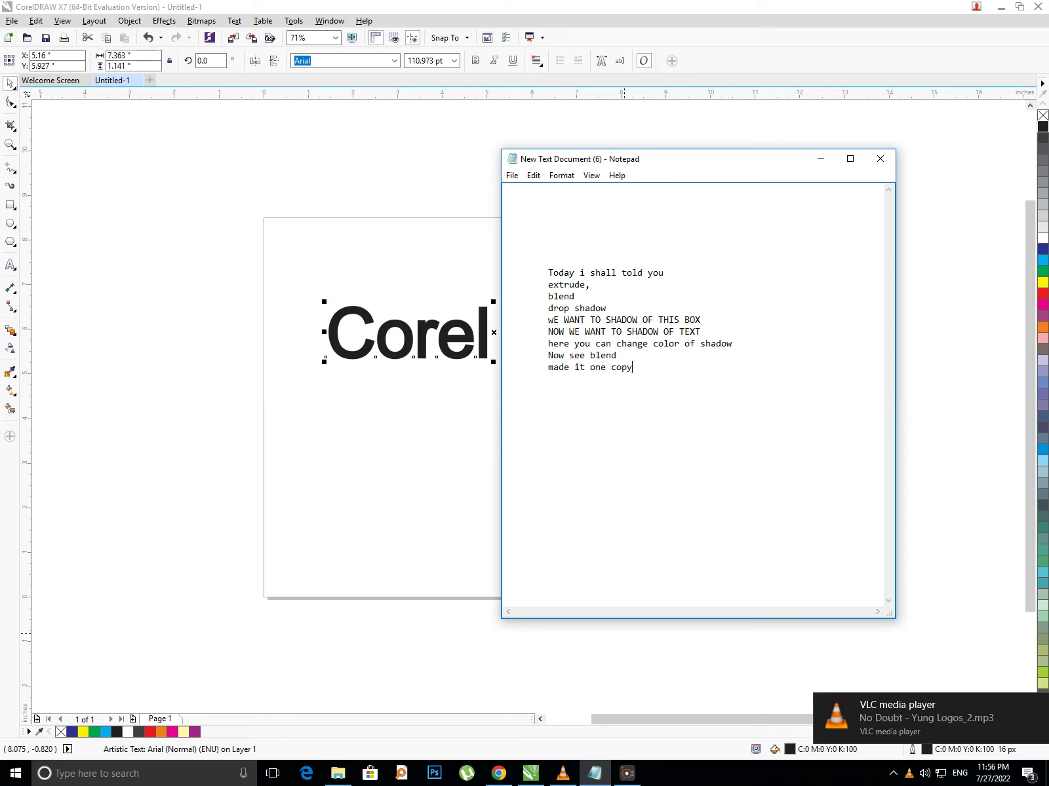
pyautogui.hotkey('alt', 'Tab')
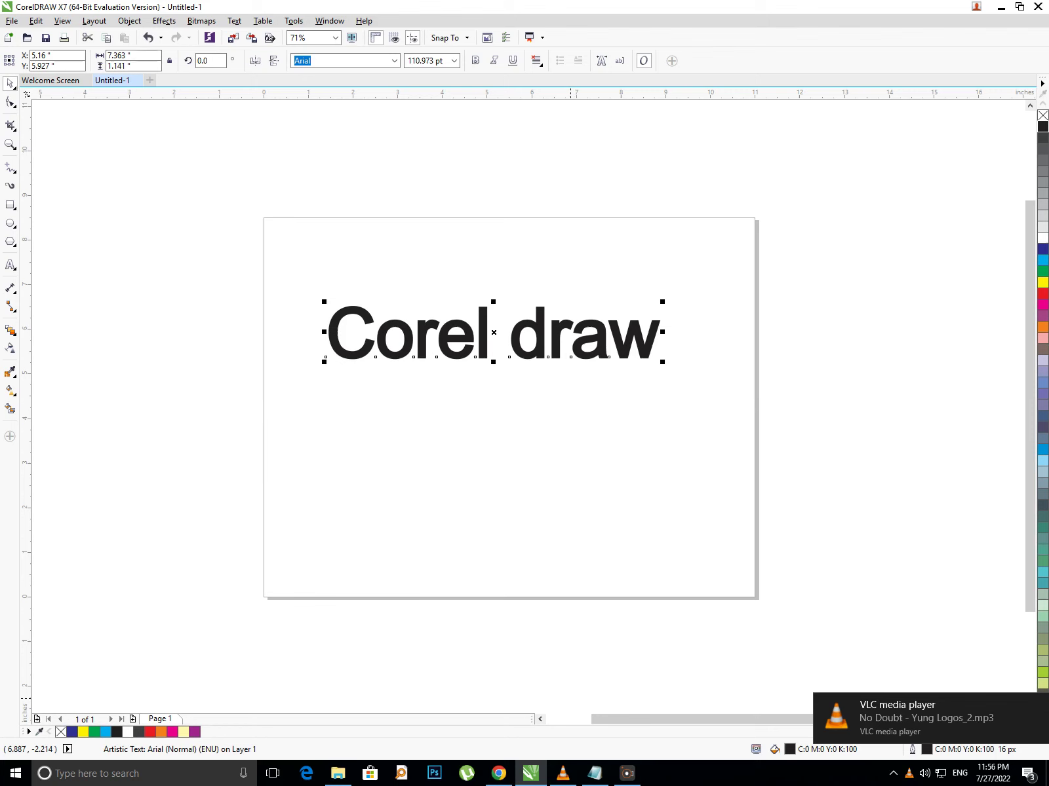
# Place a copy of the Corel draw text slightly below and to the right of the original
pyautogui.moveTo(461, 341)
pyautogui.mouseDown()
pyautogui.moveTo(481, 388)
pyautogui.moveTo(487, 376)
pyautogui.moveTo(471, 357)
pyautogui.mouseUp()
pyautogui.rightClick(481, 388)
pyautogui.moveTo(469, 358); pyautogui.dragTo(467, 348)
# Fine-tune the text copy's position in small nudges to about X 5.28 and Y 5.77 inches
pyautogui.press('Up')
pyautogui.press('Up')
pyautogui.press('Up')
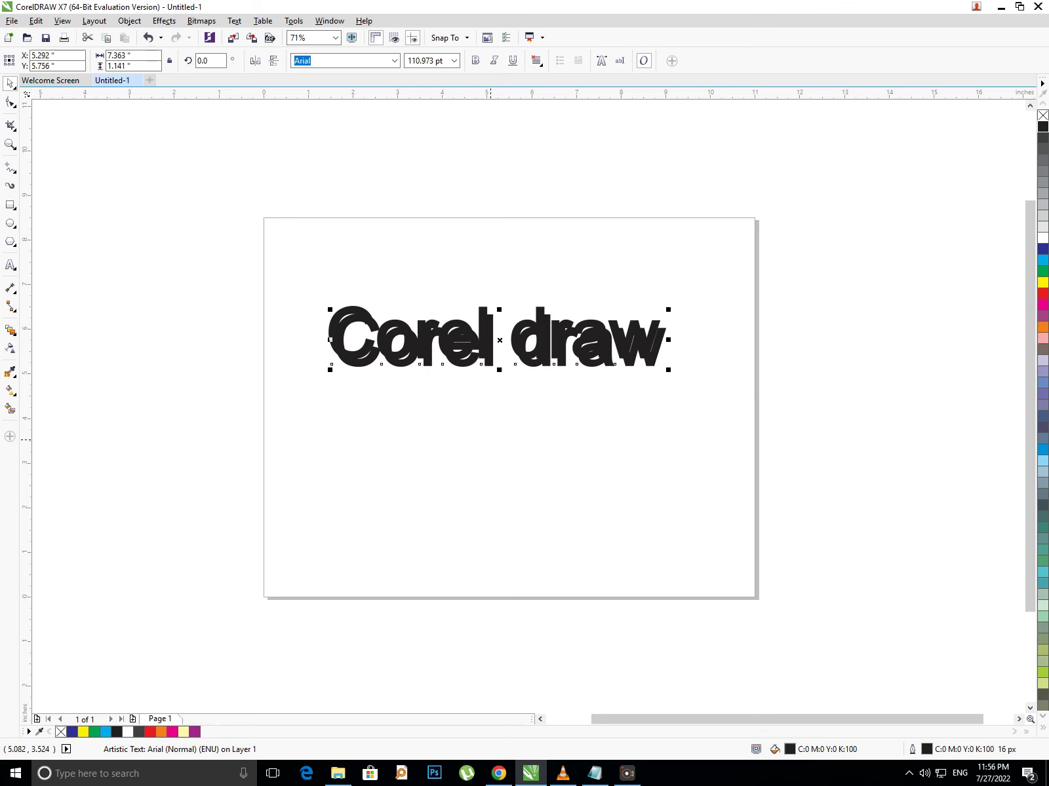
pyautogui.press('Right')
pyautogui.press('Right')
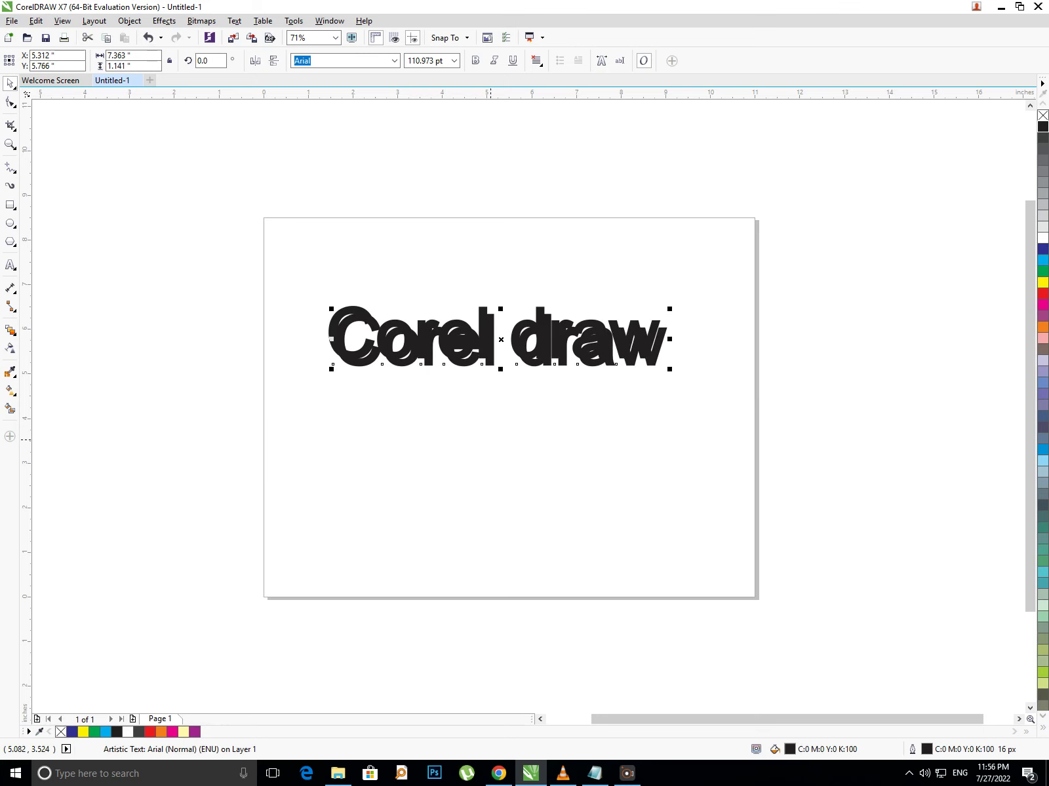
pyautogui.press('Left')
pyautogui.press('Left')
pyautogui.press('Left')
pyautogui.press('Up')
pyautogui.press('Up')
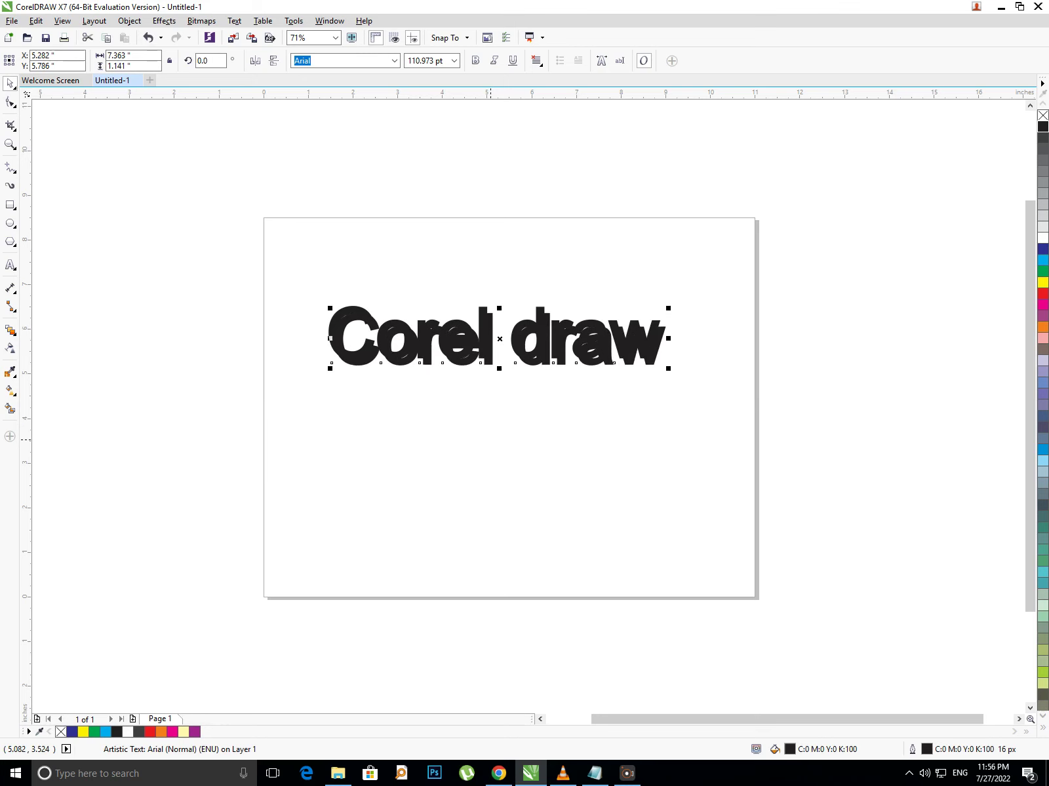
pyautogui.moveTo(467, 346); pyautogui.dragTo(467, 348)
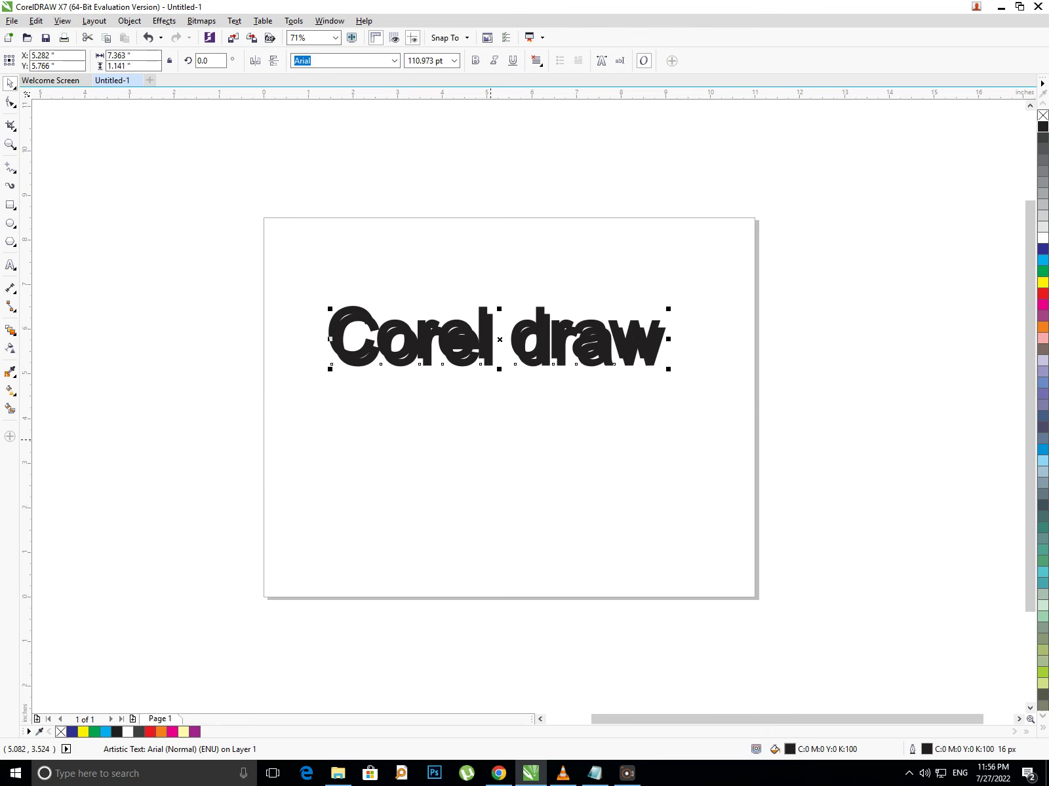
# Switch to Notepad, add the lines "now blend both copies" and "this is blend of text", and return to CorelDRAW
pyautogui.click(594, 773)
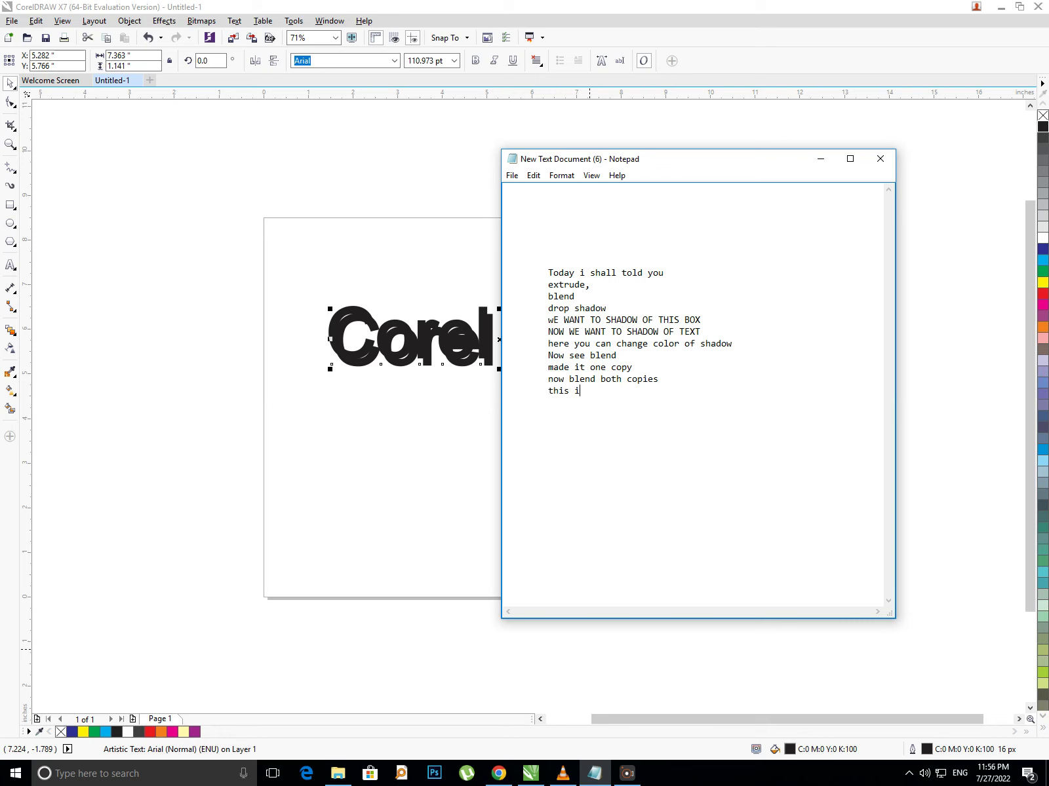
pyautogui.write('text')
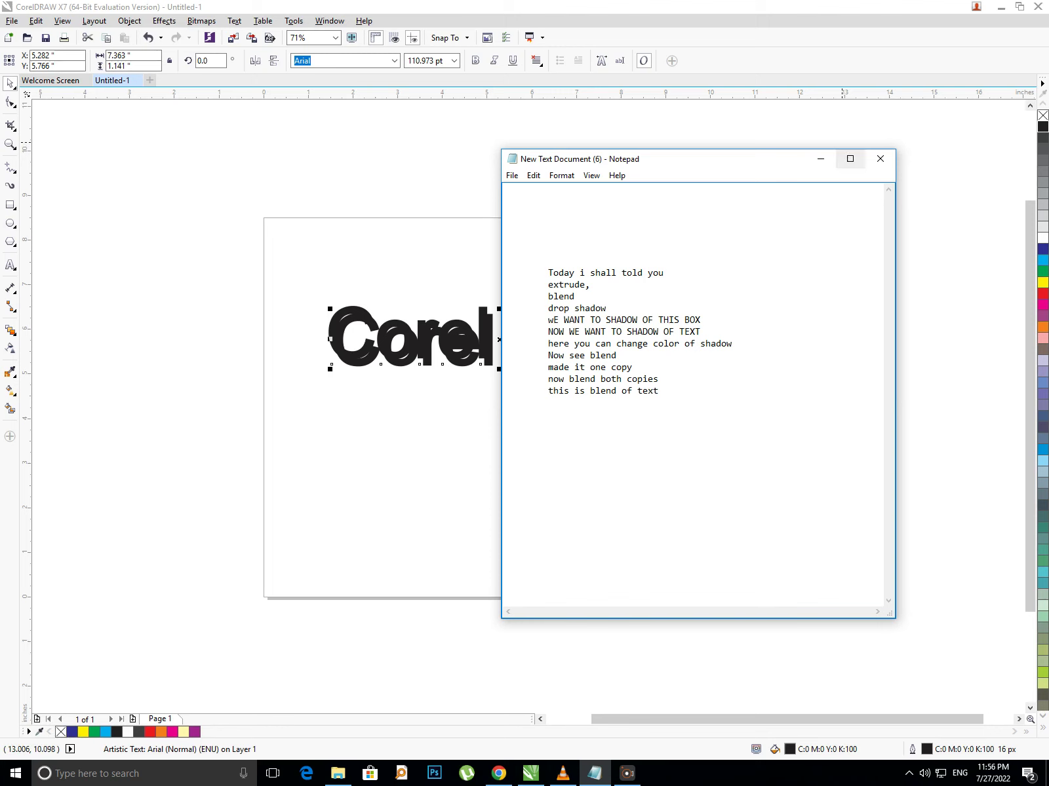
pyautogui.click(820, 158)
# Blend the front Corel draw text copy into the one behind it with 20 steps and deselect the result
pyautogui.click(9, 330)
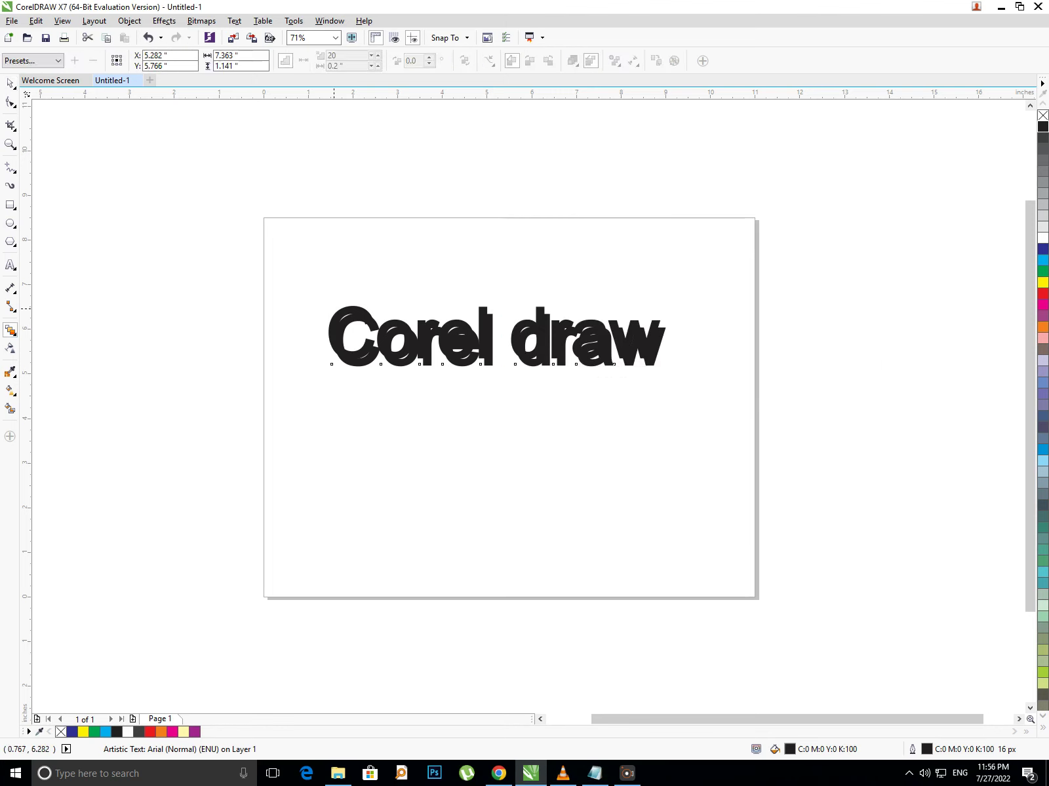
pyautogui.moveTo(496, 336); pyautogui.dragTo(368, 342)
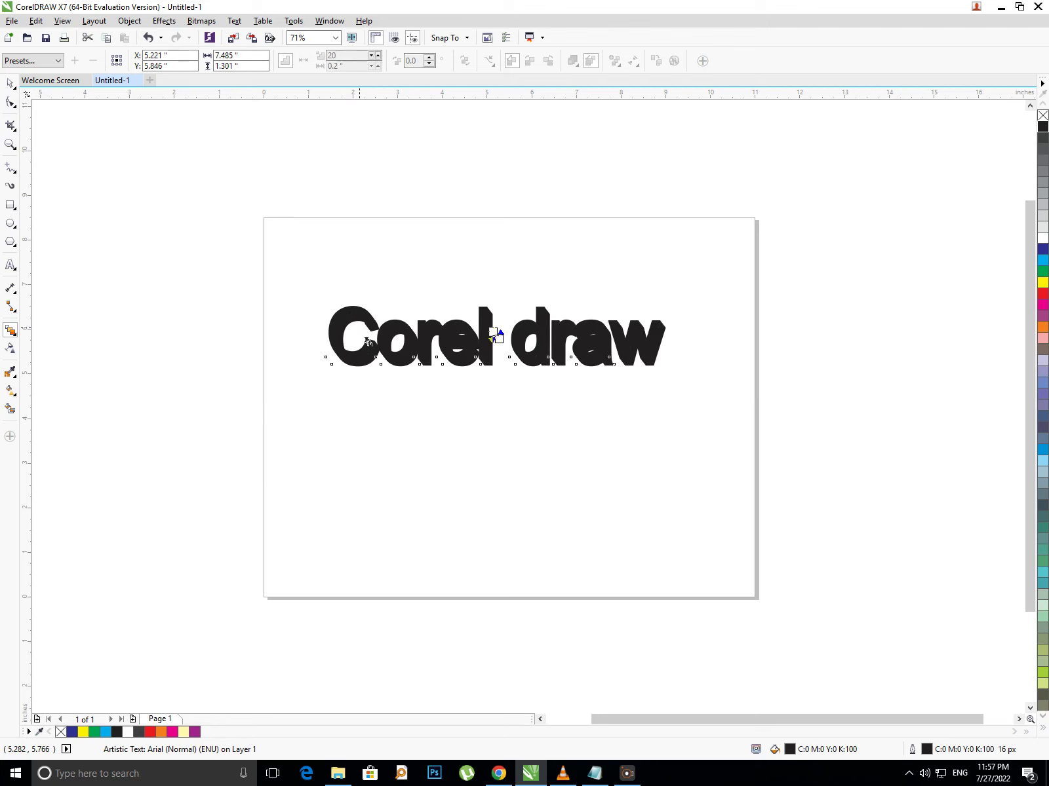
pyautogui.press('space')
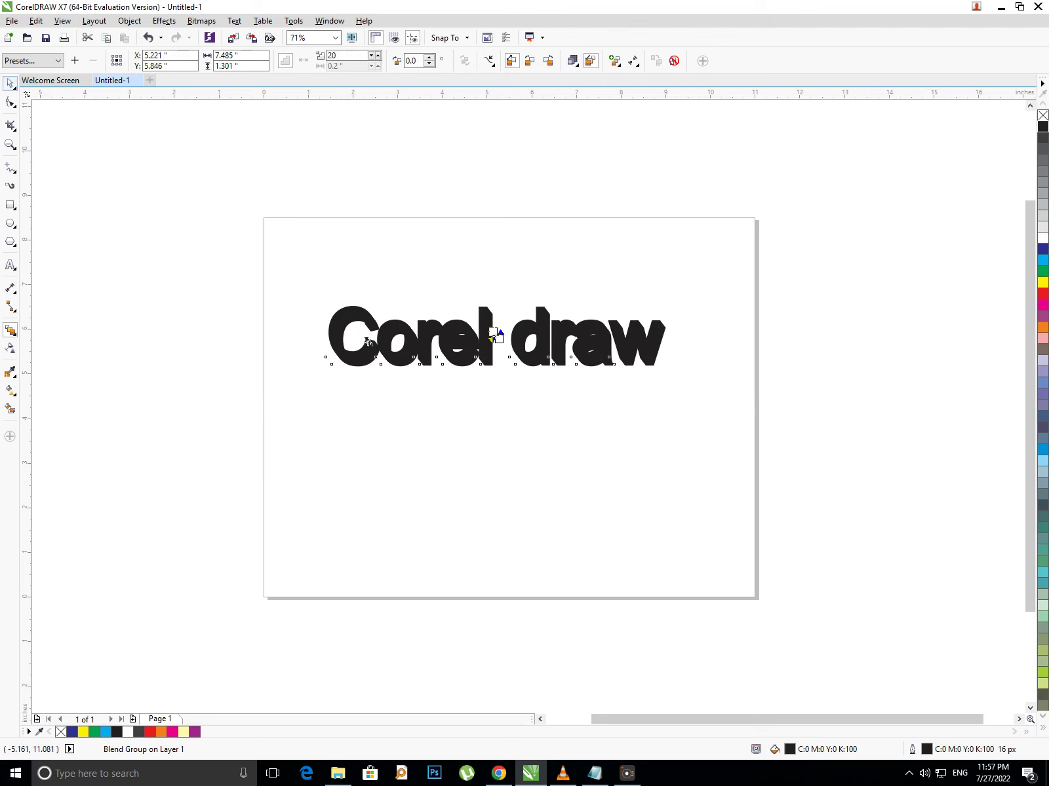
pyautogui.press('Escape')
# Move the front text copy slightly closer to the rear one to tighten the blend
pyautogui.moveTo(350, 358)
pyautogui.mouseDown()
pyautogui.moveTo(372, 407)
pyautogui.moveTo(365, 336)
pyautogui.moveTo(361, 357)
pyautogui.moveTo(379, 356)
pyautogui.mouseUp()
pyautogui.click(376, 391)
pyautogui.click(401, 408)
# Fill the blended text yellow, try a blue outline, set the outline back to black and deselect
pyautogui.moveTo(220, 250); pyautogui.dragTo(827, 415)
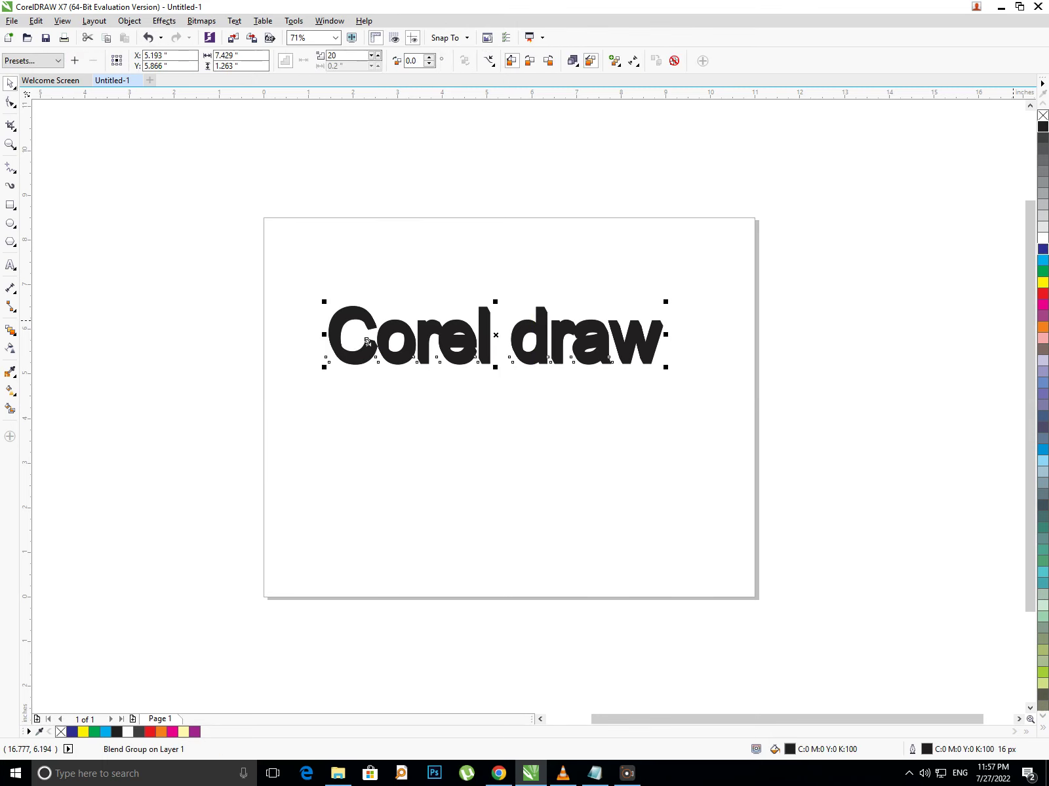
pyautogui.click(1042, 282)
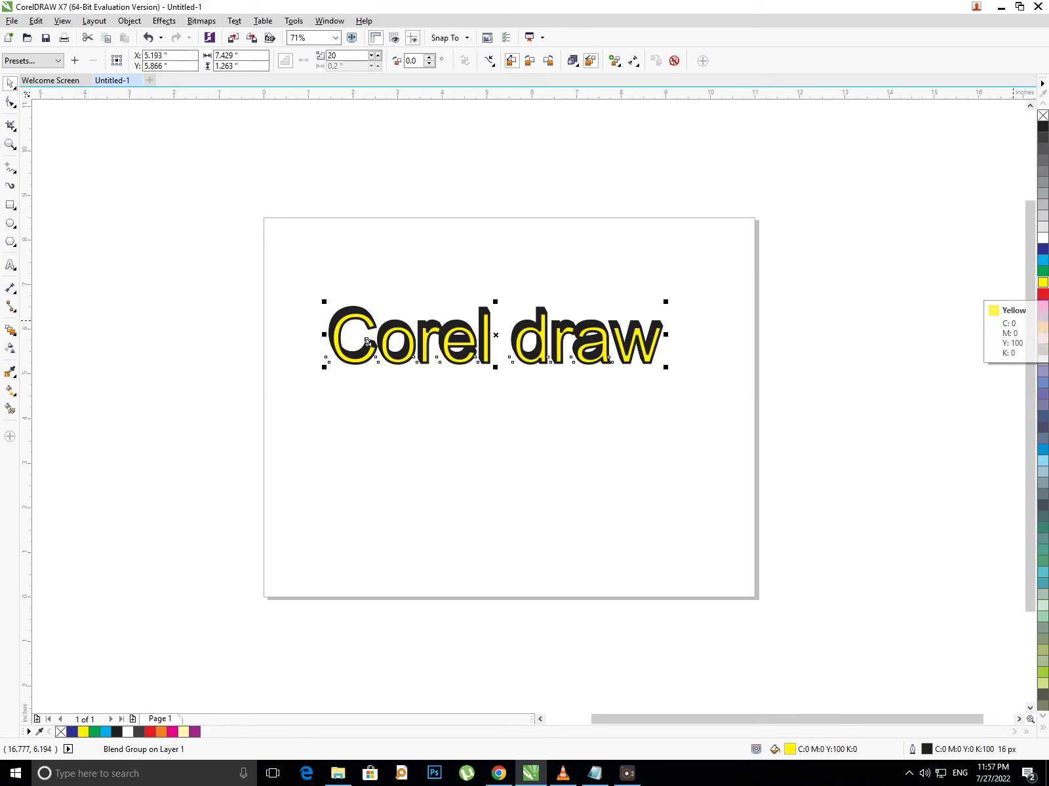
pyautogui.click(1042, 260)
pyautogui.rightClick(1042, 249)
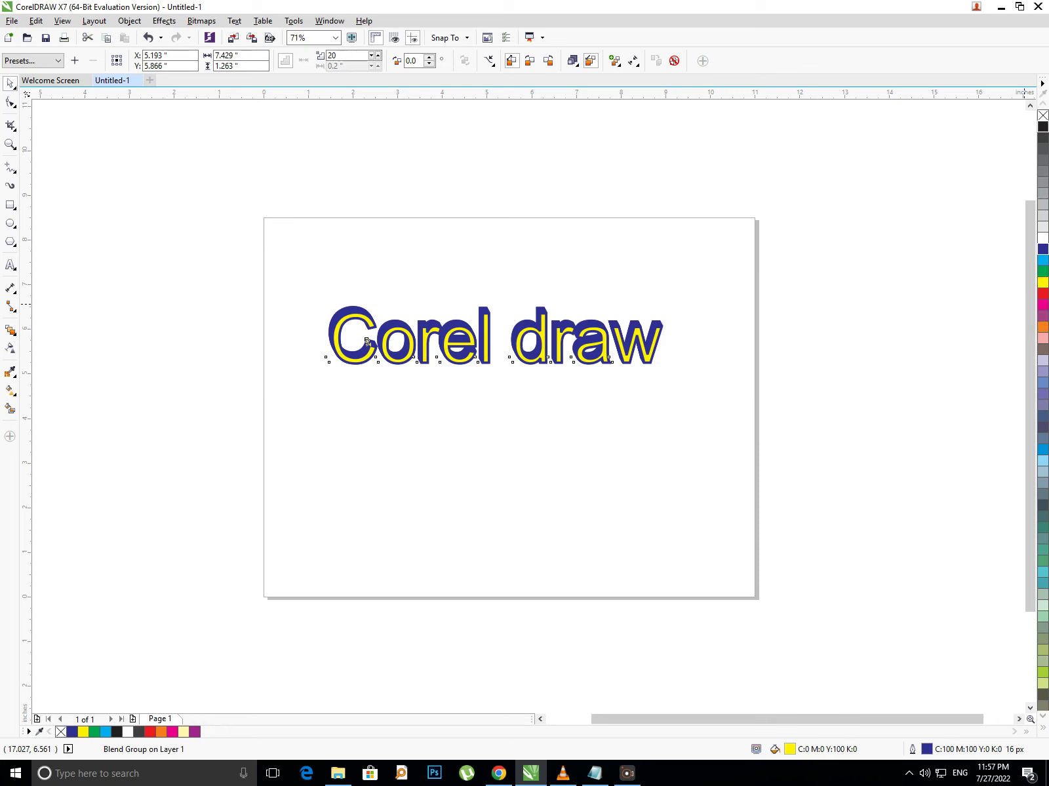
pyautogui.rightClick(1042, 127)
pyautogui.click(696, 352)
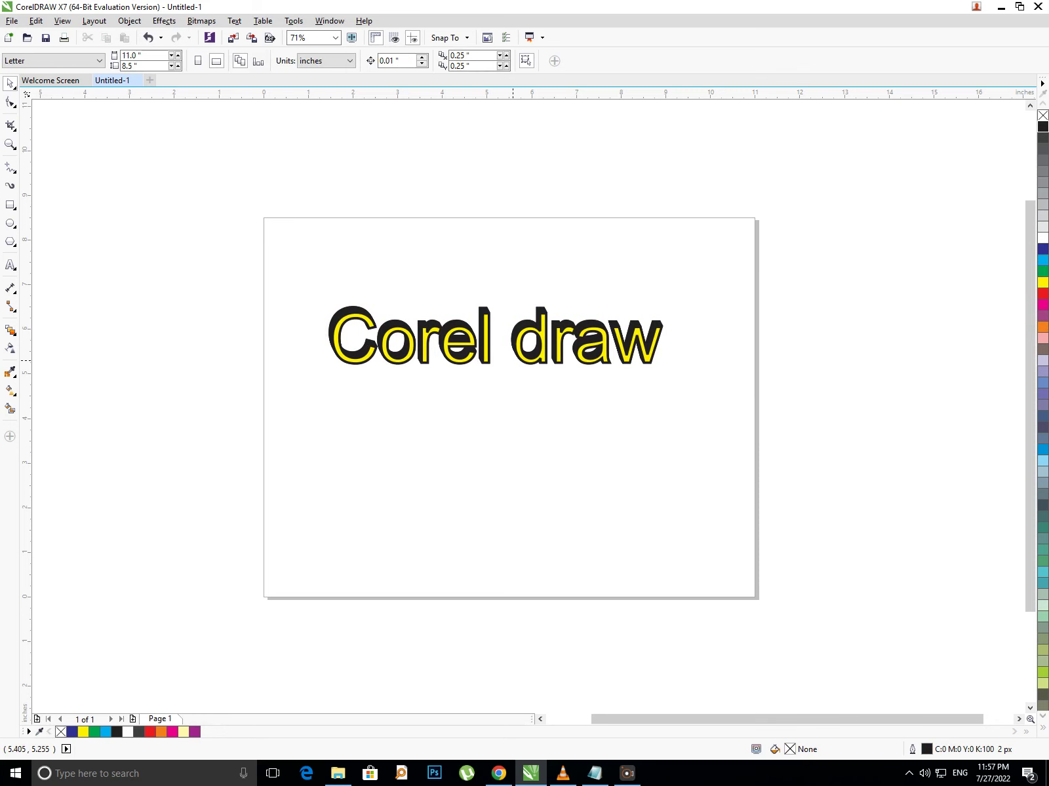
# Shift the front copy of the blended text slightly up and to the right, and deselect it
pyautogui.click(524, 356)
pyautogui.moveTo(524, 356); pyautogui.dragTo(526, 354)
pyautogui.press('Escape')
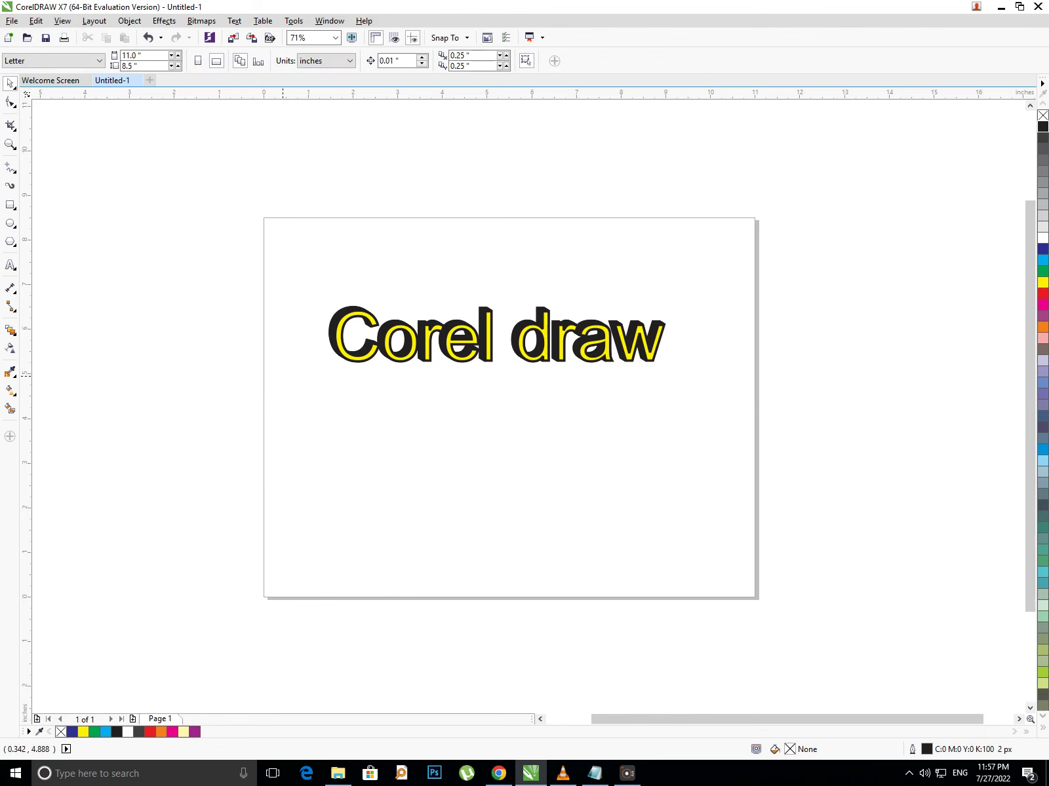
# Delete the blended text and draw an ellipse about 4.5 by 3.8 inches left of the page's center
pyautogui.moveTo(272, 248); pyautogui.dragTo(721, 435)
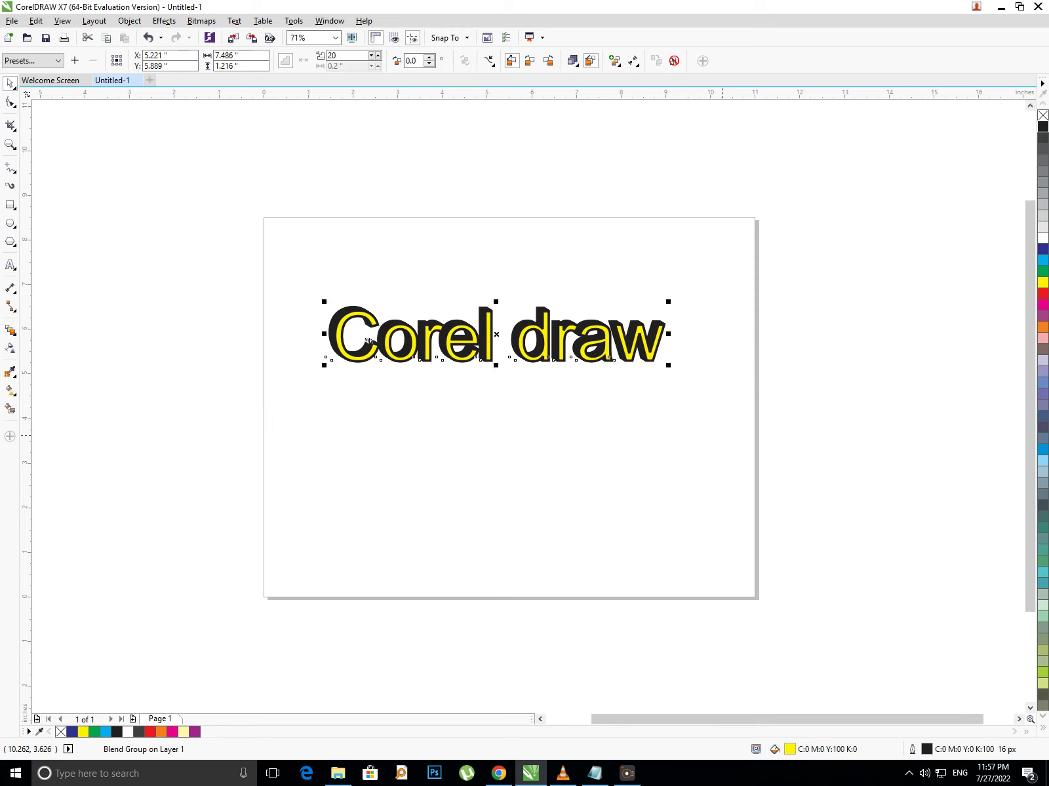
pyautogui.press('Delete')
pyautogui.click(9, 330)
pyautogui.press('Escape')
pyautogui.click(10, 330)
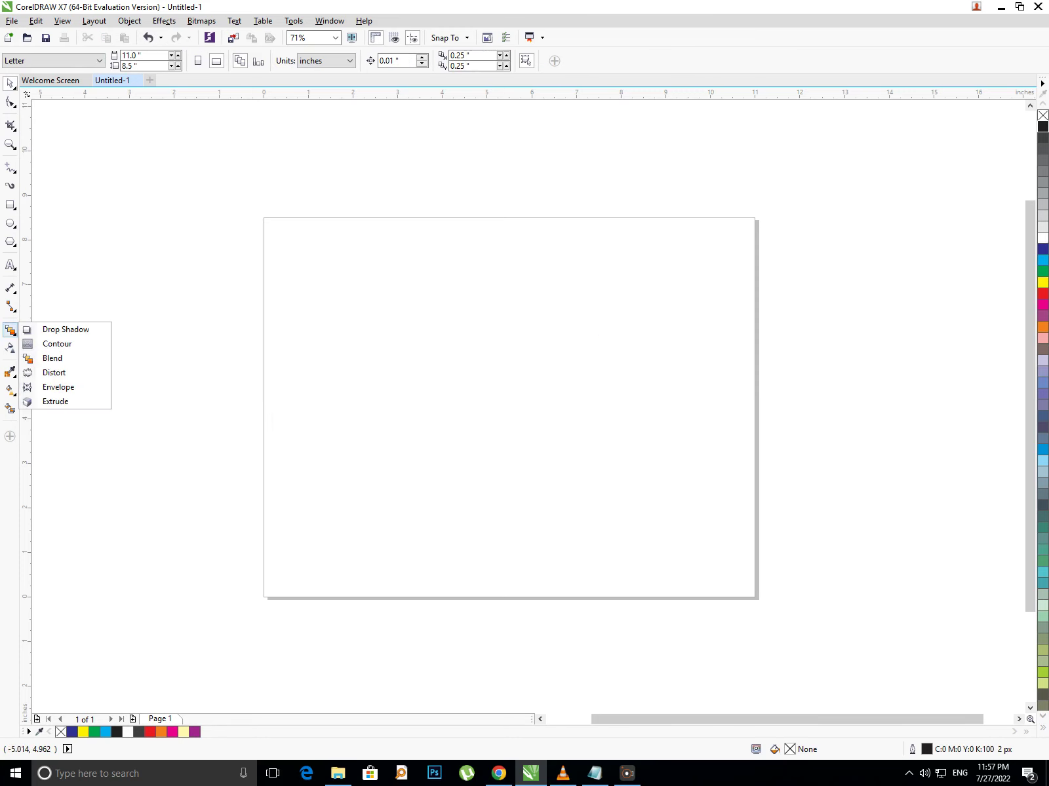
pyautogui.moveTo(10, 223)
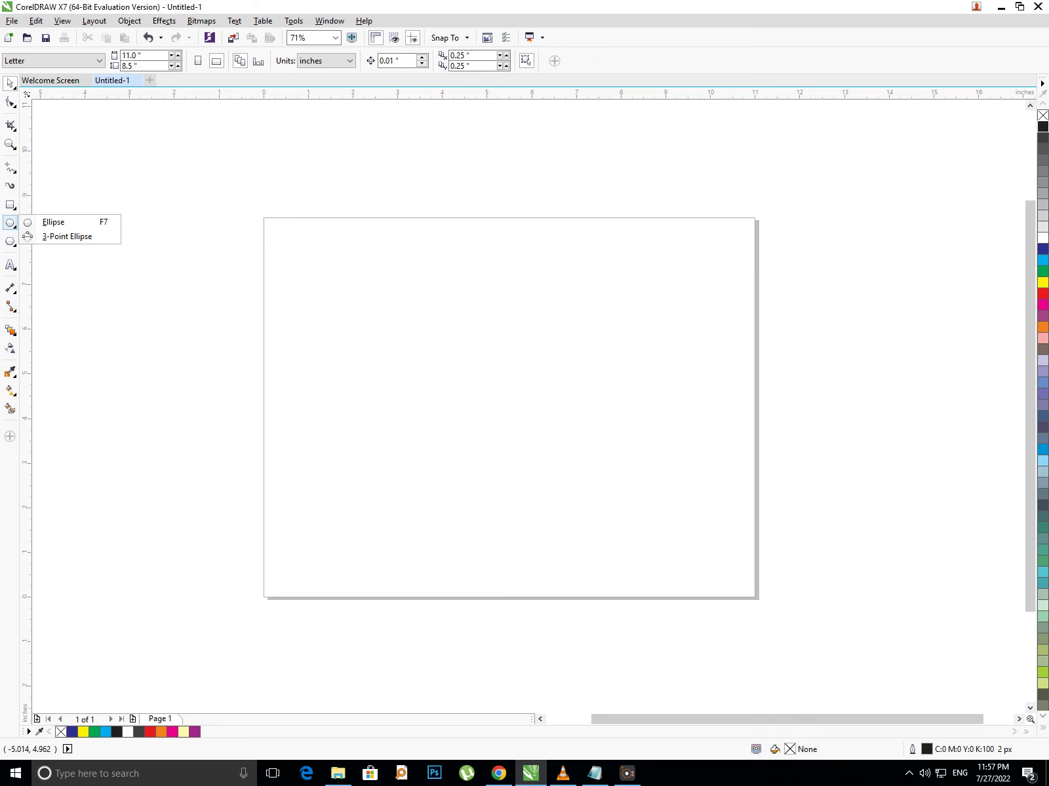
pyautogui.click(53, 222)
pyautogui.moveTo(355, 289); pyautogui.dragTo(559, 458)
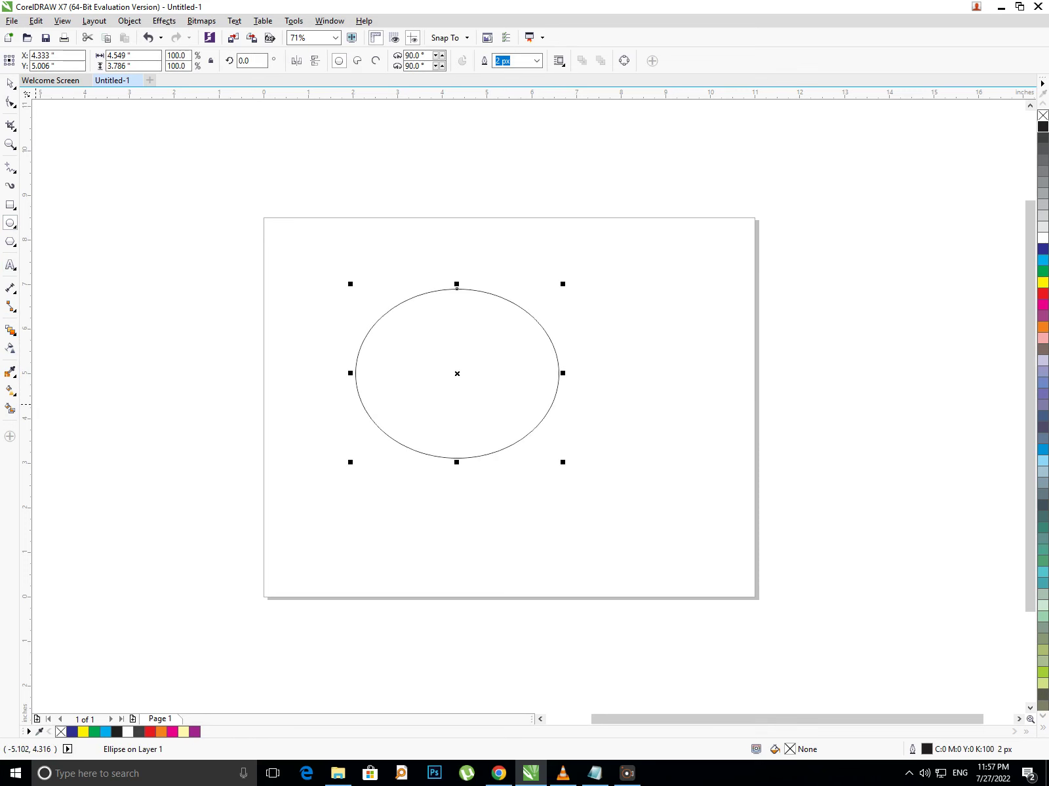
# Distort the ellipse into a four-pointed star with an amplitude of about 71, center the distortion, and fill it blue
pyautogui.click(10, 330)
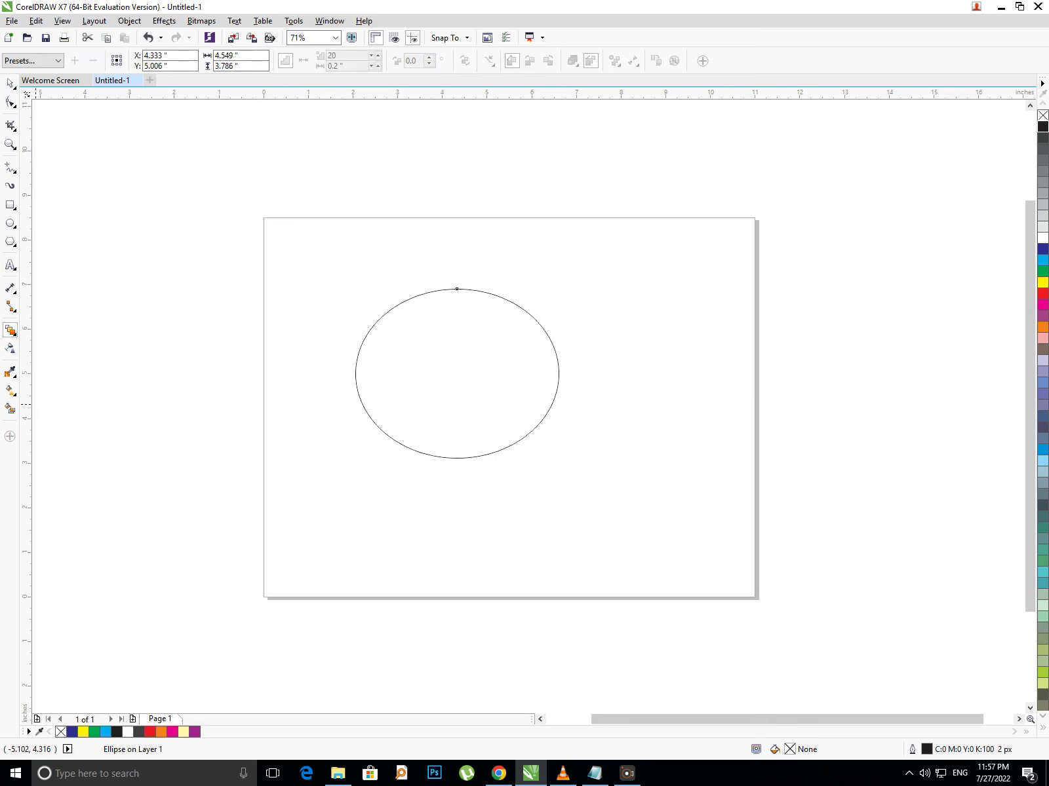
pyautogui.click(14, 334)
pyautogui.click(53, 373)
pyautogui.moveTo(468, 384); pyautogui.dragTo(518, 445)
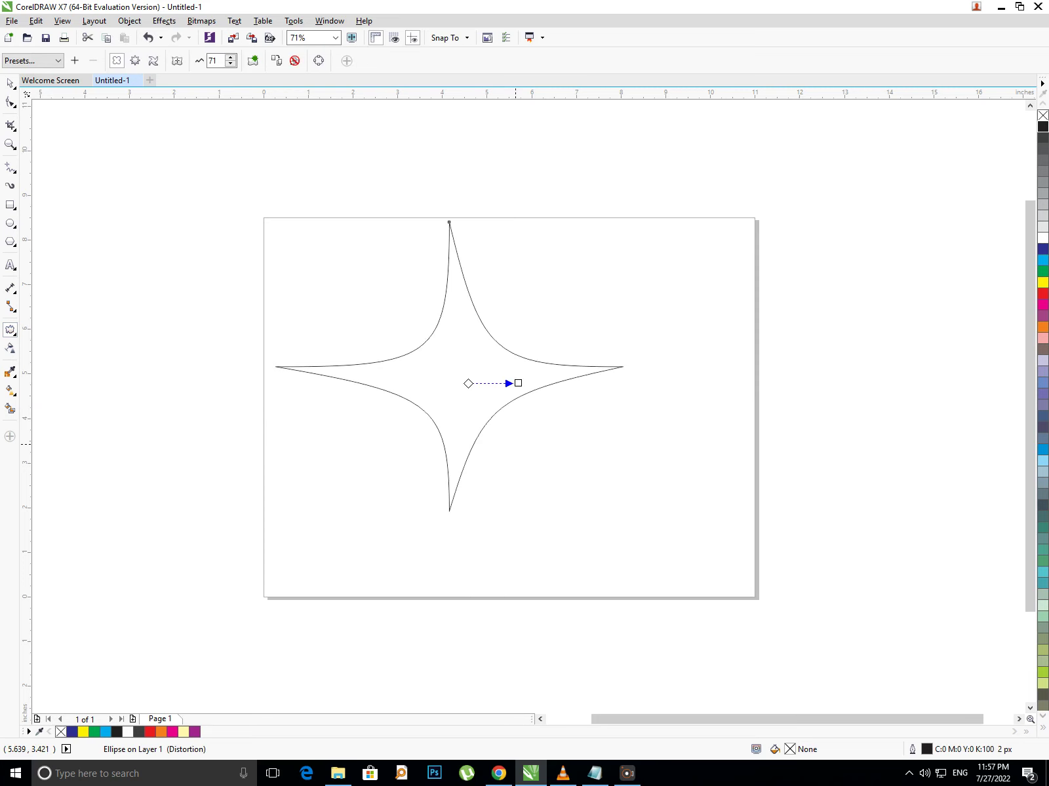
pyautogui.moveTo(468, 383)
pyautogui.mouseDown()
pyautogui.moveTo(438, 381)
pyautogui.moveTo(450, 375)
pyautogui.mouseUp()
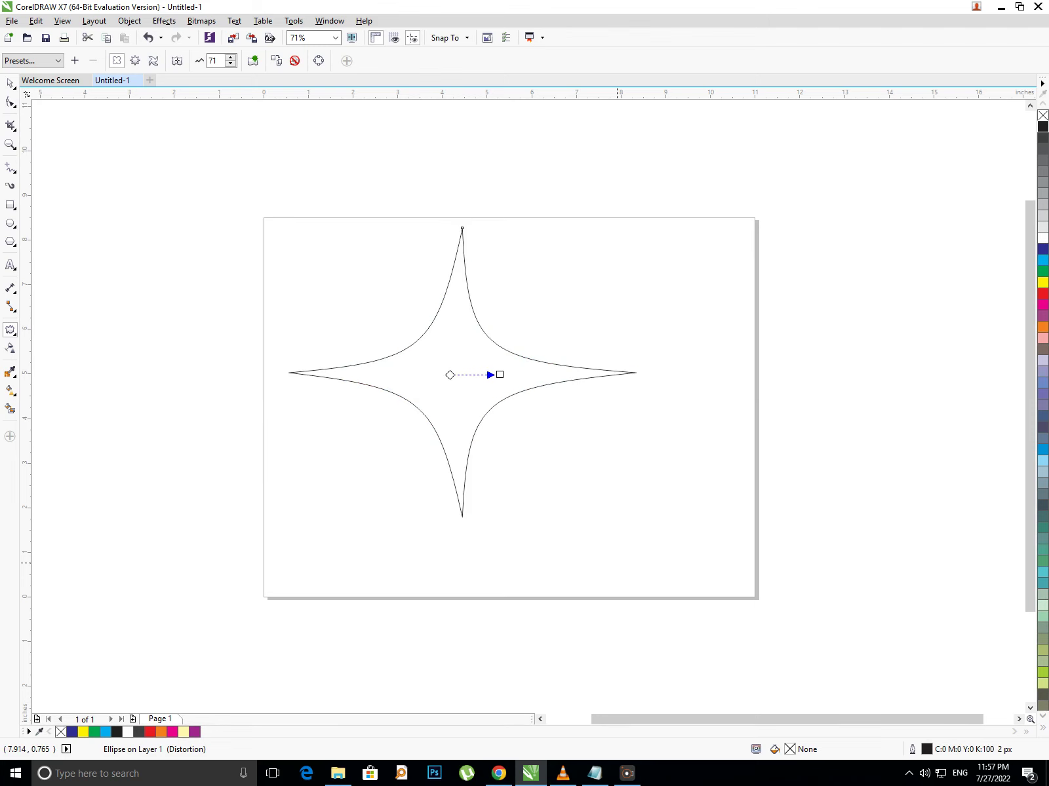
pyautogui.click(1042, 248)
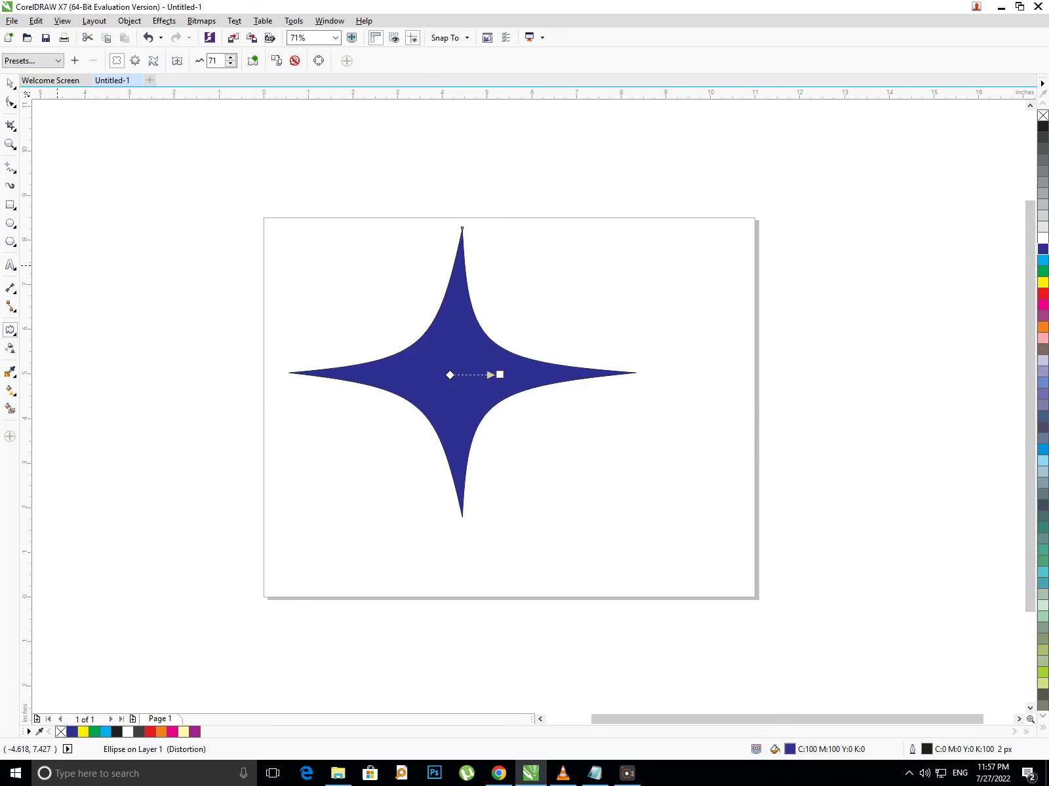
# Switch to Notepad, add the line "this is distort" to the notes, and return to CorelDRAW
pyautogui.click(594, 774)
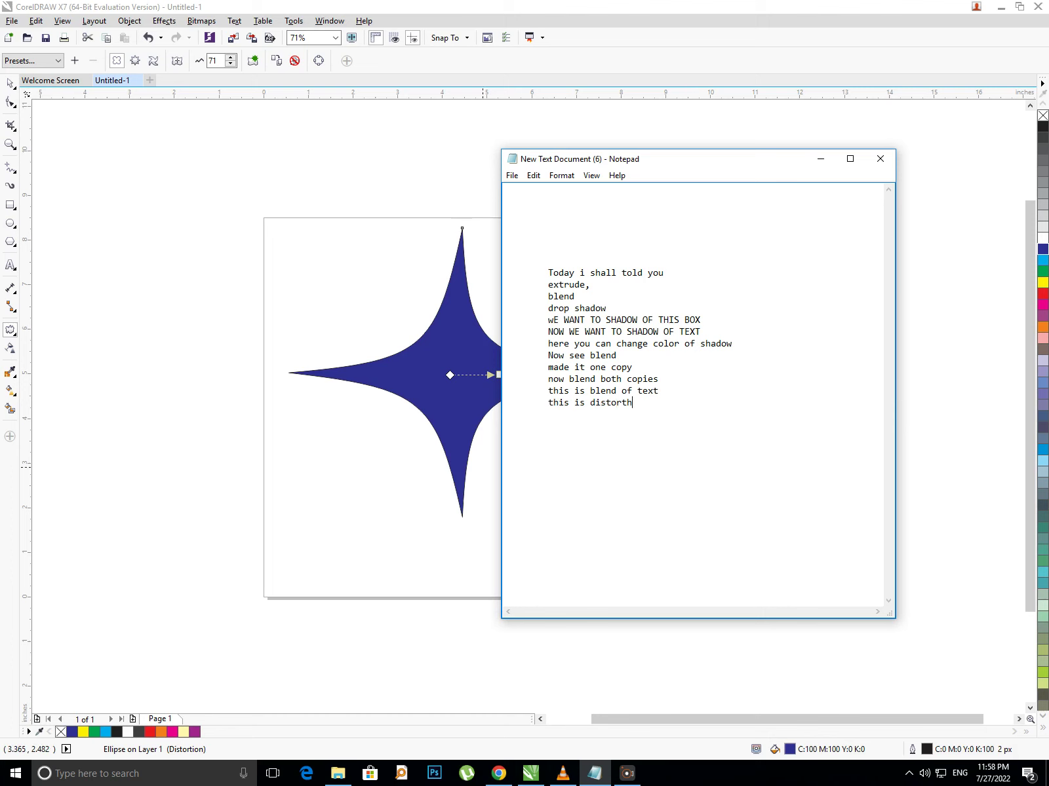
pyautogui.click(820, 159)
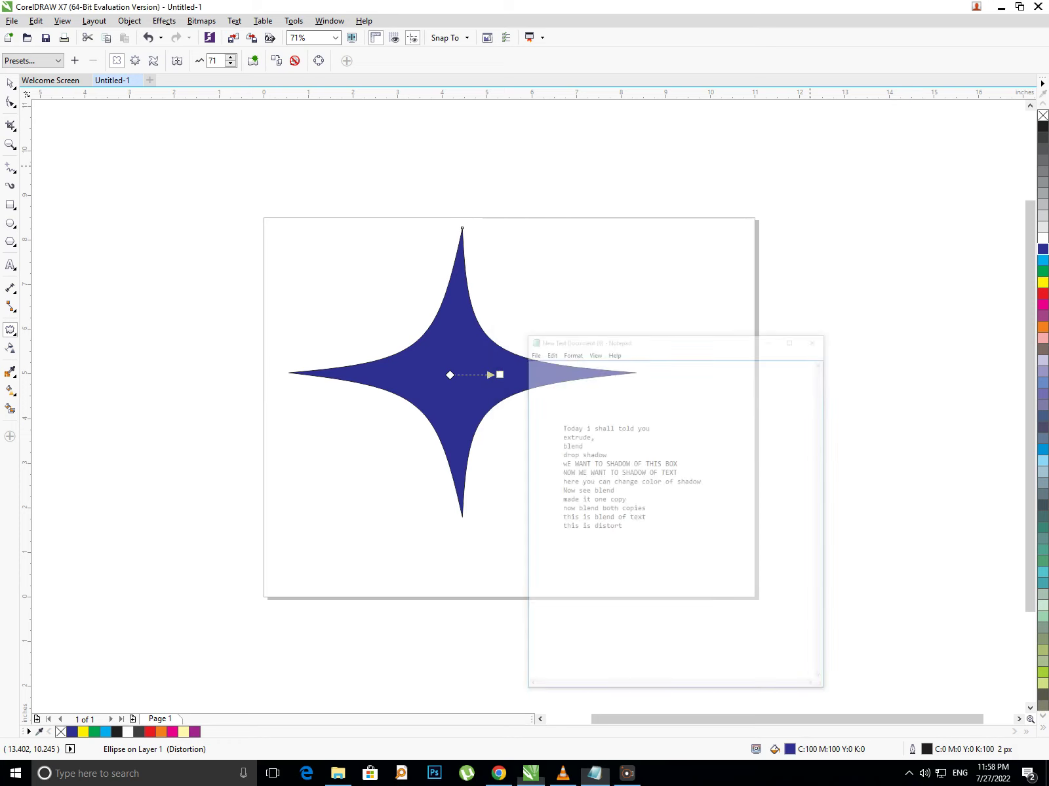
# Delete the blue star and draw a rectangle about 7.4 by 4.4 inches near the page's center
pyautogui.click(10, 204)
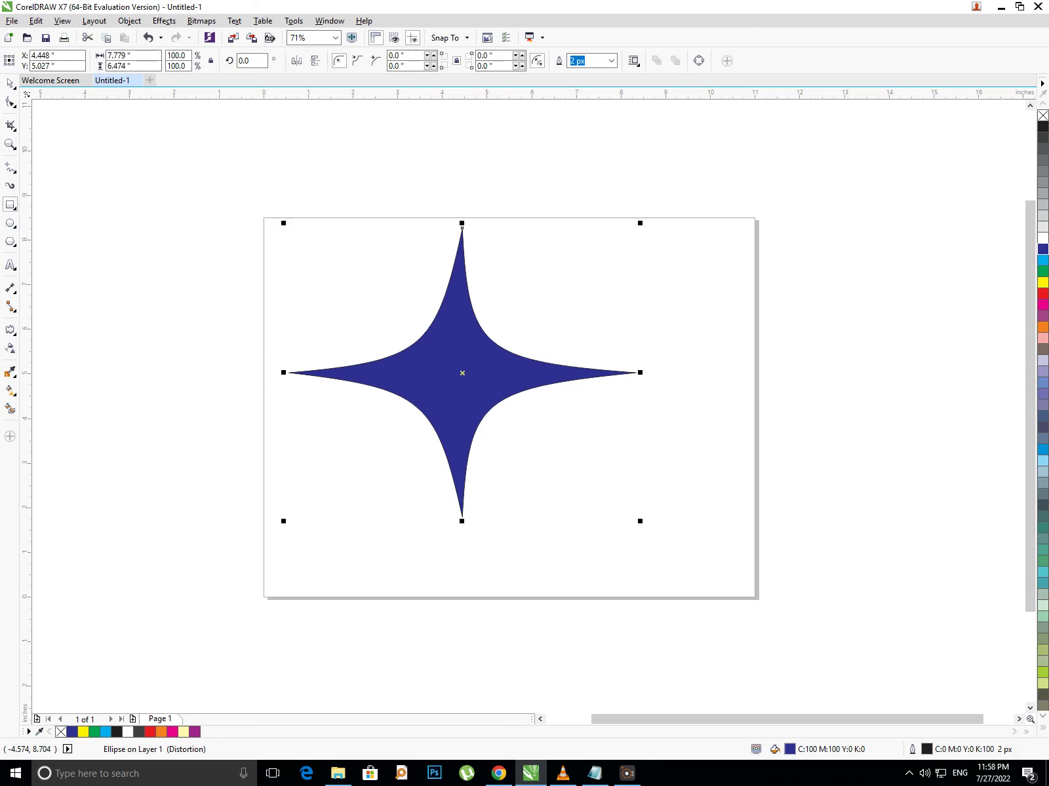
pyautogui.press('Delete')
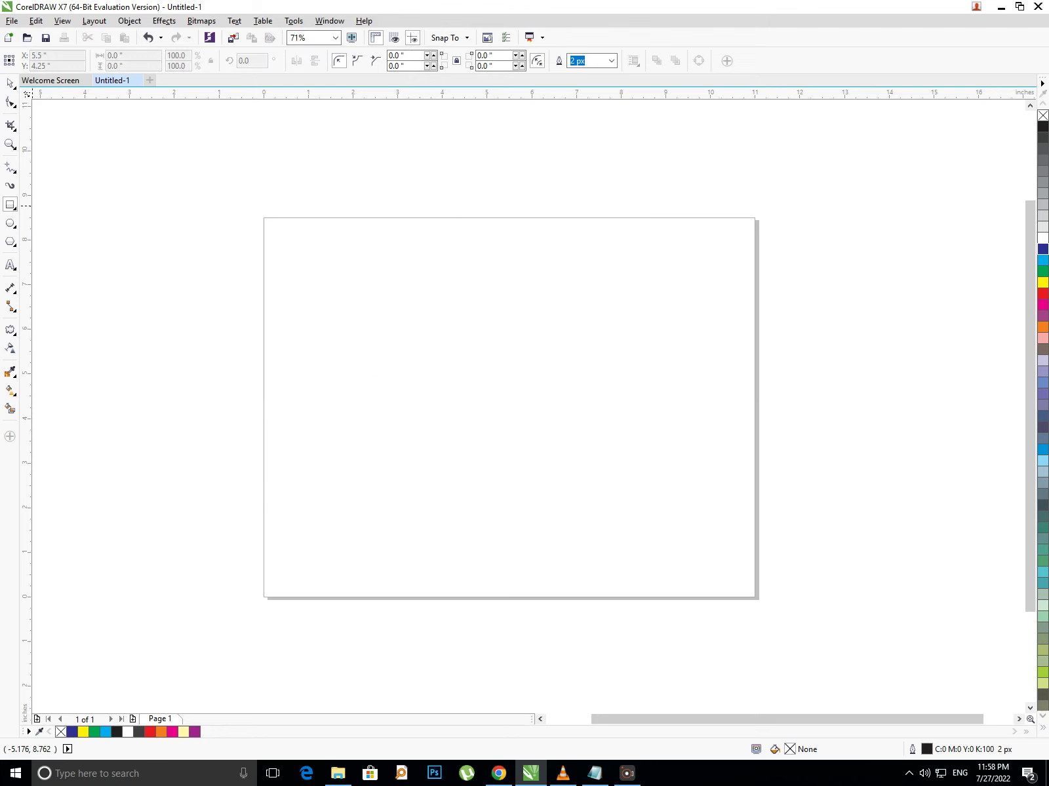
pyautogui.moveTo(320, 284); pyautogui.dragTo(652, 481)
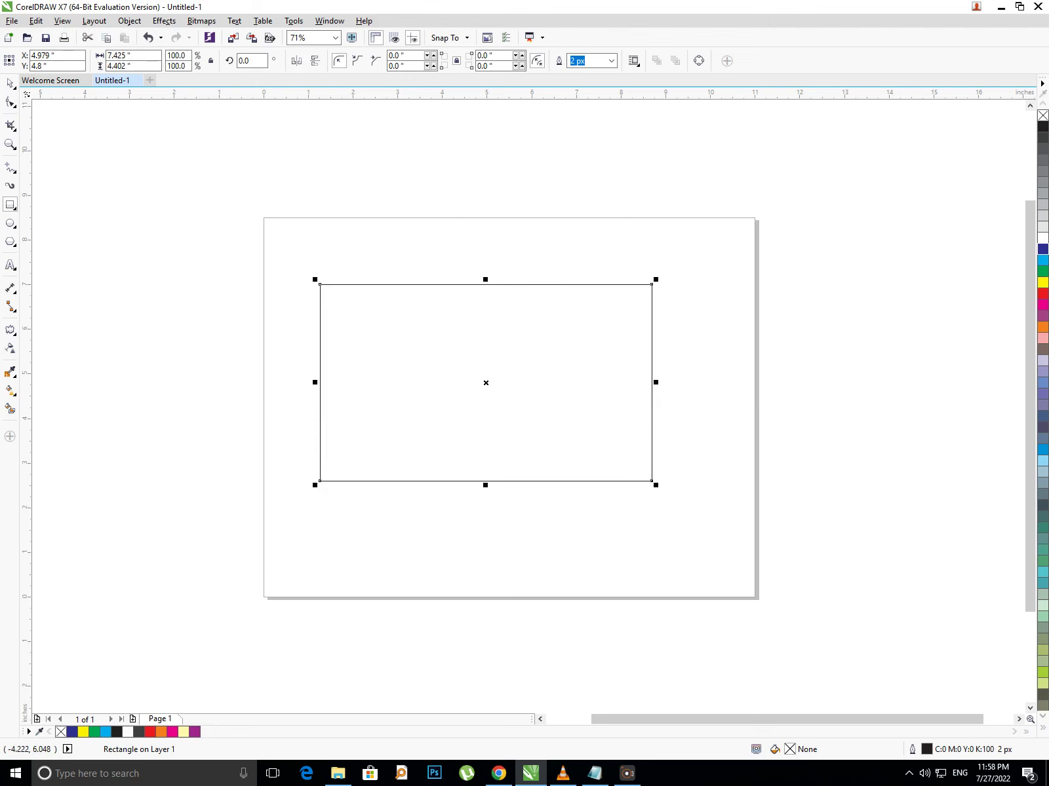
# Apply a push and pull distortion of amplitude about 69 from near the rectangle's center, undoing a first attempt from its corner
pyautogui.click(10, 329)
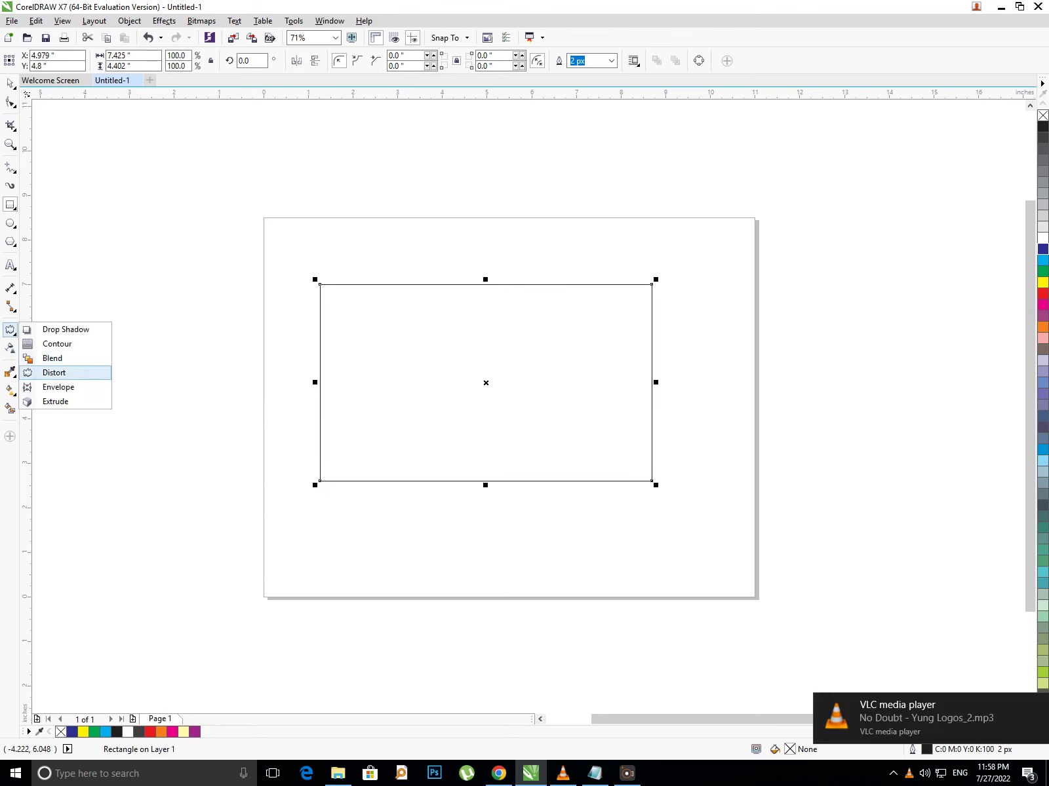
pyautogui.click(54, 372)
pyautogui.moveTo(334, 310); pyautogui.dragTo(374, 316)
pyautogui.hotkey('ctrl', 'z')
pyautogui.moveTo(436, 372); pyautogui.dragTo(484, 371)
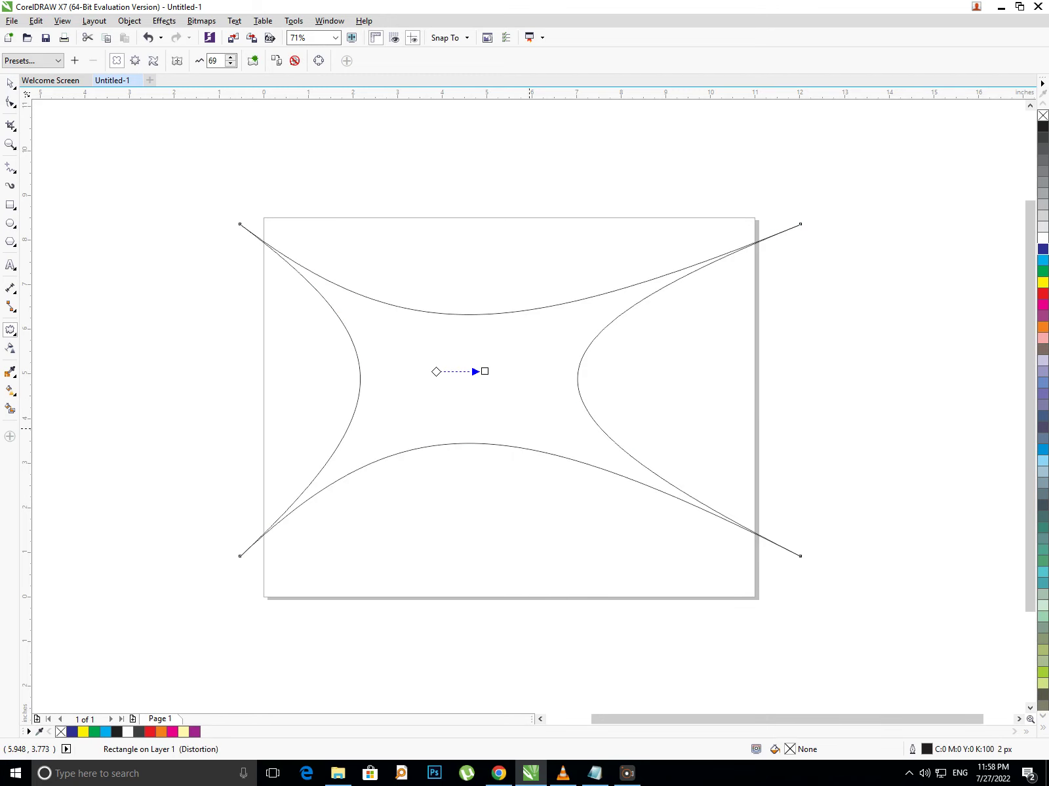
# Try push and pull distortions of the rectangle with amplitudes of about 23 and 58, and one in the opposite direction, undoing each
pyautogui.hotkey('ctrl', 'z')
pyautogui.moveTo(483, 375); pyautogui.dragTo(499, 374)
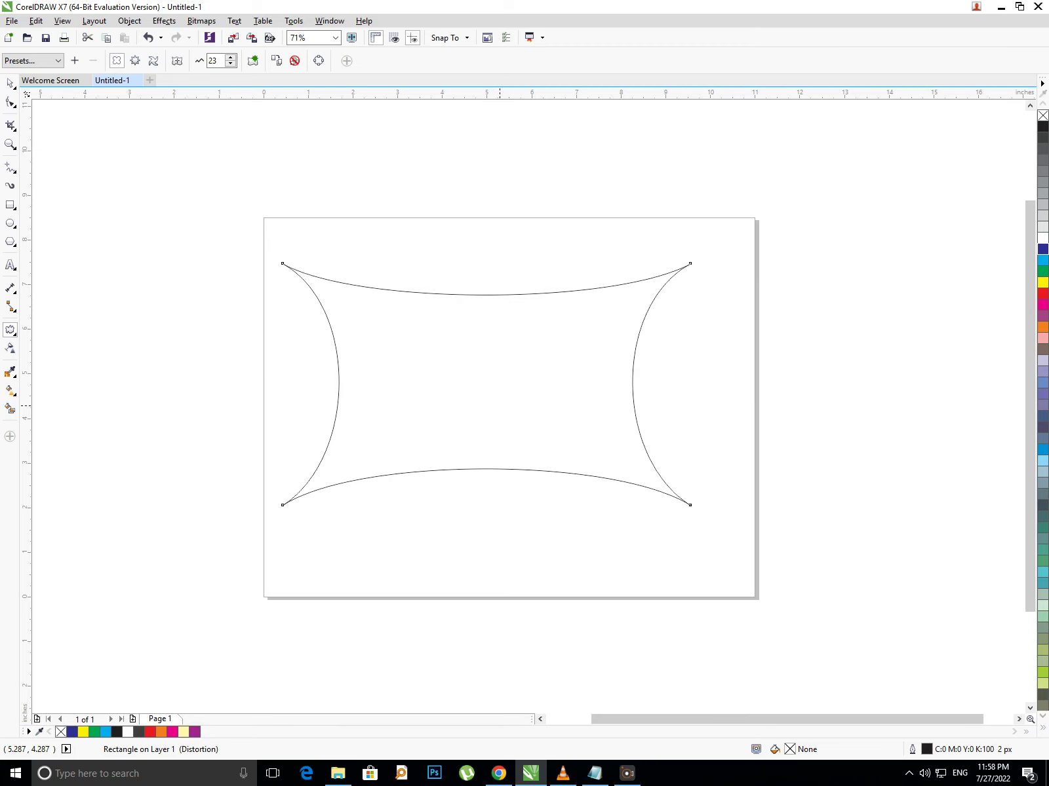
pyautogui.hotkey('ctrl', 'z')
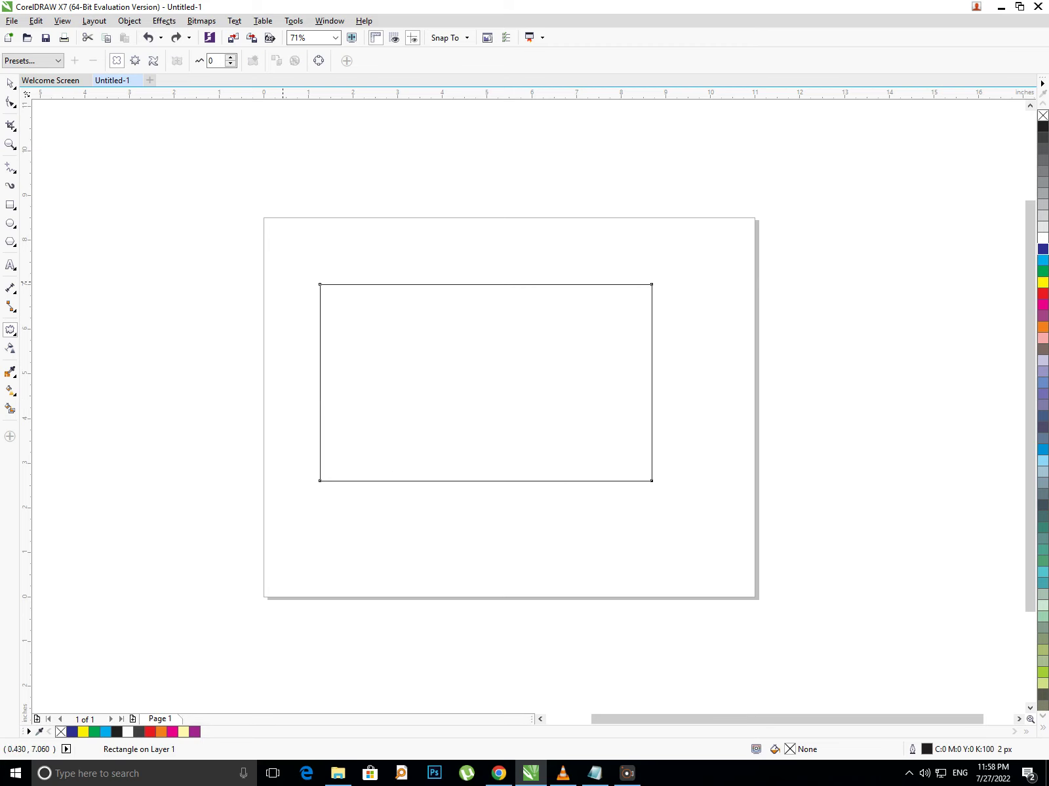
pyautogui.moveTo(356, 347); pyautogui.dragTo(396, 346)
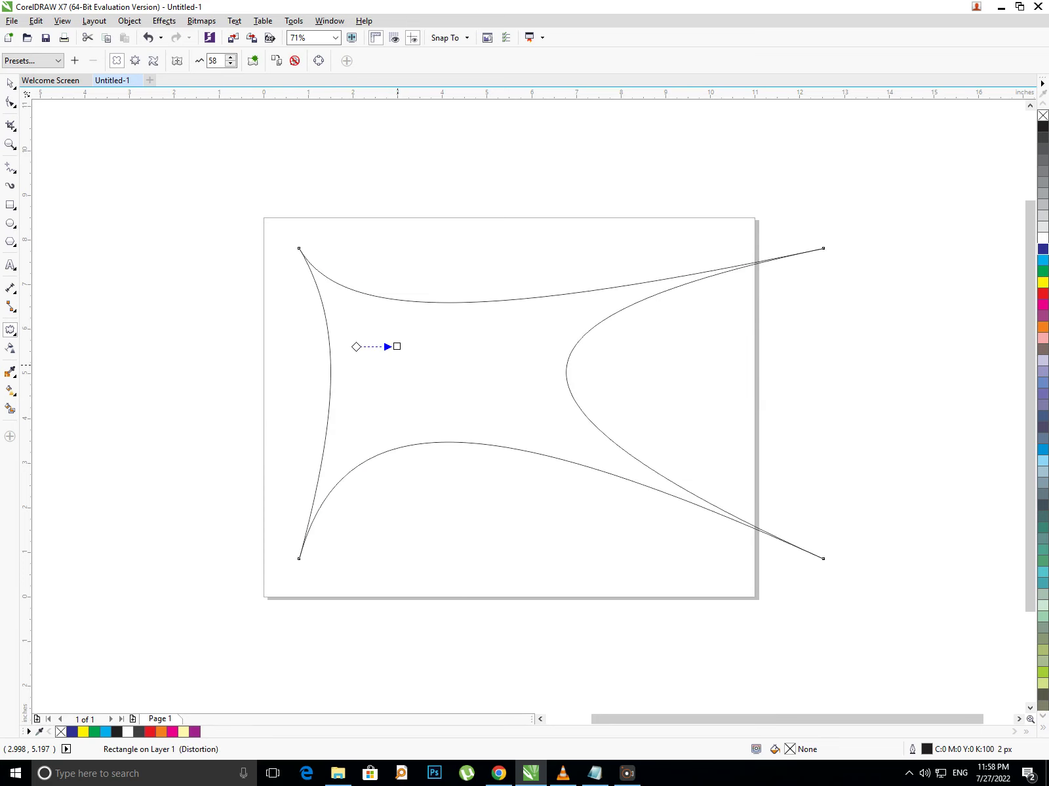
pyautogui.hotkey('ctrl', 'z')
pyautogui.moveTo(487, 387); pyautogui.dragTo(455, 387)
pyautogui.click(449, 571)
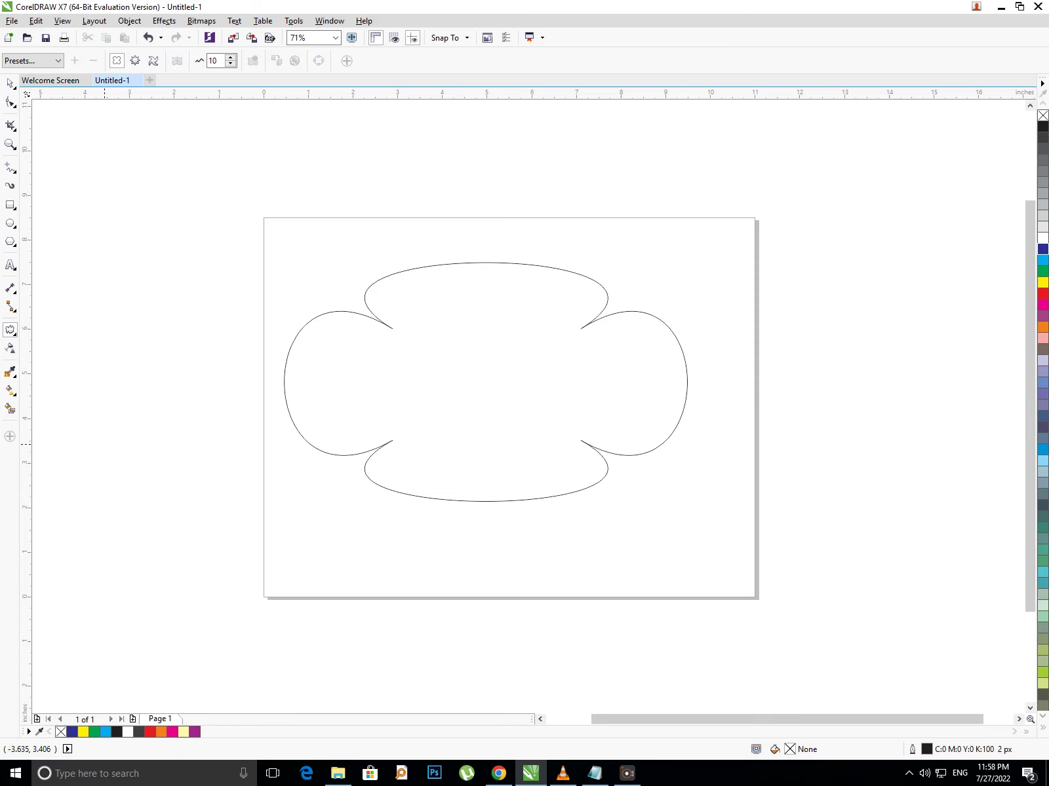
pyautogui.hotkey('ctrl', 'z')
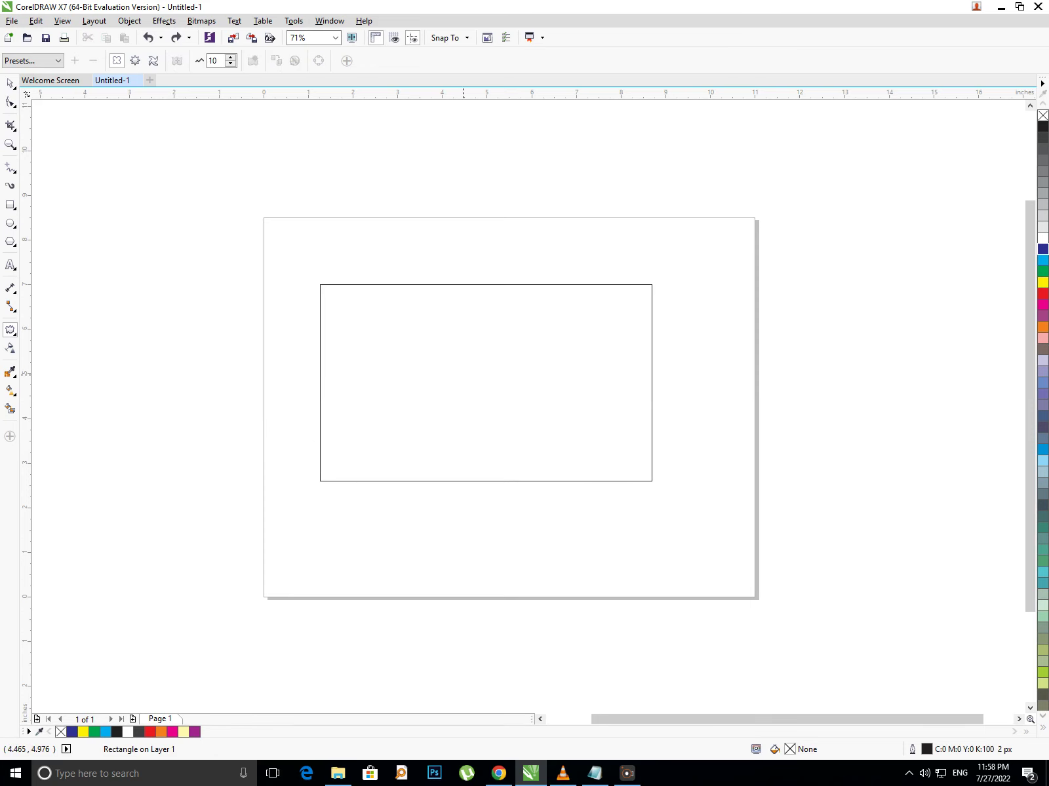
# Apply a push and pull distortion of amplitude about 31 from near the rectangle's center, and delete the distorted rectangle
pyautogui.click(475, 404)
pyautogui.moveTo(476, 369); pyautogui.dragTo(500, 368)
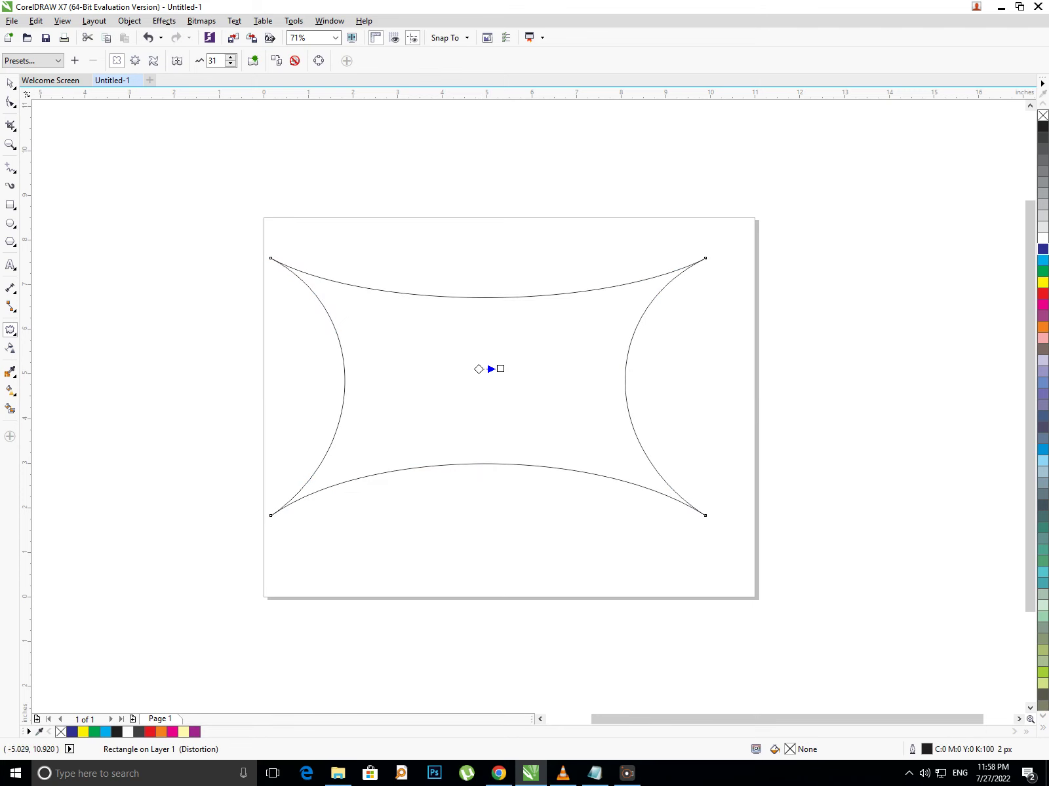
pyautogui.click(10, 83)
pyautogui.moveTo(52, 156); pyautogui.dragTo(918, 647)
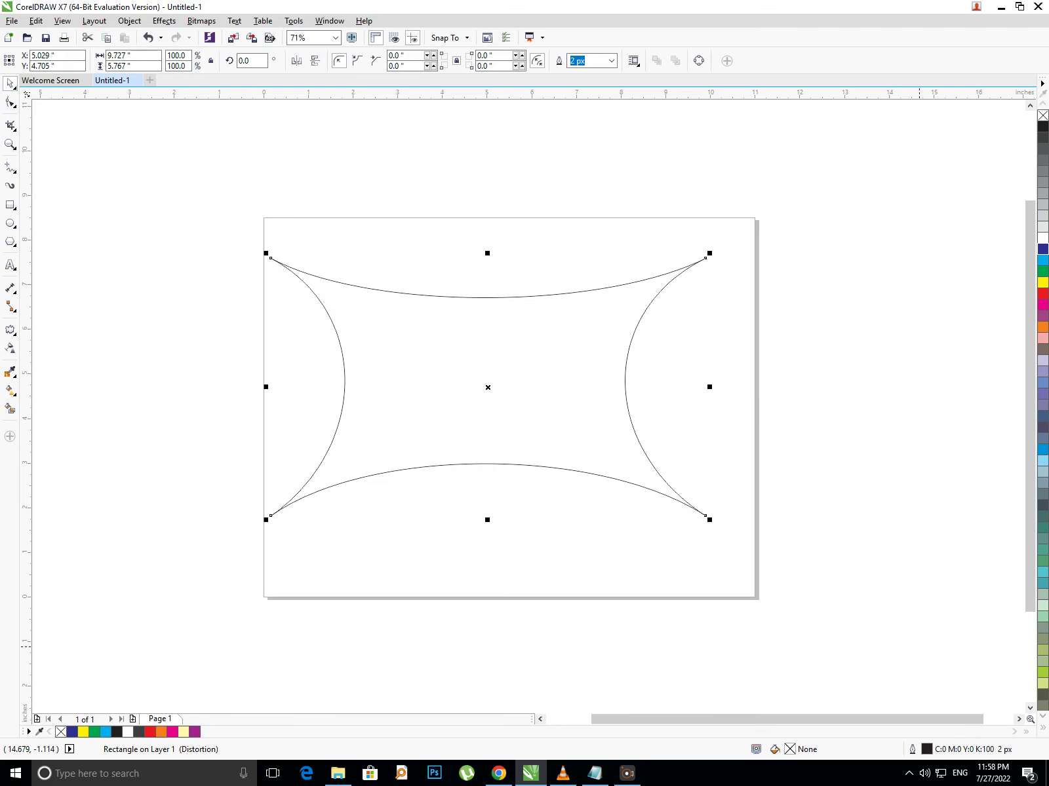
pyautogui.press('Delete')
# Add the artistic text "Corel Draw" in Arial, enlarge it to about 9.6 inches wide, and place it across the page's upper half
pyautogui.press('F8')
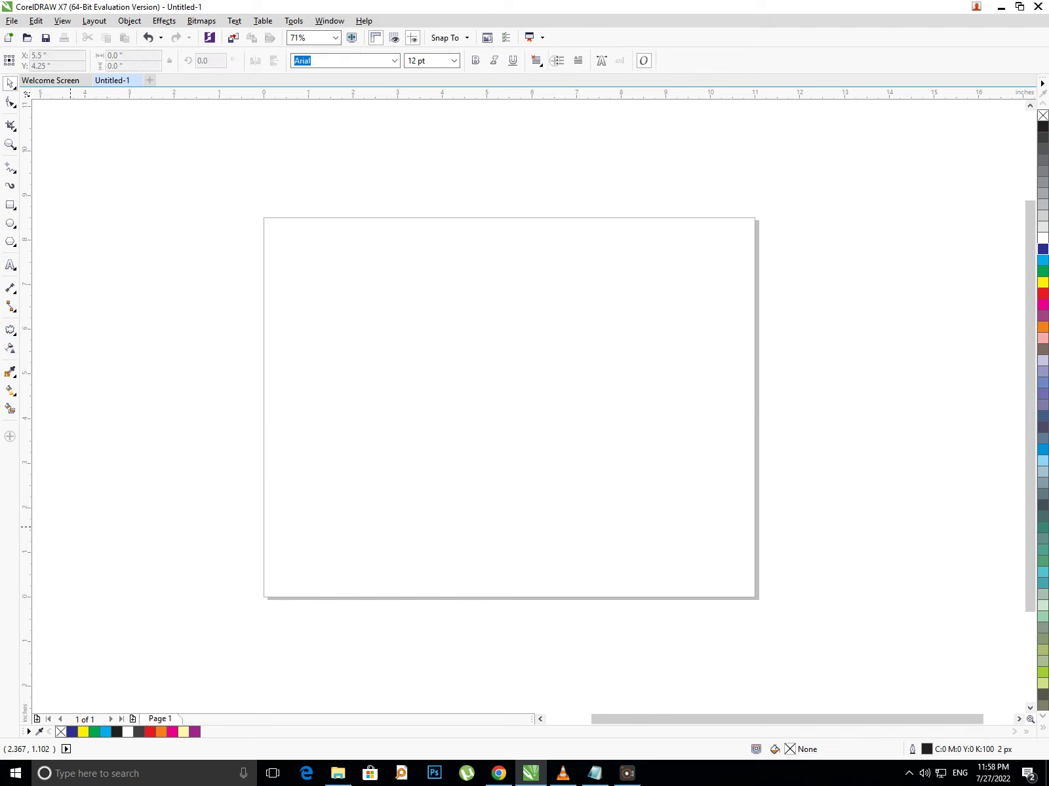
pyautogui.click(378, 344)
pyautogui.write('Corel Draw')
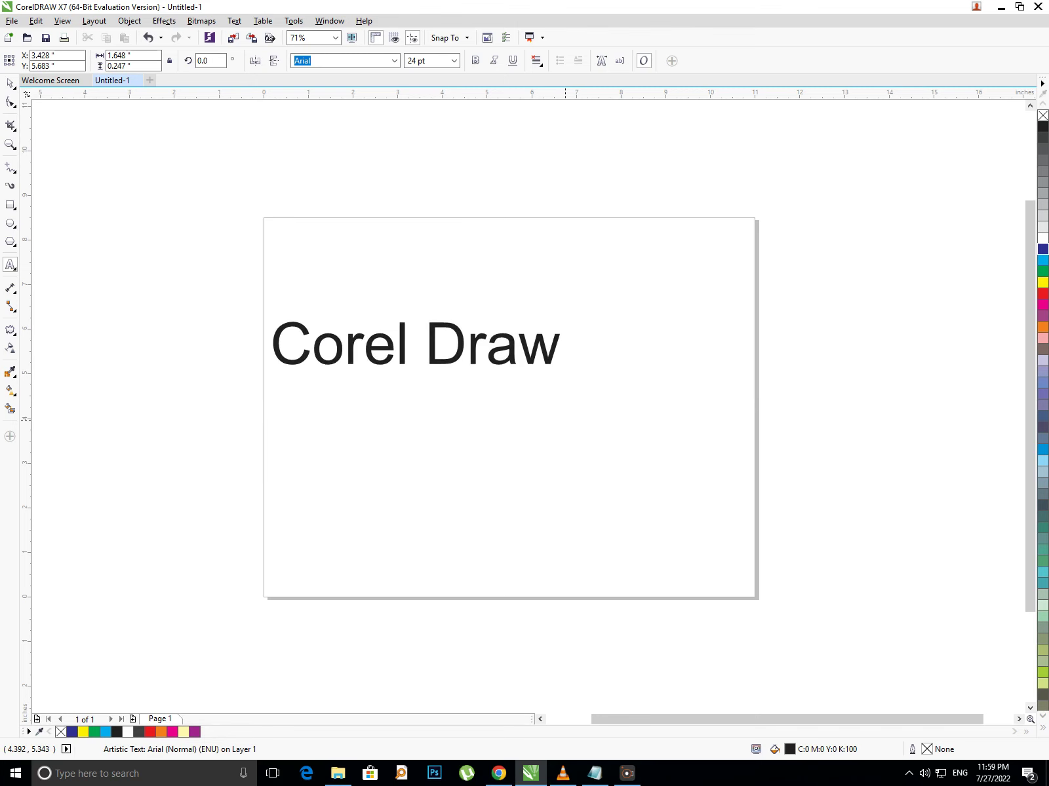
pyautogui.moveTo(589, 448); pyautogui.dragTo(634, 521)
pyautogui.hotkey('ctrl', 'space')
pyautogui.moveTo(451, 369); pyautogui.dragTo(543, 375)
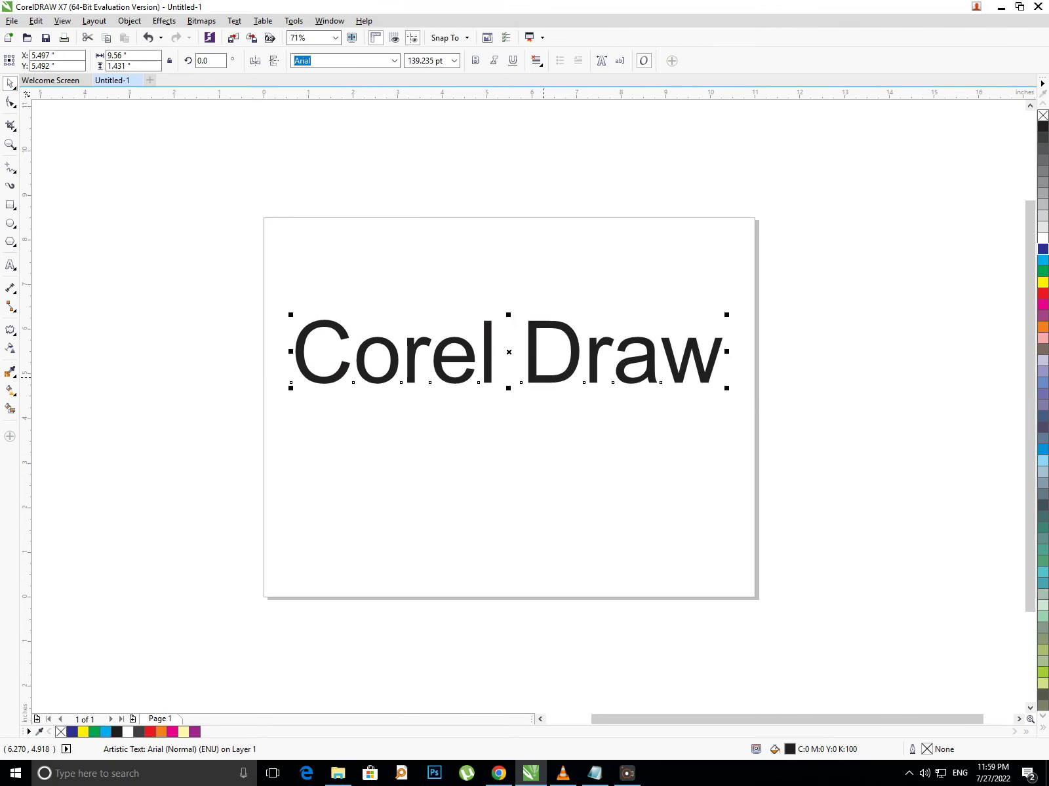
# Give the text a black 20 px outline with round corners, placed behind the fill and scaling with the object
pyautogui.press('F12')
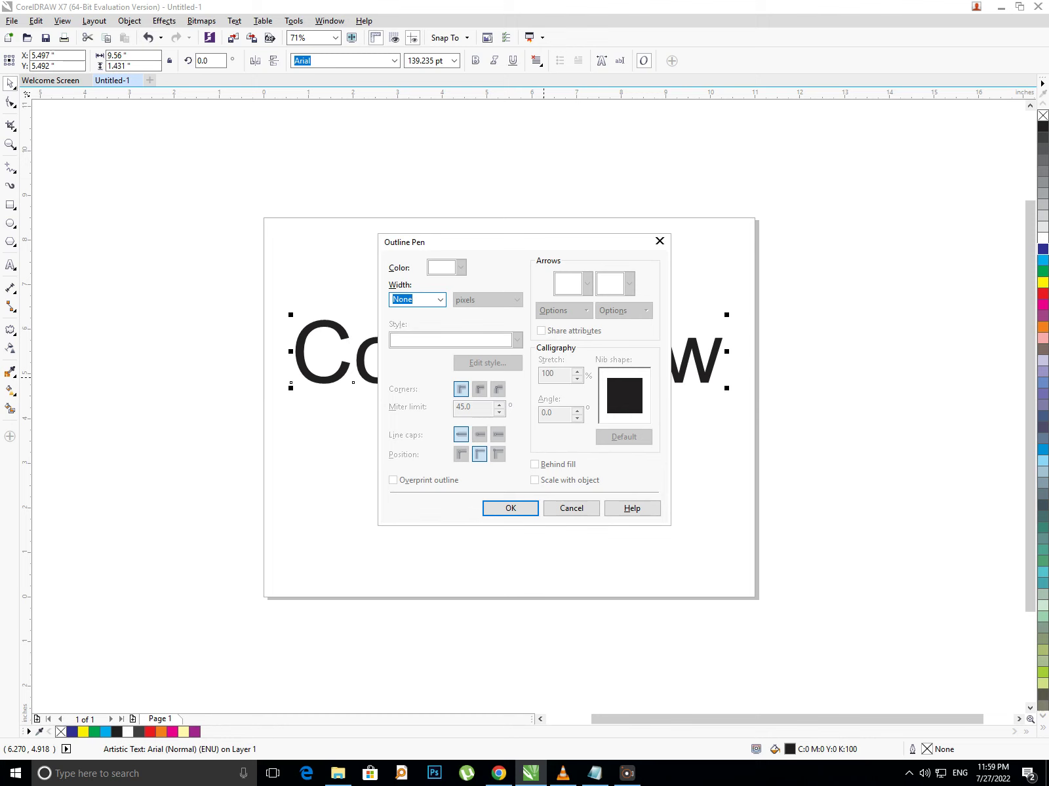
pyautogui.click(440, 300)
pyautogui.click(417, 411)
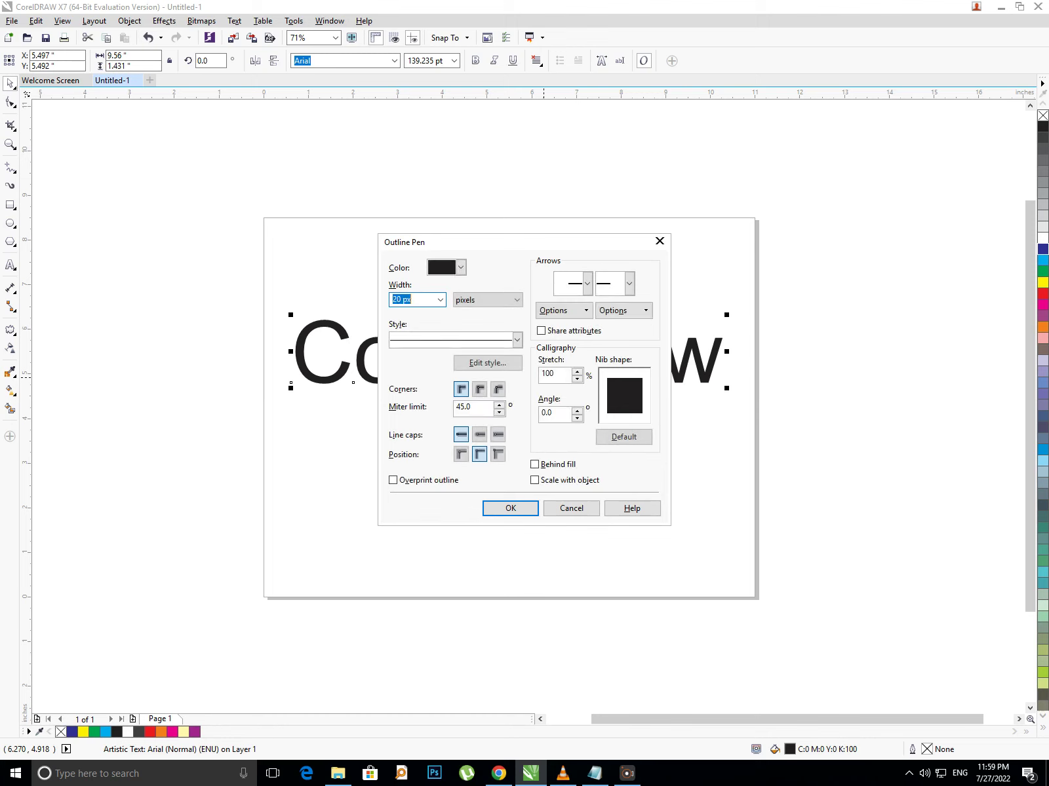
pyautogui.click(535, 464)
pyautogui.click(535, 480)
pyautogui.click(479, 388)
pyautogui.press('Return')
pyautogui.press('Escape')
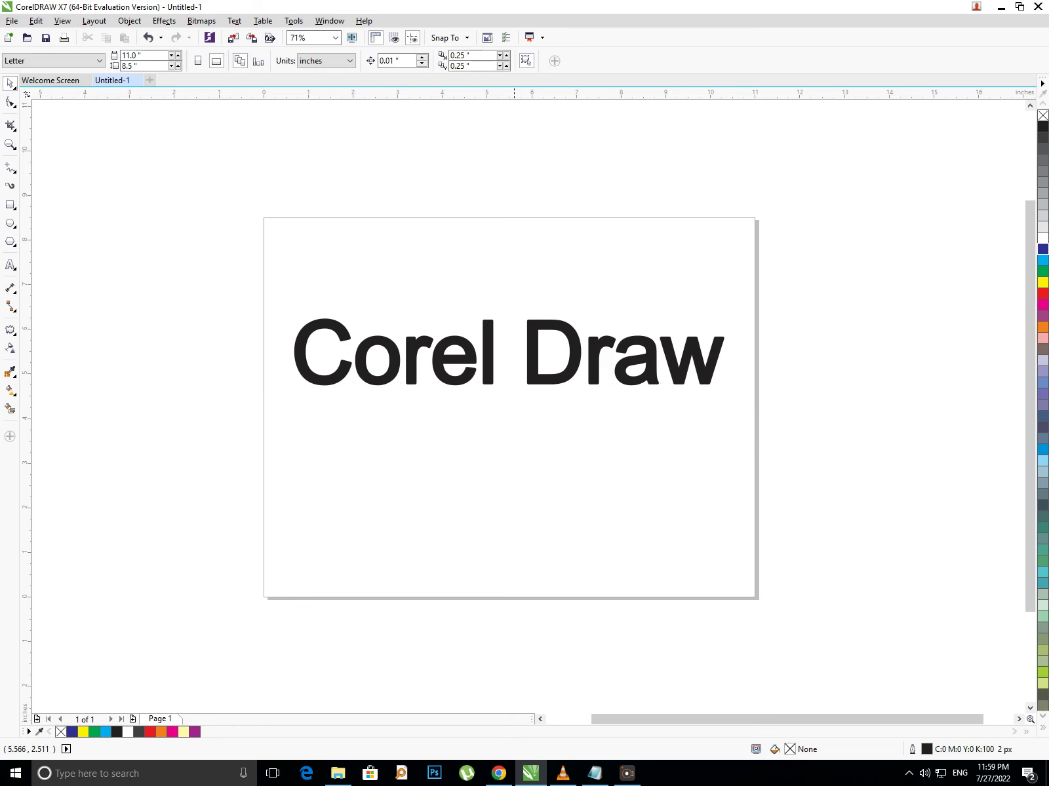
# Apply a push and pull distortion of amplitude about -3 to the Corel Draw text, starting from the letter l
pyautogui.click(544, 386)
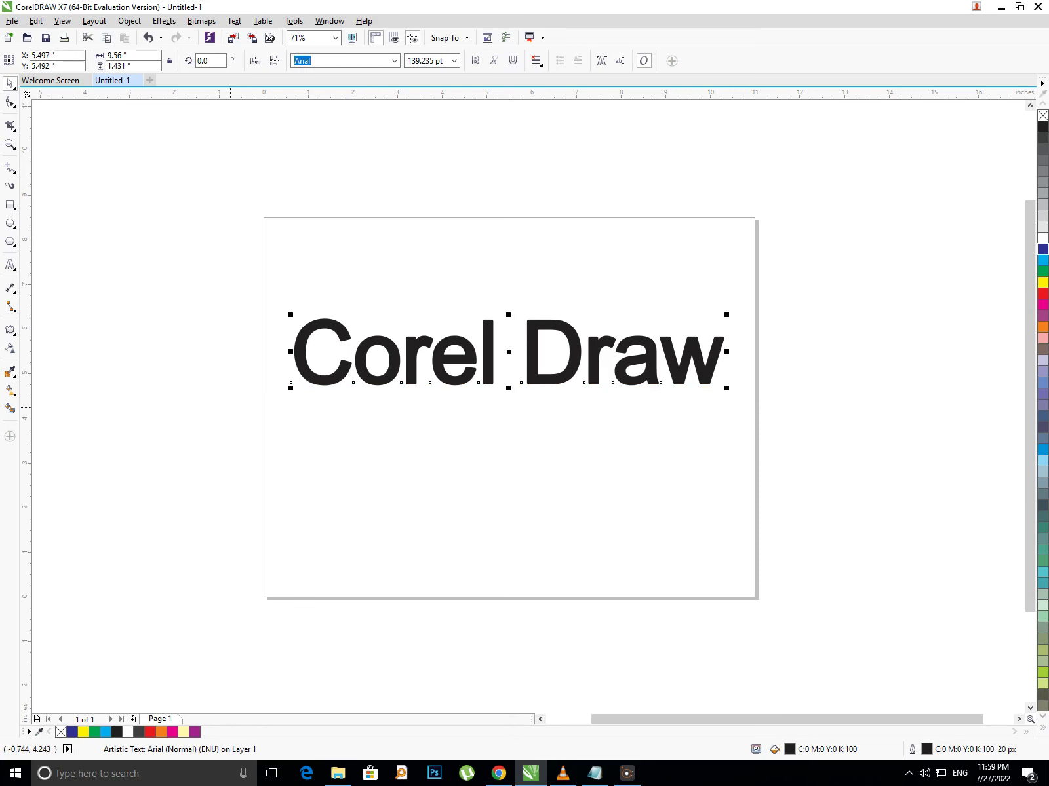
pyautogui.click(10, 330)
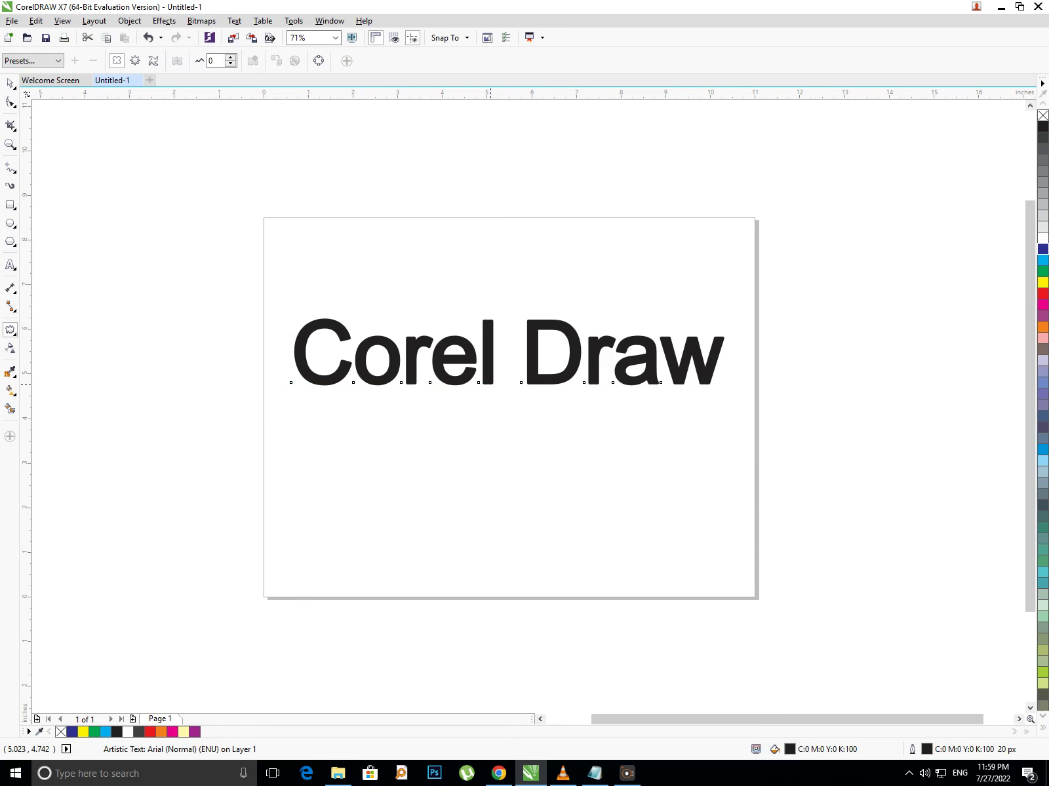
pyautogui.moveTo(488, 378); pyautogui.dragTo(485, 379)
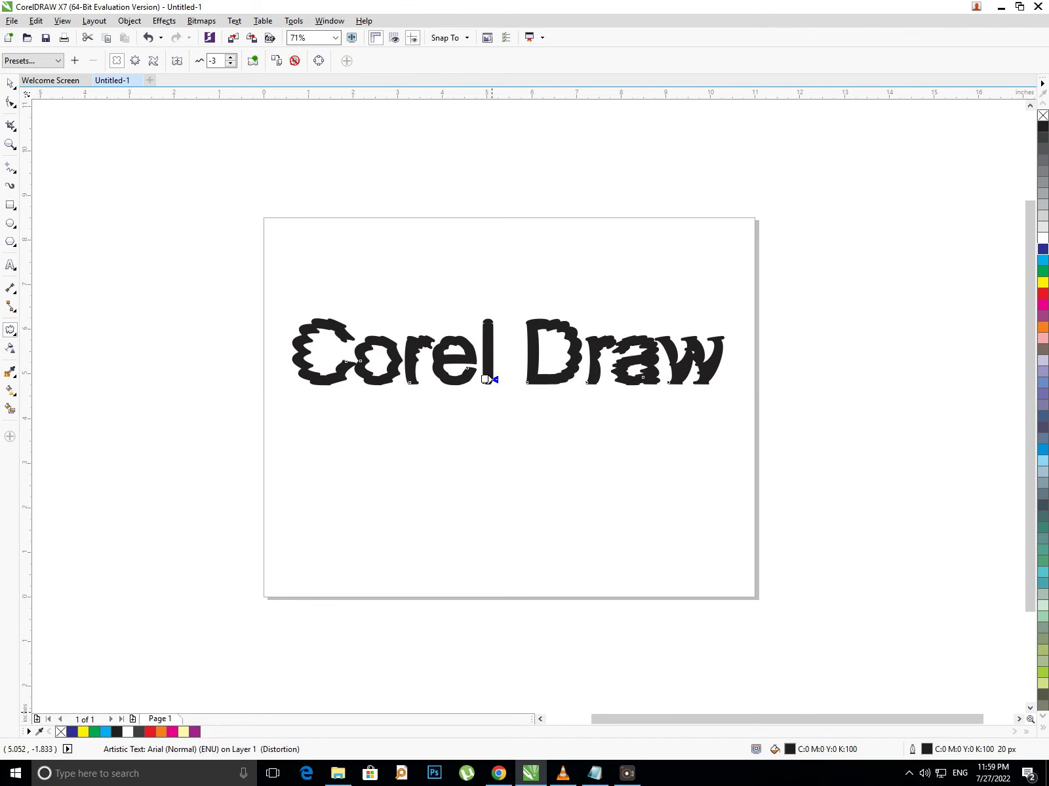
# Switch to Notepad, add the line "this is distort effect on text" to the notes, and return to CorelDRAW
pyautogui.click(594, 774)
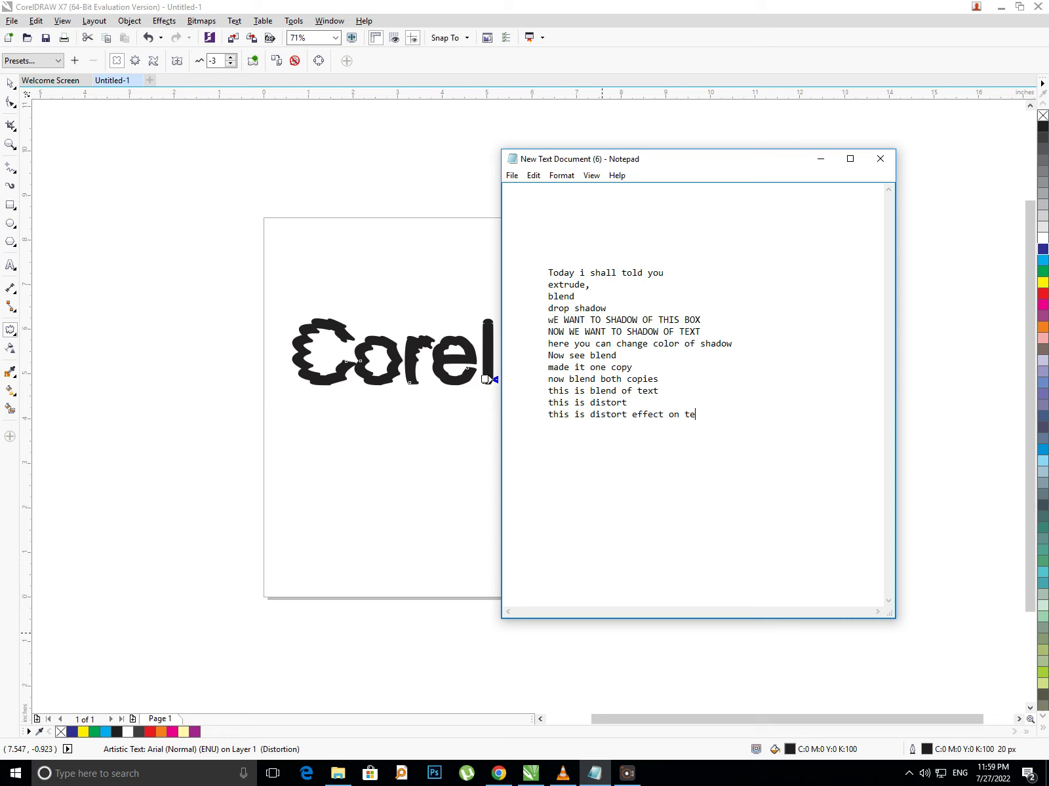
pyautogui.click(820, 159)
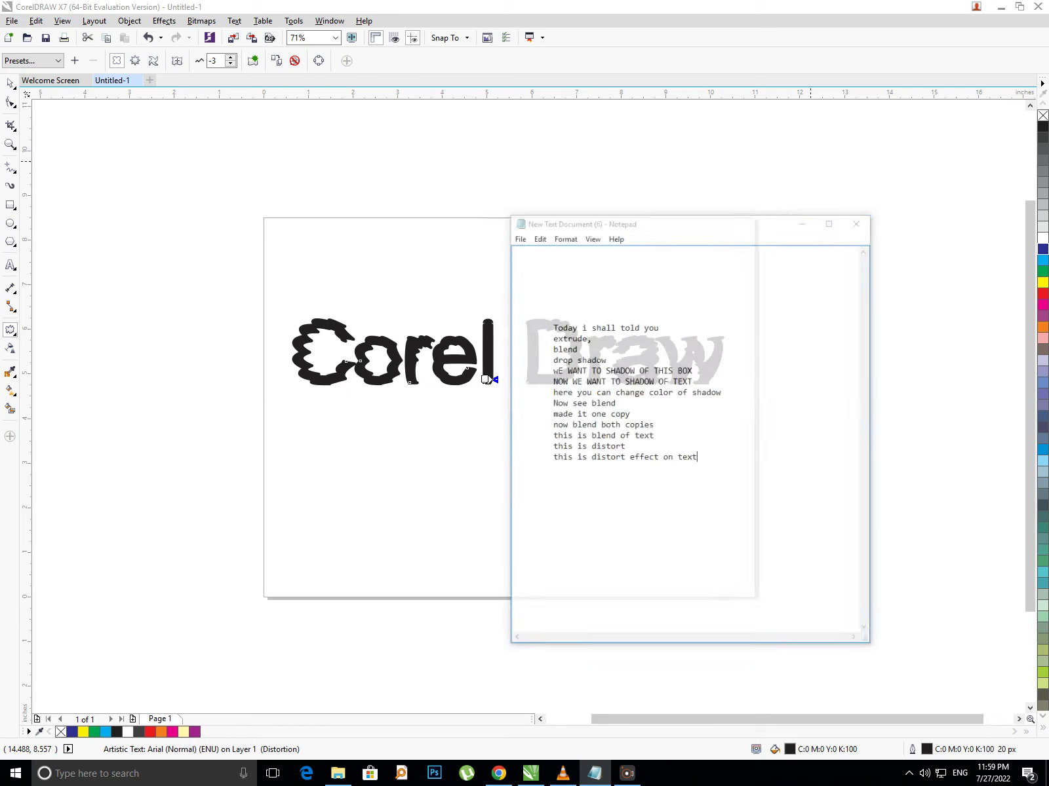
# Distort the text further with an amplitude of about 3, and color its outline yellow
pyautogui.moveTo(485, 379); pyautogui.dragTo(488, 380)
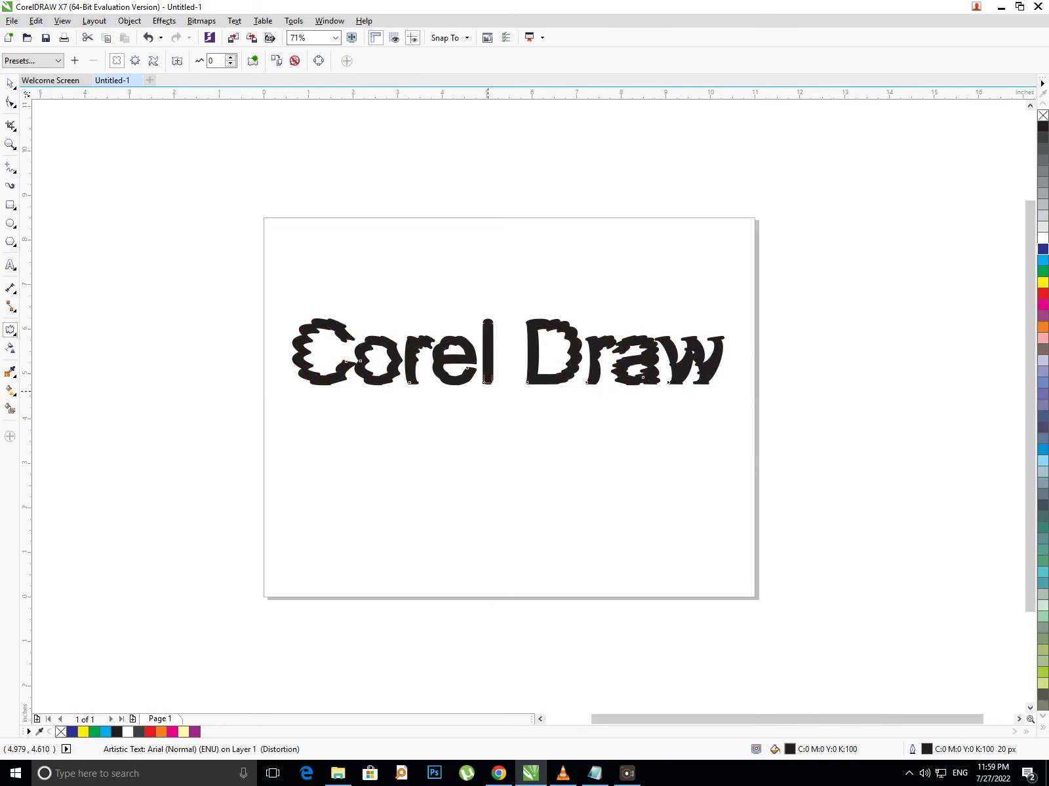
pyautogui.moveTo(487, 389); pyautogui.dragTo(489, 393)
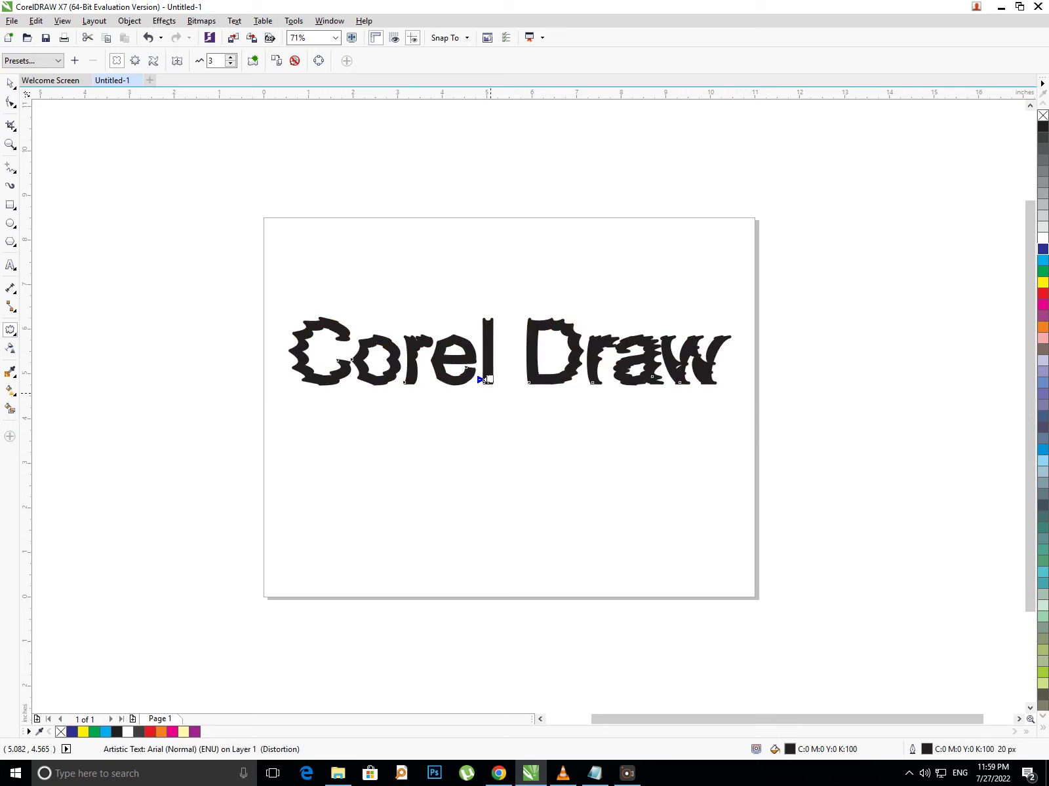
pyautogui.rightClick(1042, 293)
pyautogui.rightClick(1042, 283)
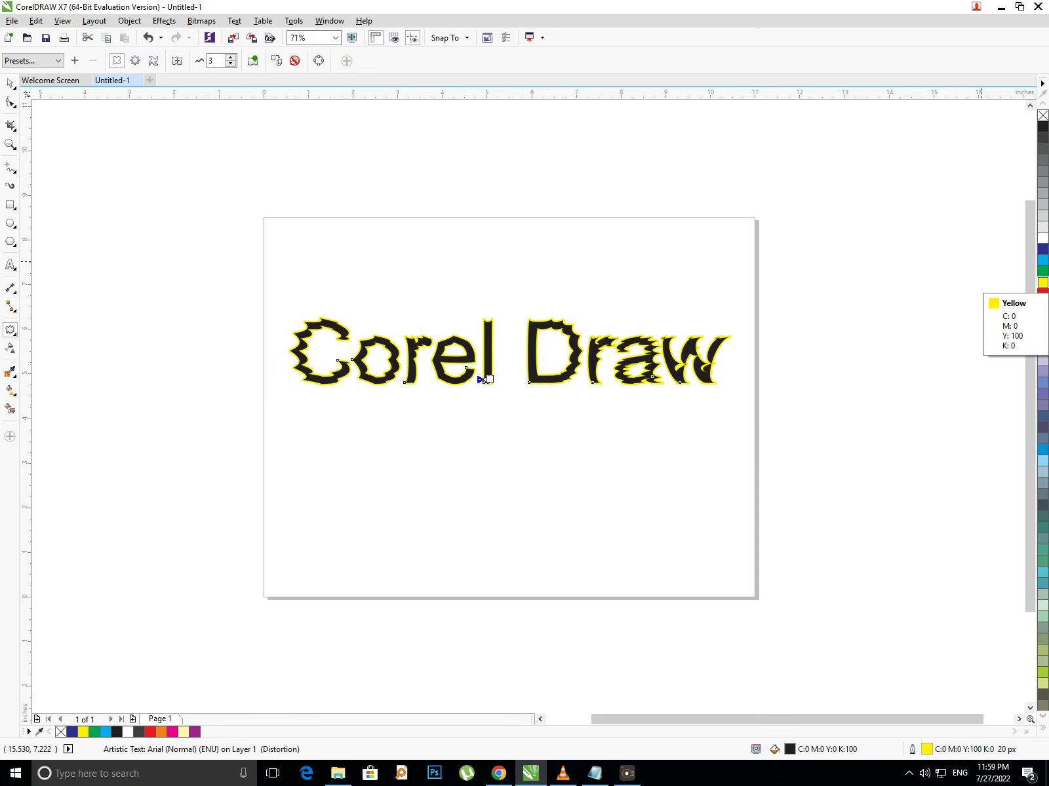
# Set the distorted text's outline width to 50 px
pyautogui.press('F12')
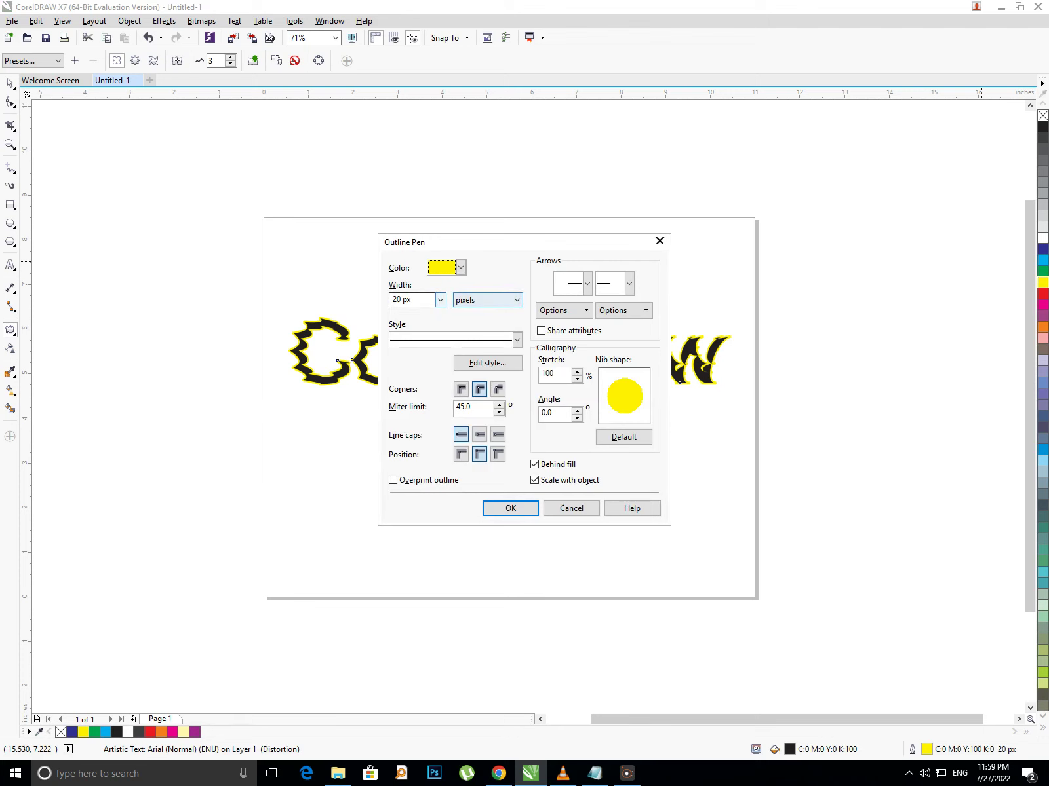
pyautogui.click(440, 299)
pyautogui.click(413, 420)
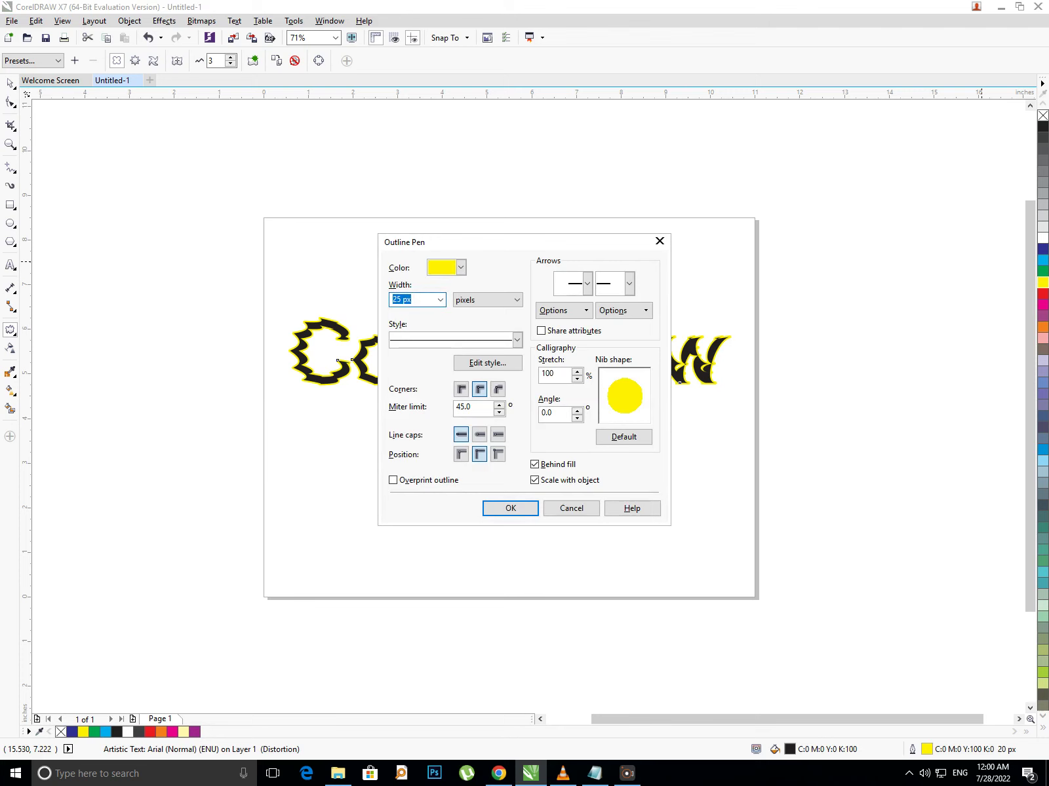
pyautogui.press('Return')
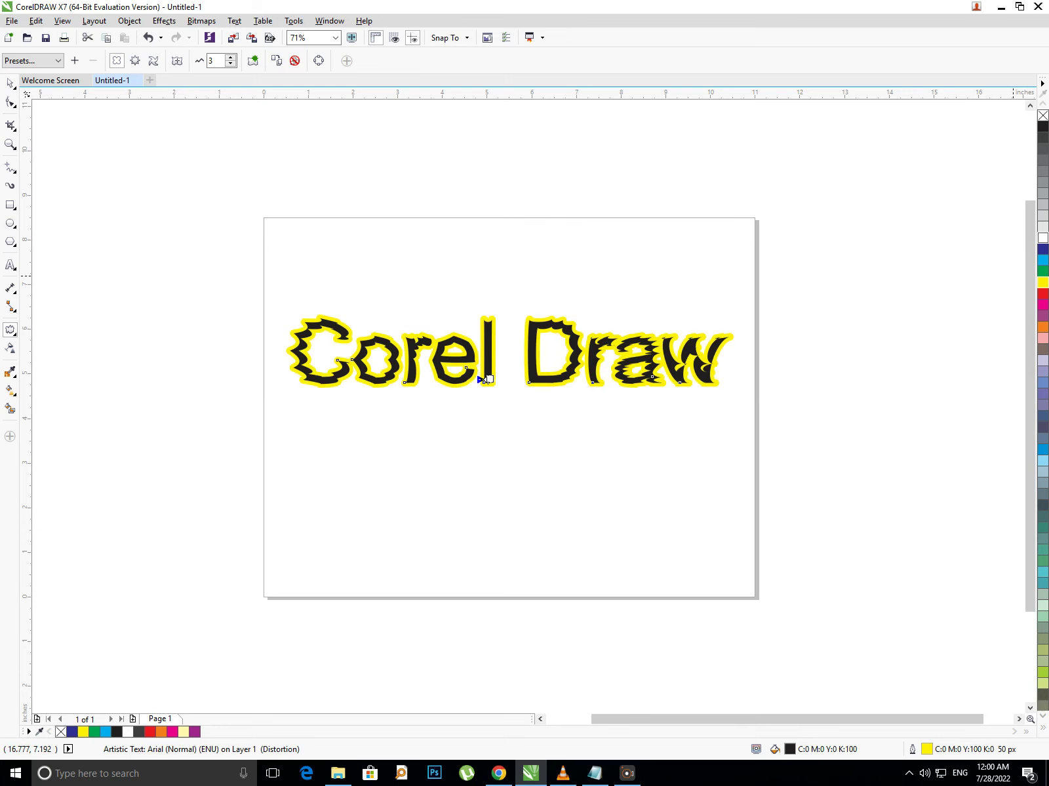
# Try white, black and yellow outlines on the text, settle on a green outline, and fill the letters white
pyautogui.rightClick(1042, 238)
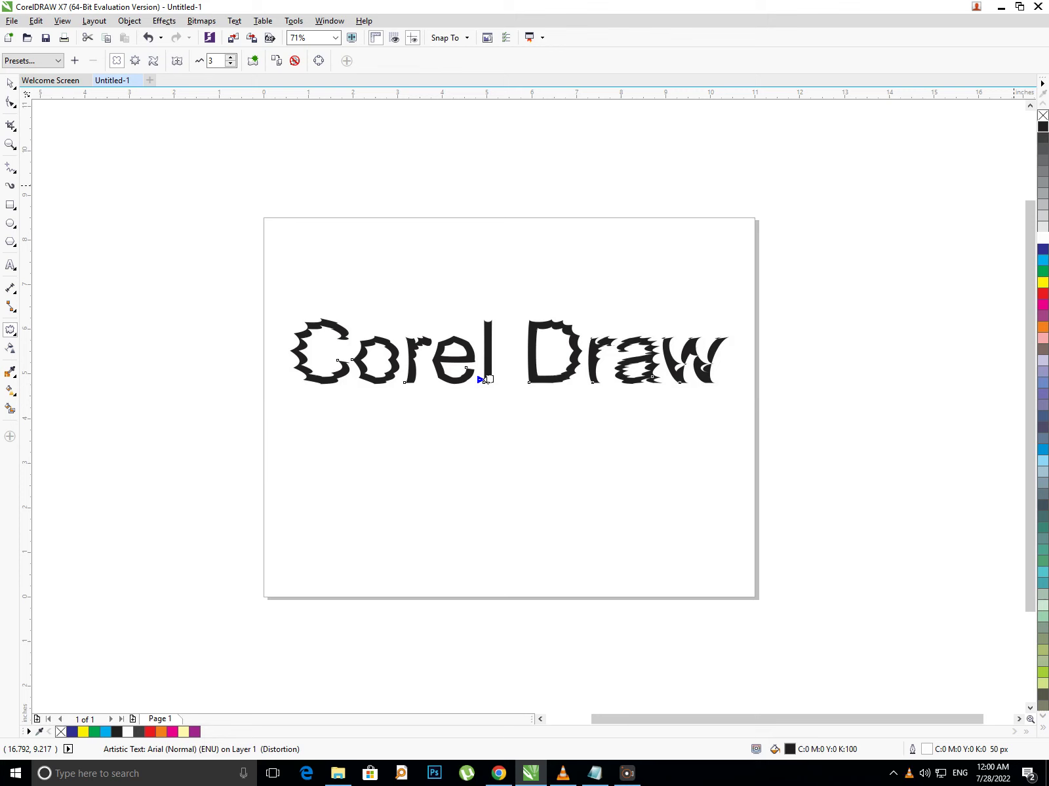
pyautogui.rightClick(1042, 126)
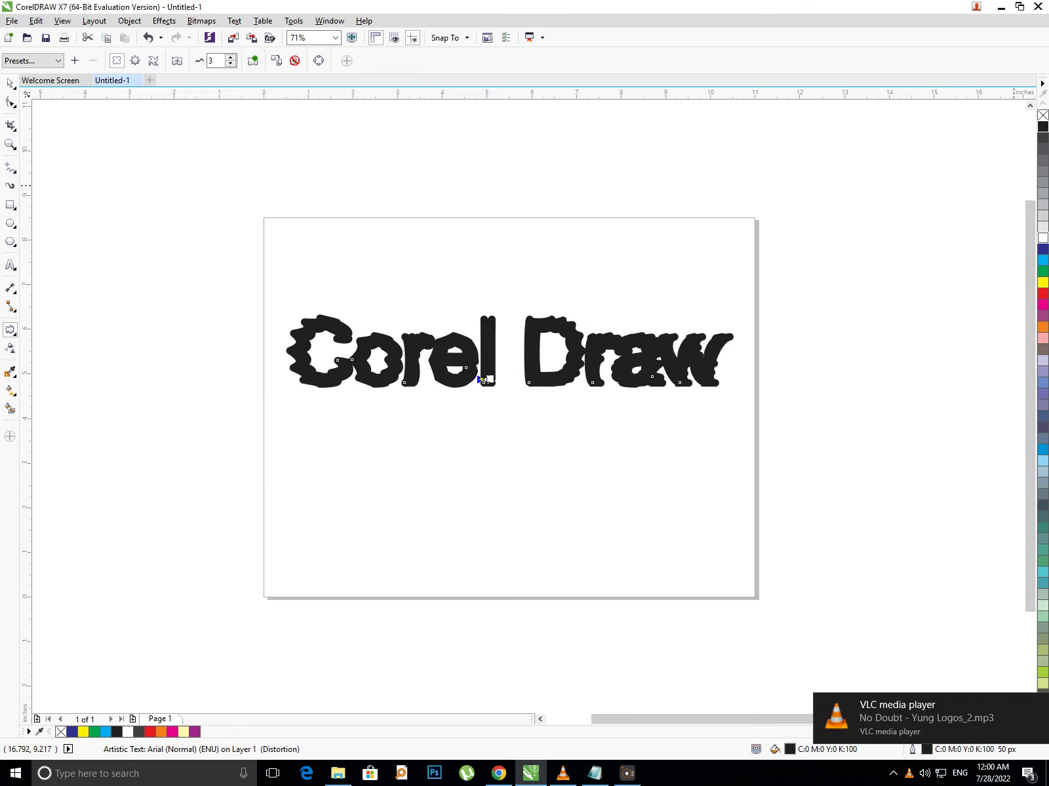
pyautogui.rightClick(1042, 283)
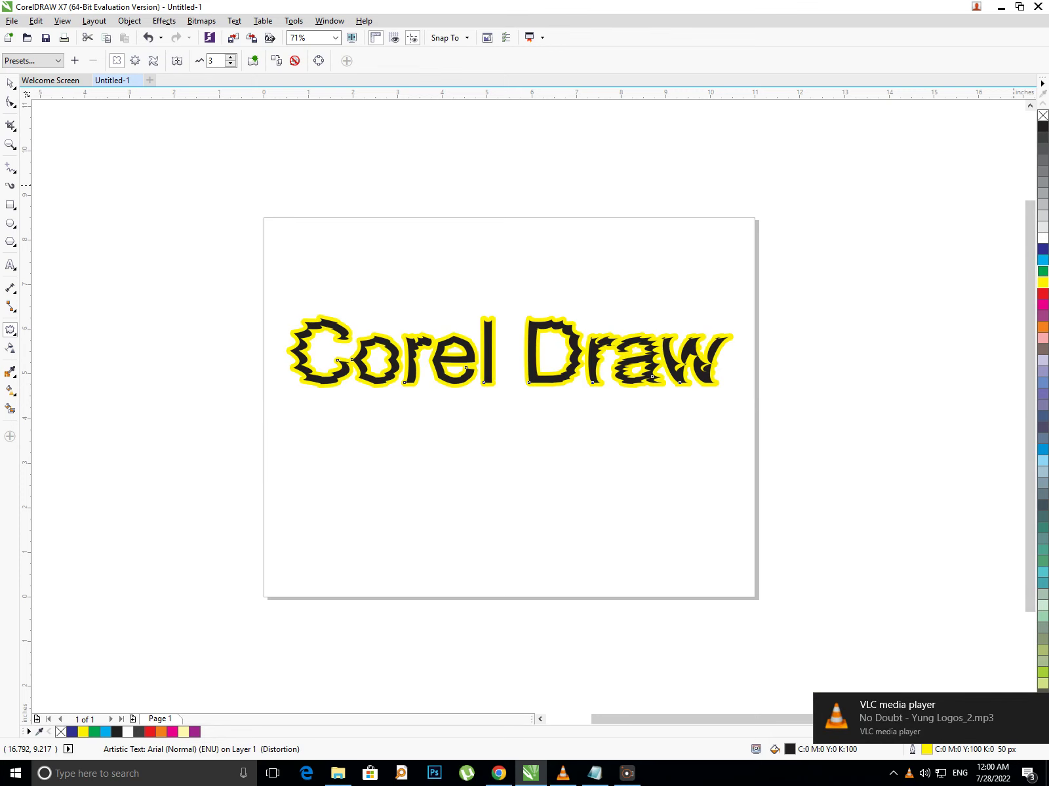
pyautogui.rightClick(1042, 271)
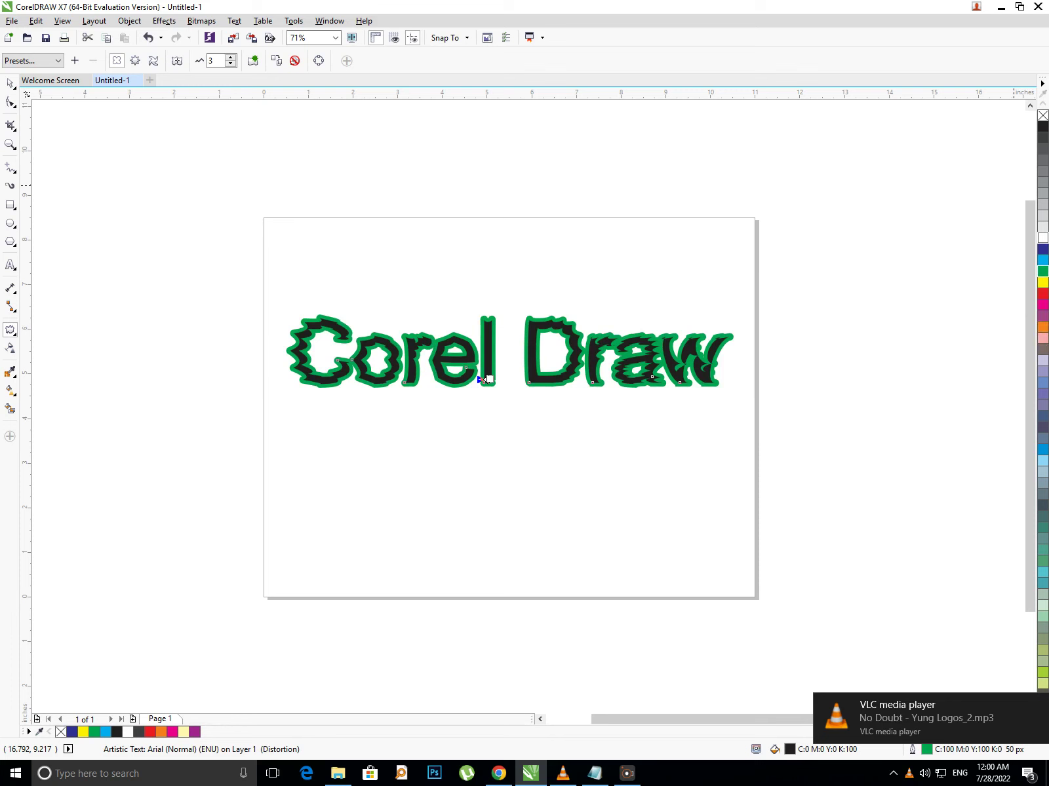
pyautogui.click(1042, 237)
# Delete the distorted Corel Draw text from the page
pyautogui.press('space')
pyautogui.moveTo(155, 257); pyautogui.dragTo(870, 500)
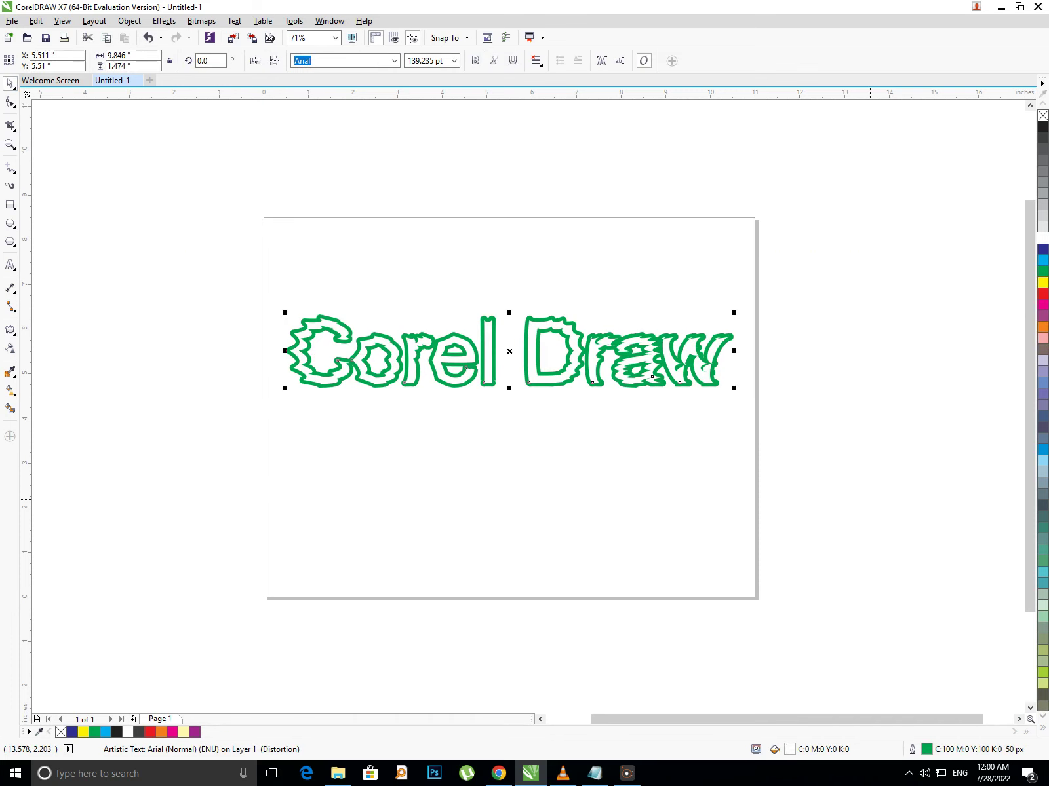
pyautogui.press('Delete')
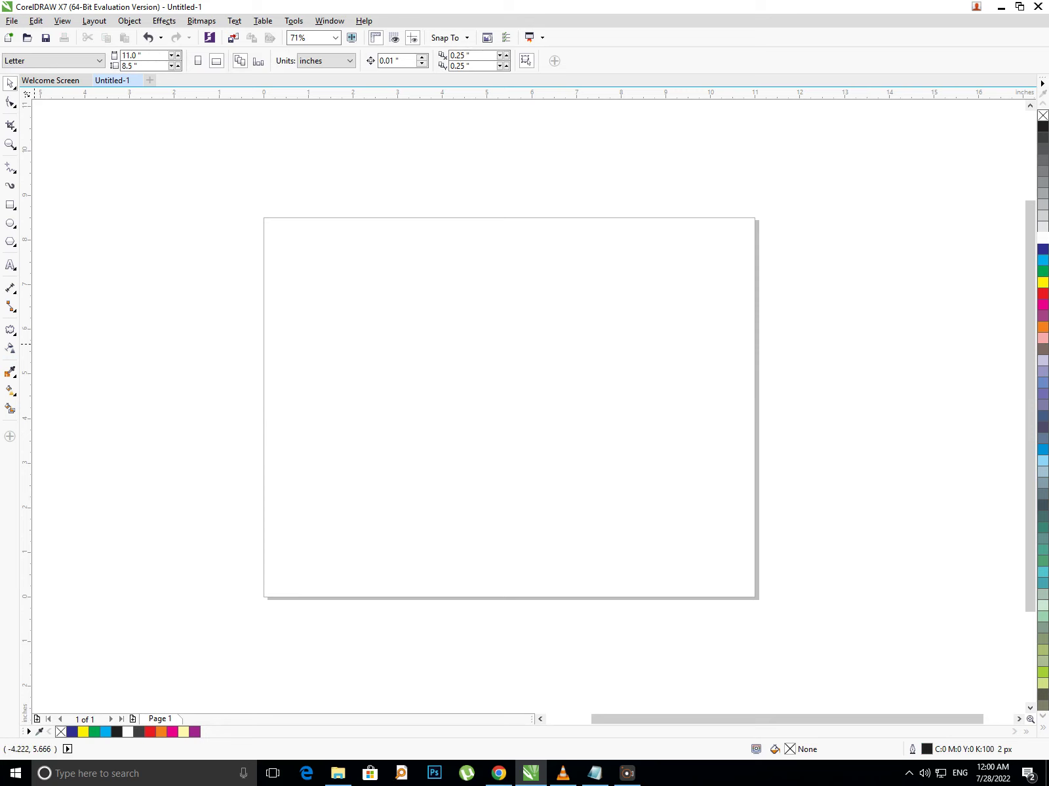
# Draw a large rectangle in the page's upper half and a second one, about 5.4 by 2.8 inches, overlapping its lower-right corner
pyautogui.click(10, 330)
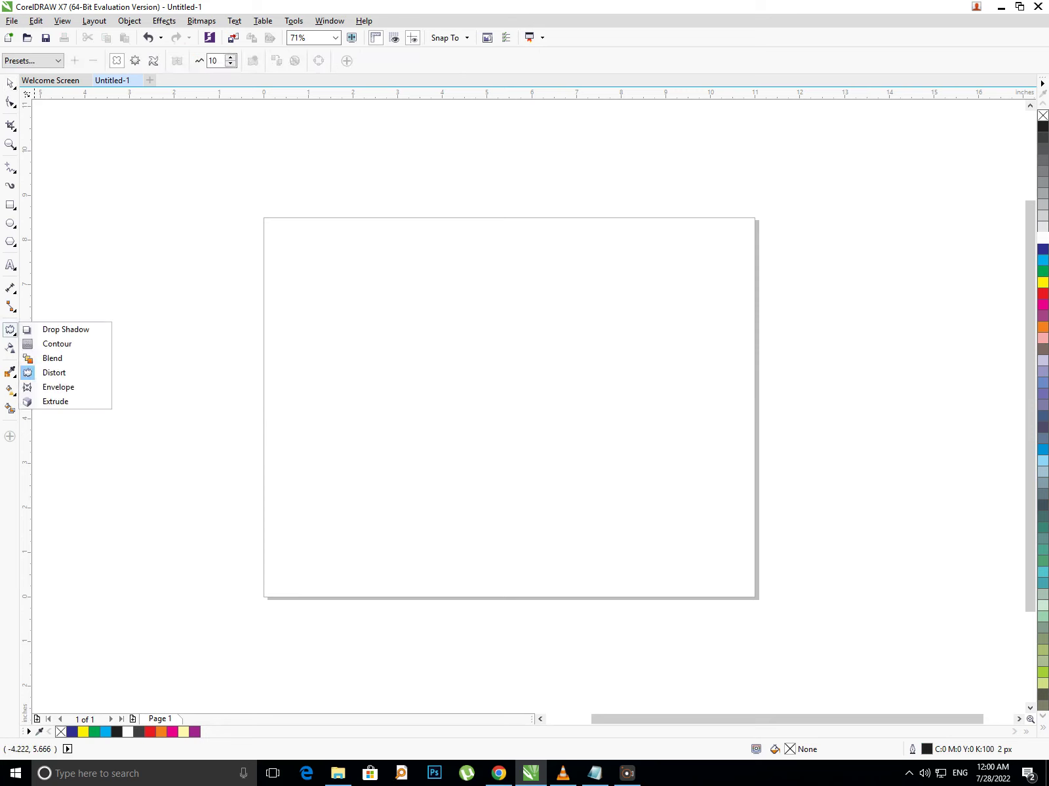
pyautogui.click(56, 205)
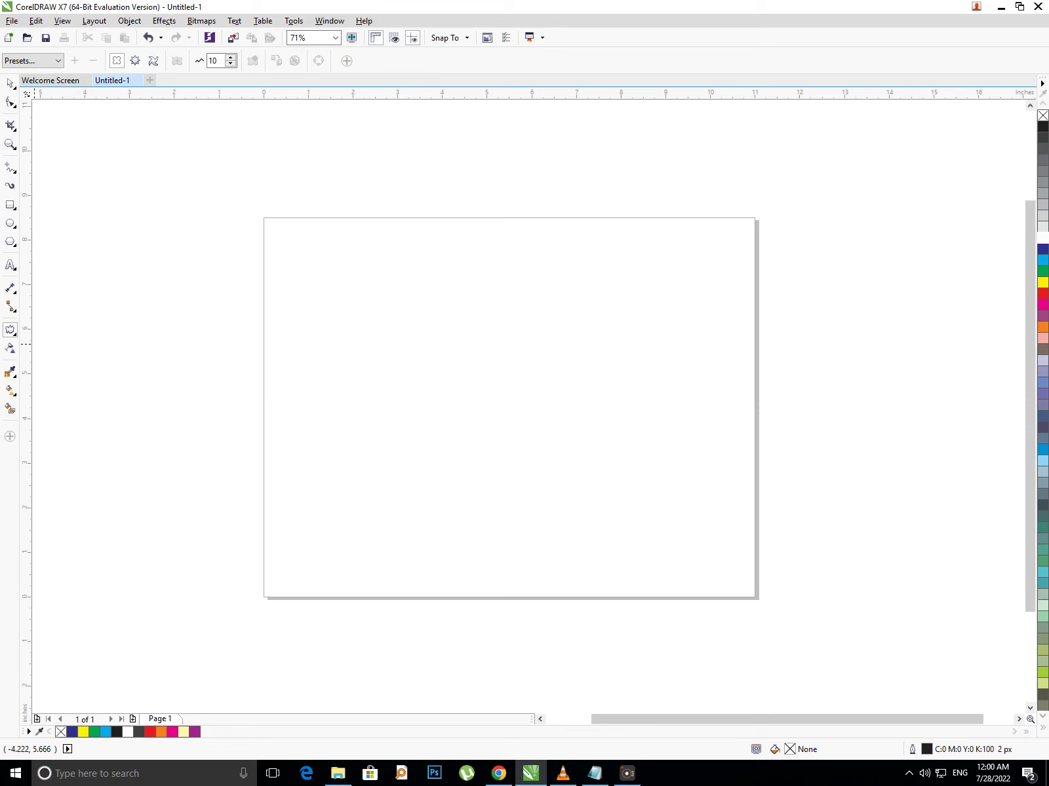
pyautogui.moveTo(344, 258); pyautogui.dragTo(648, 409)
pyautogui.moveTo(474, 357); pyautogui.dragTo(714, 483)
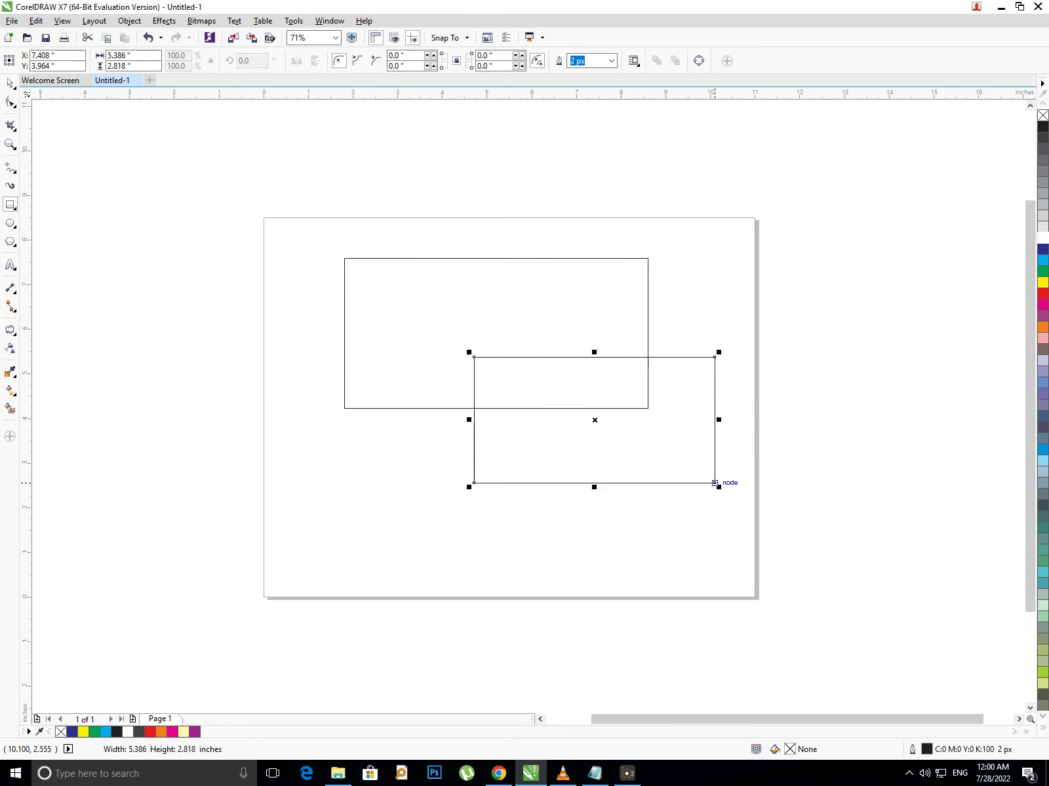
# Extrude the smaller rectangle toward the upper left, placing its vanishing point inside the larger rectangle
pyautogui.click(10, 330)
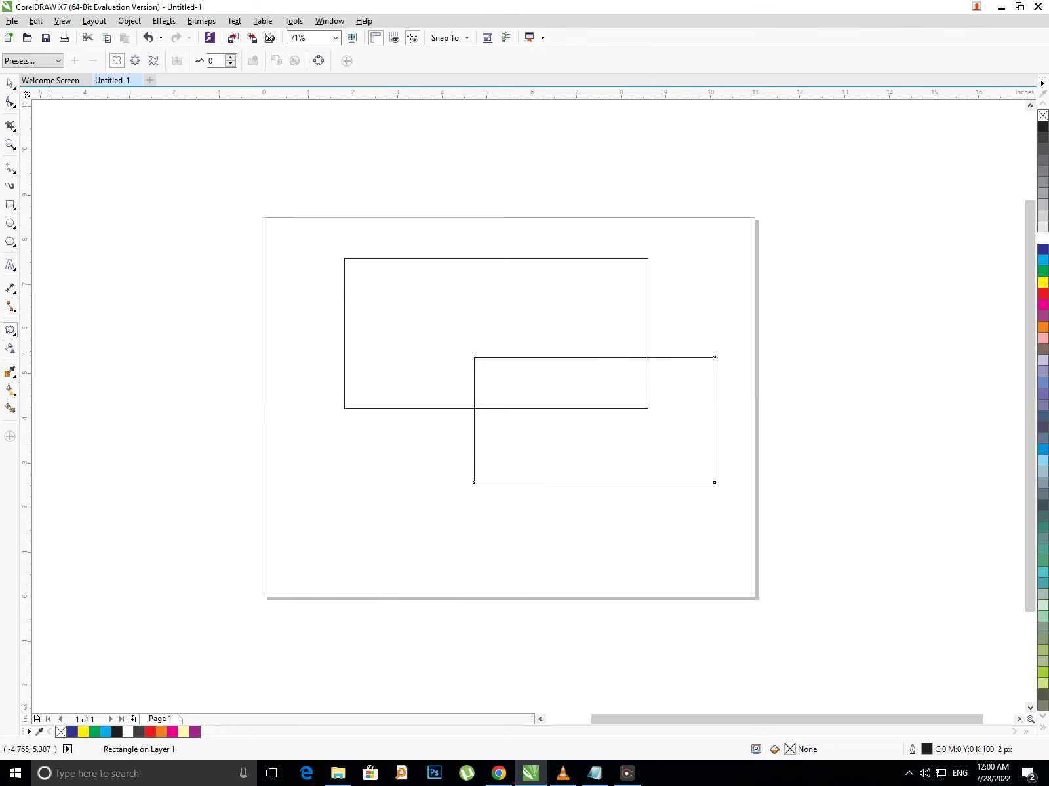
pyautogui.click(13, 333)
pyautogui.click(42, 374)
pyautogui.click(13, 333)
pyautogui.click(137, 380)
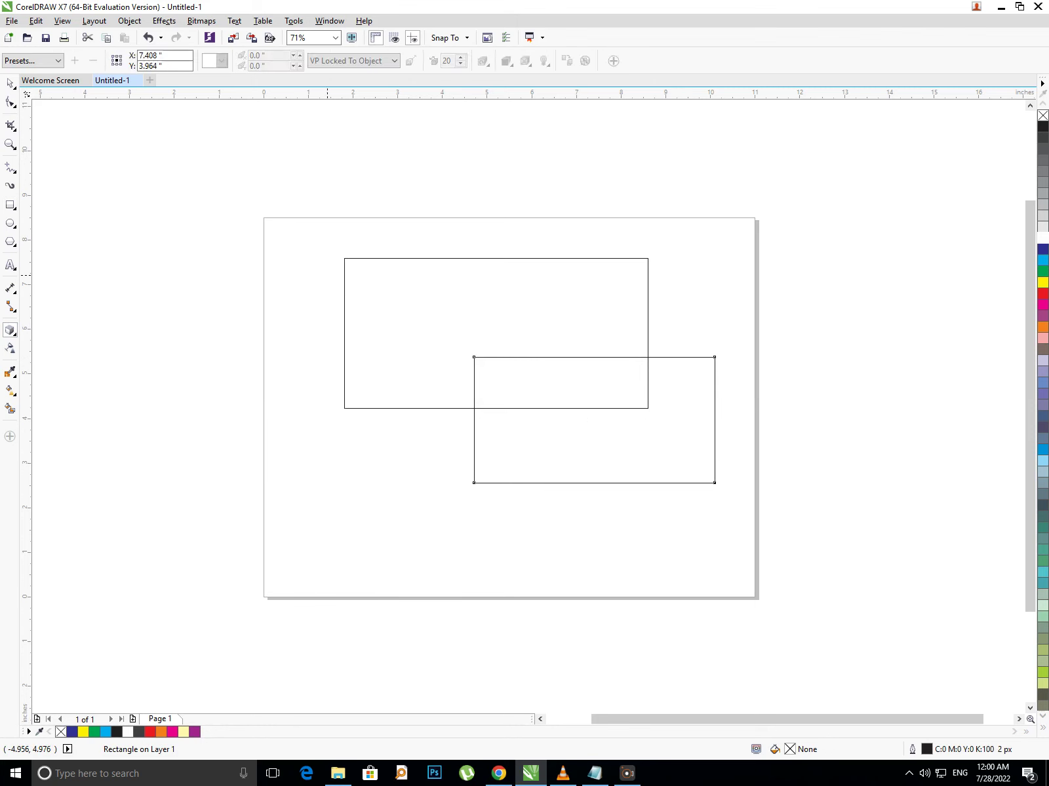
pyautogui.moveTo(475, 359); pyautogui.dragTo(434, 313)
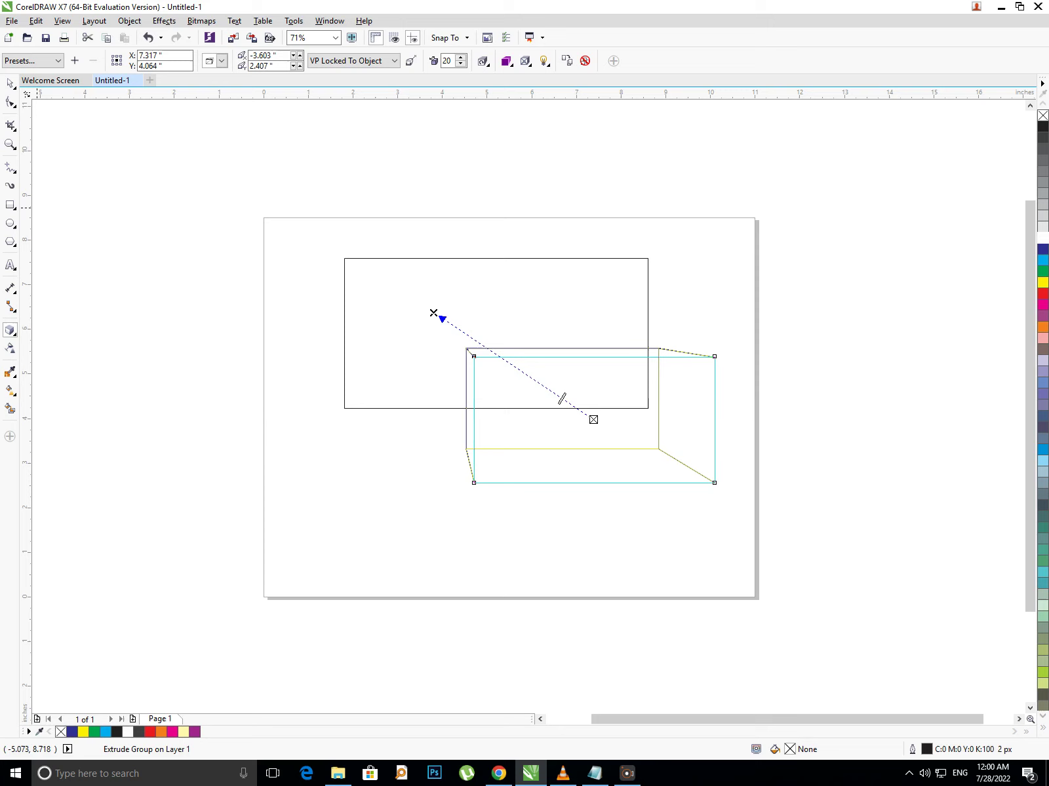
# Delete both rectangles together with the extrusion from the page
pyautogui.click(10, 83)
pyautogui.moveTo(145, 225); pyautogui.dragTo(805, 600)
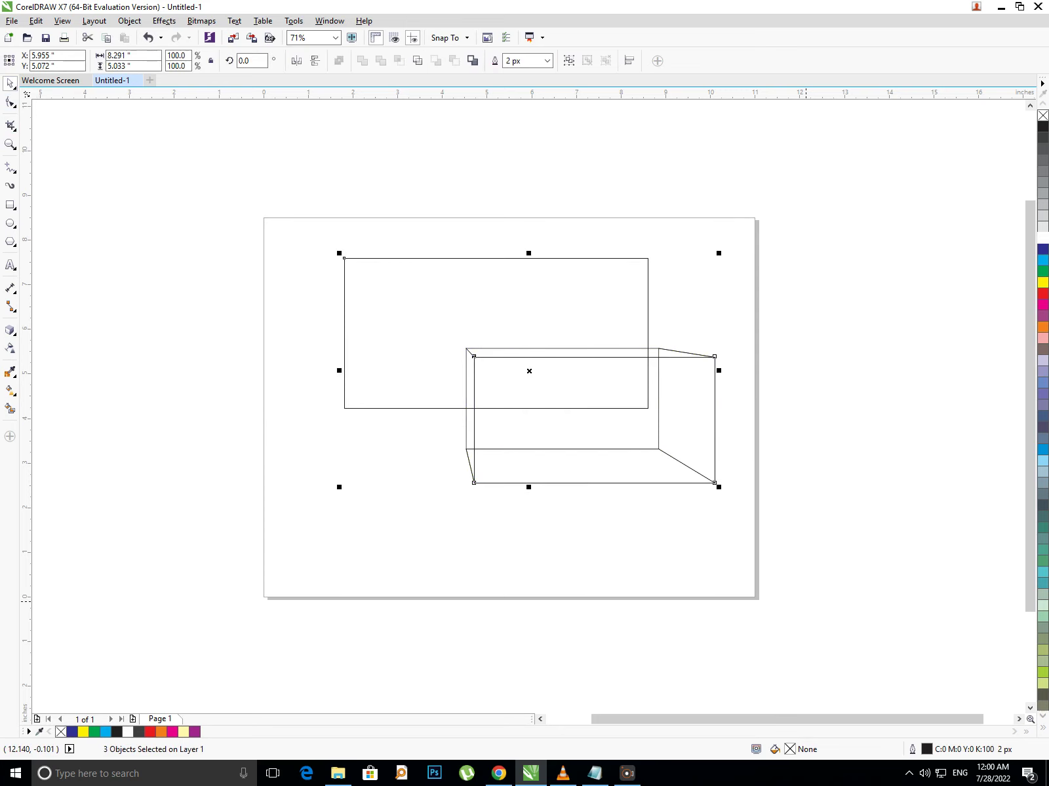
pyautogui.press('Delete')
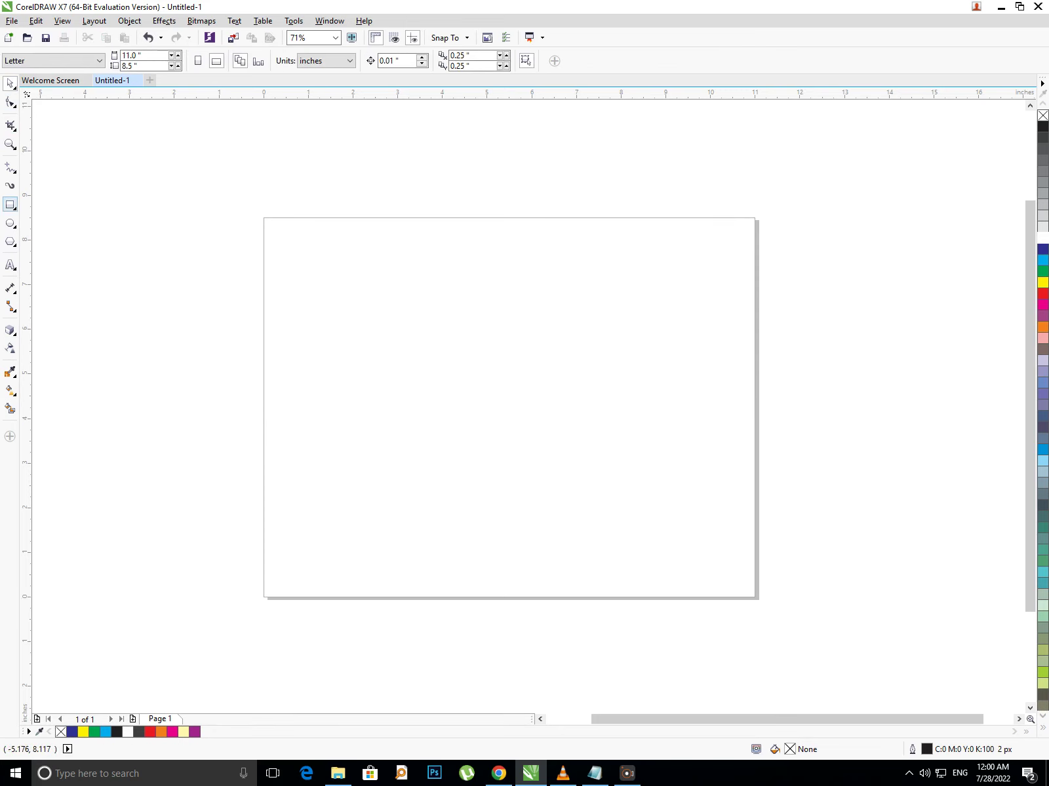
# Draw a large rectangle across the middle of the page and extrude it toward the lower right with a depth of 27
pyautogui.click(10, 205)
pyautogui.moveTo(346, 278); pyautogui.dragTo(685, 483)
pyautogui.click(9, 329)
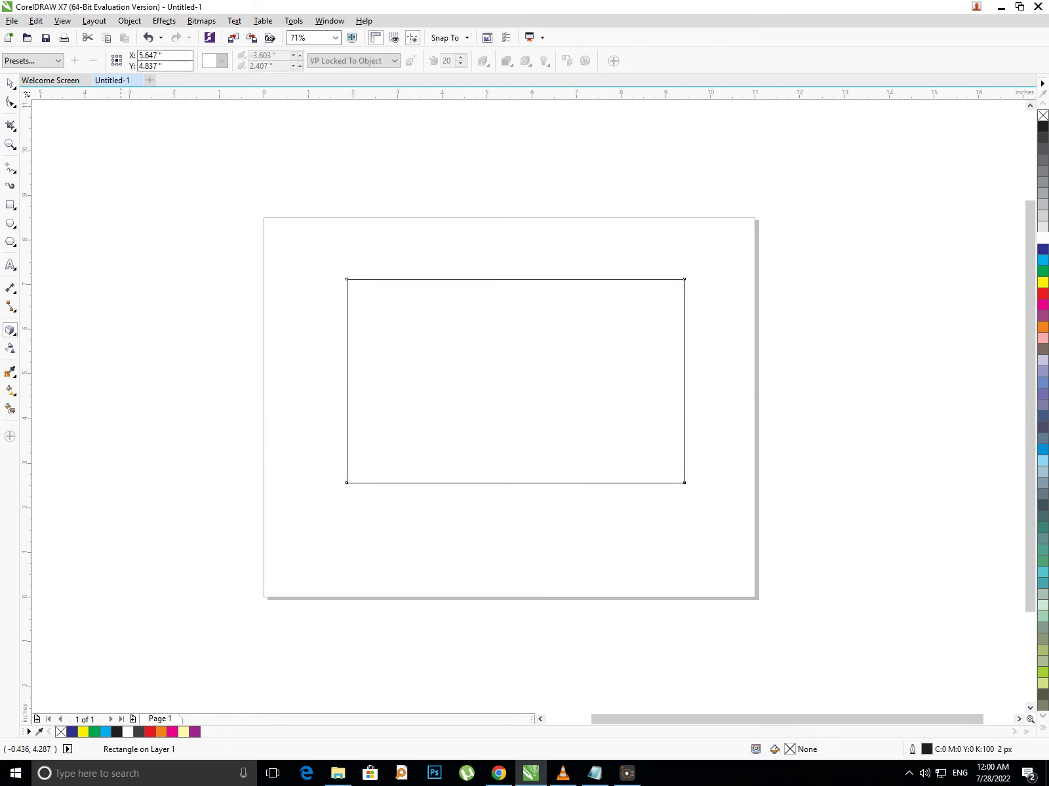
pyautogui.moveTo(544, 483); pyautogui.dragTo(735, 636)
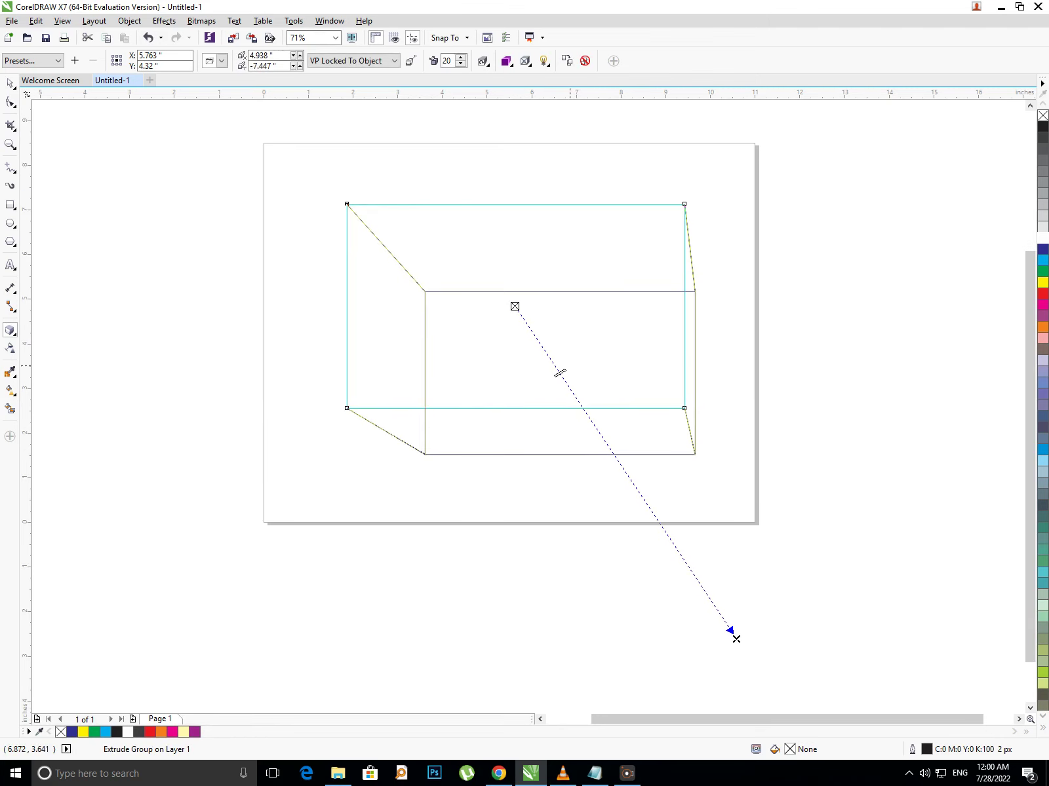
pyautogui.moveTo(559, 372)
pyautogui.mouseDown()
pyautogui.moveTo(672, 540)
pyautogui.moveTo(517, 307)
pyautogui.moveTo(717, 613)
pyautogui.moveTo(548, 358)
pyautogui.mouseUp()
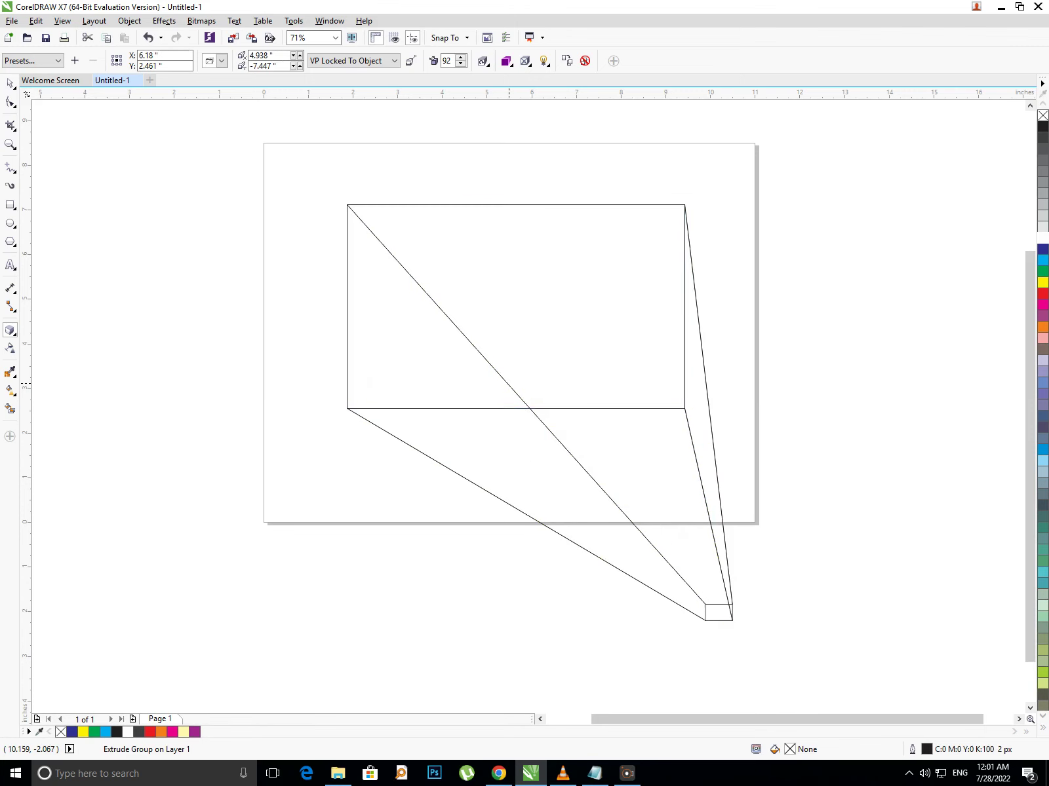
pyautogui.moveTo(549, 358); pyautogui.dragTo(575, 397)
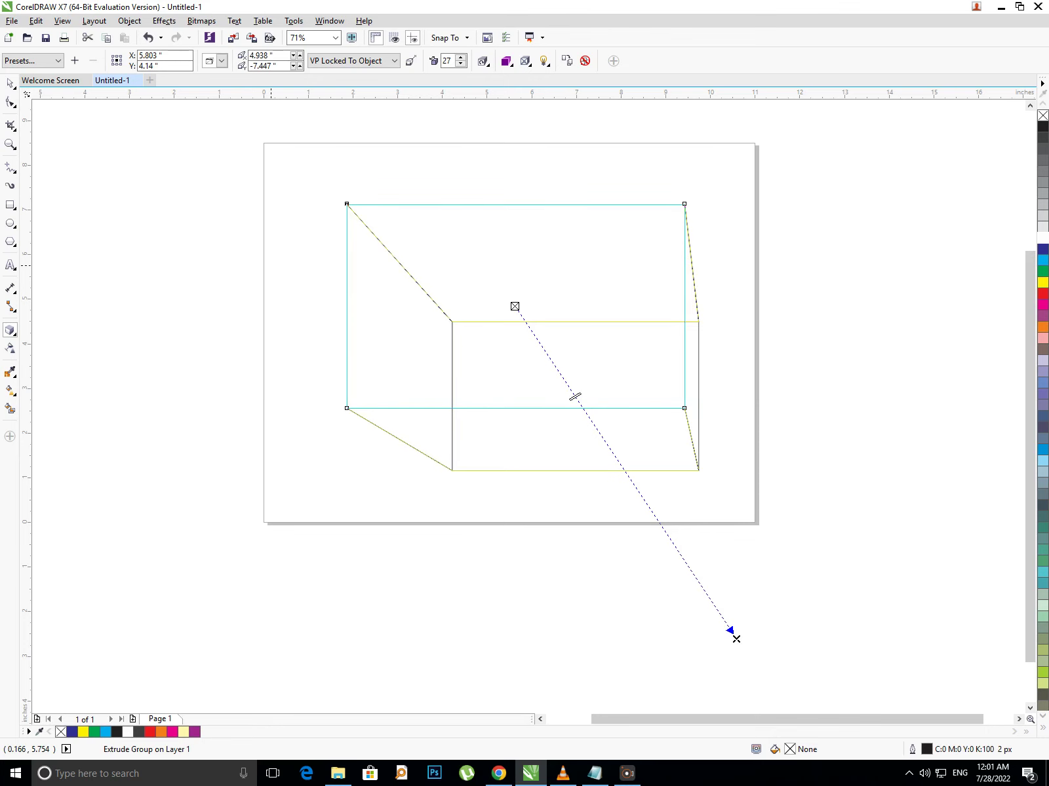
# Move the extruded rectangle toward the page's upper-left corner, and delete it
pyautogui.click(10, 83)
pyautogui.click(403, 388)
pyautogui.moveTo(688, 424); pyautogui.dragTo(599, 385)
pyautogui.moveTo(473, 368); pyautogui.dragTo(505, 379)
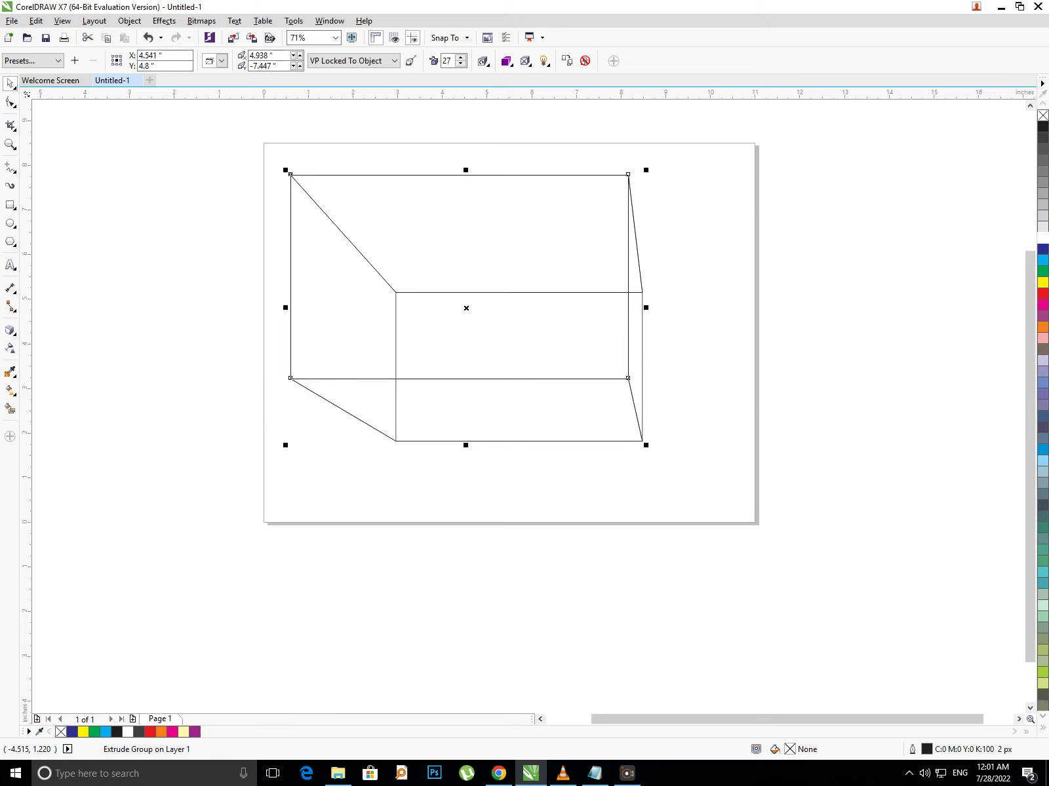
pyautogui.press('Delete')
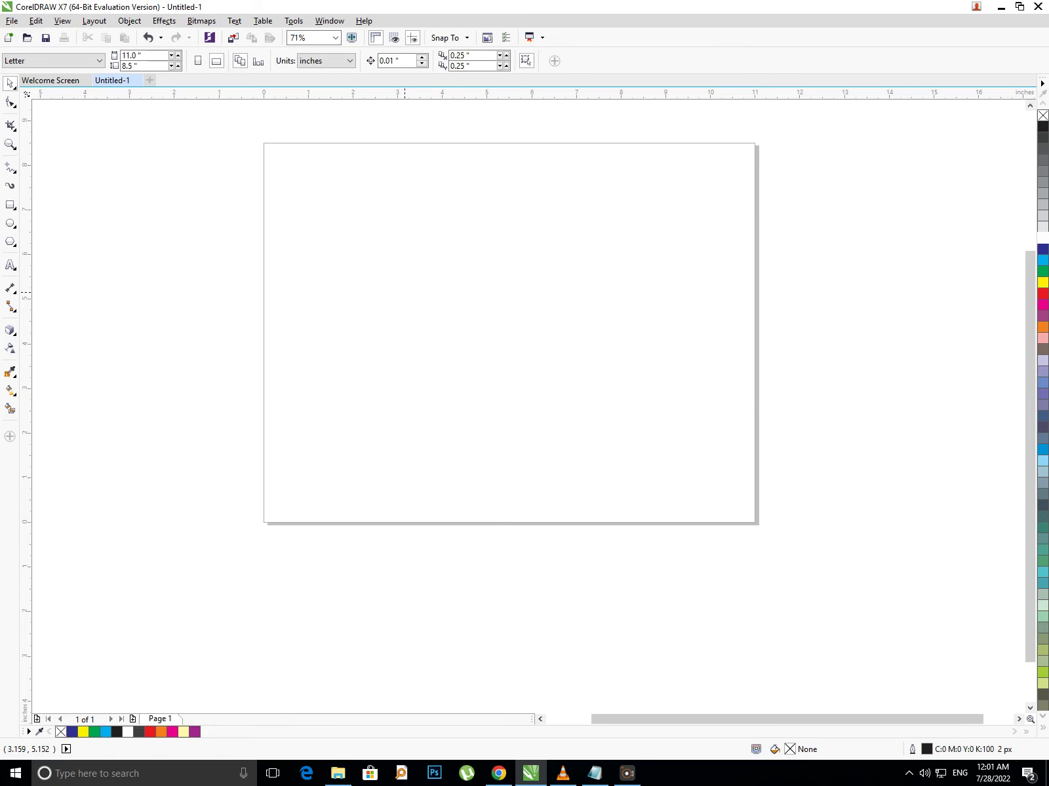
# Add the artistic text Corel Draw to the page's upper half and enlarge it to span most of the page width
pyautogui.press('F8')
pyautogui.click(368, 237)
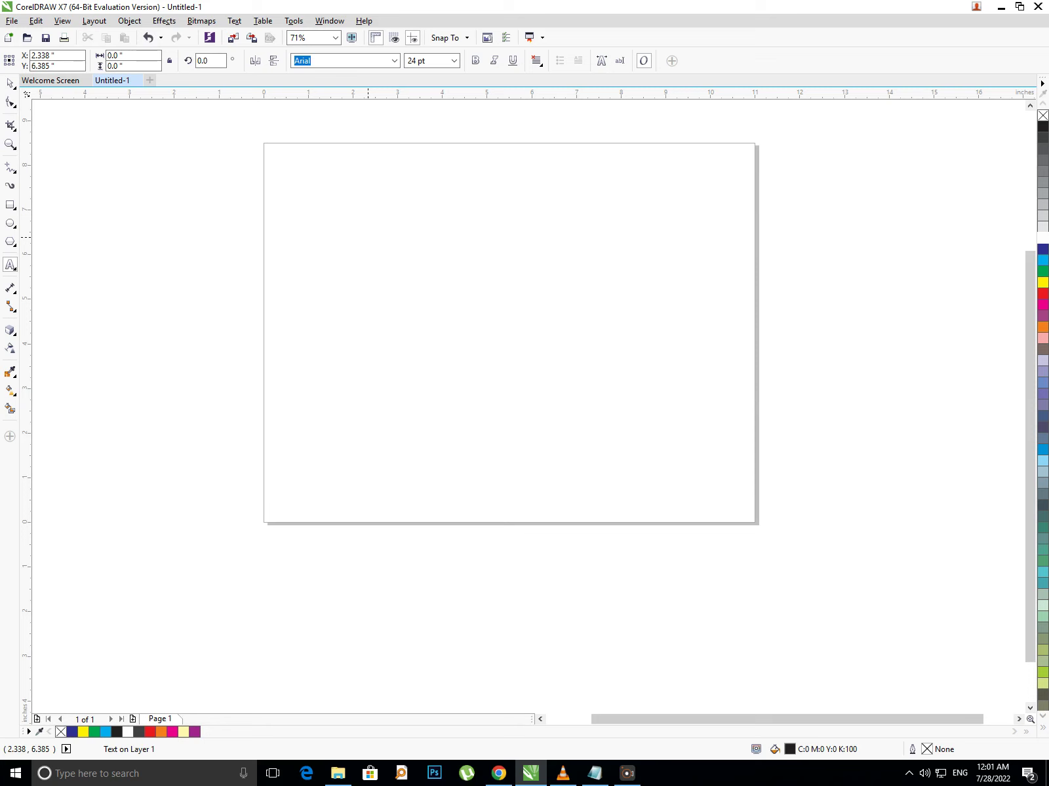
pyautogui.write('Corel Draw')
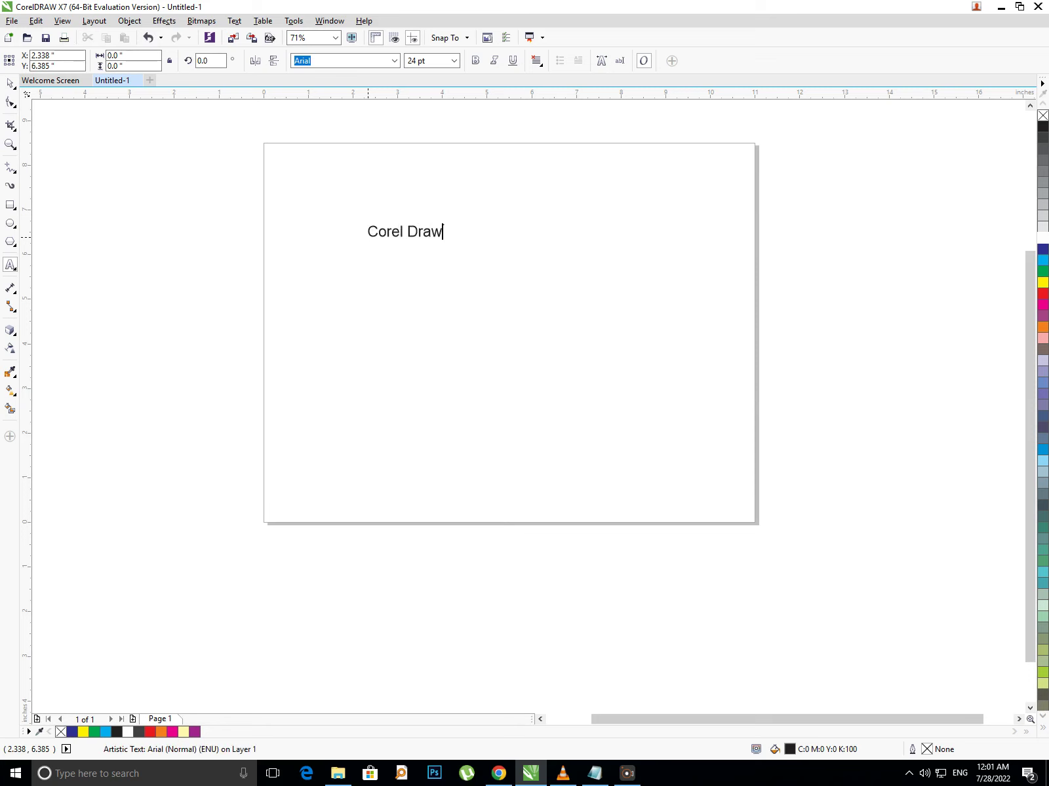
pyautogui.press('Escape')
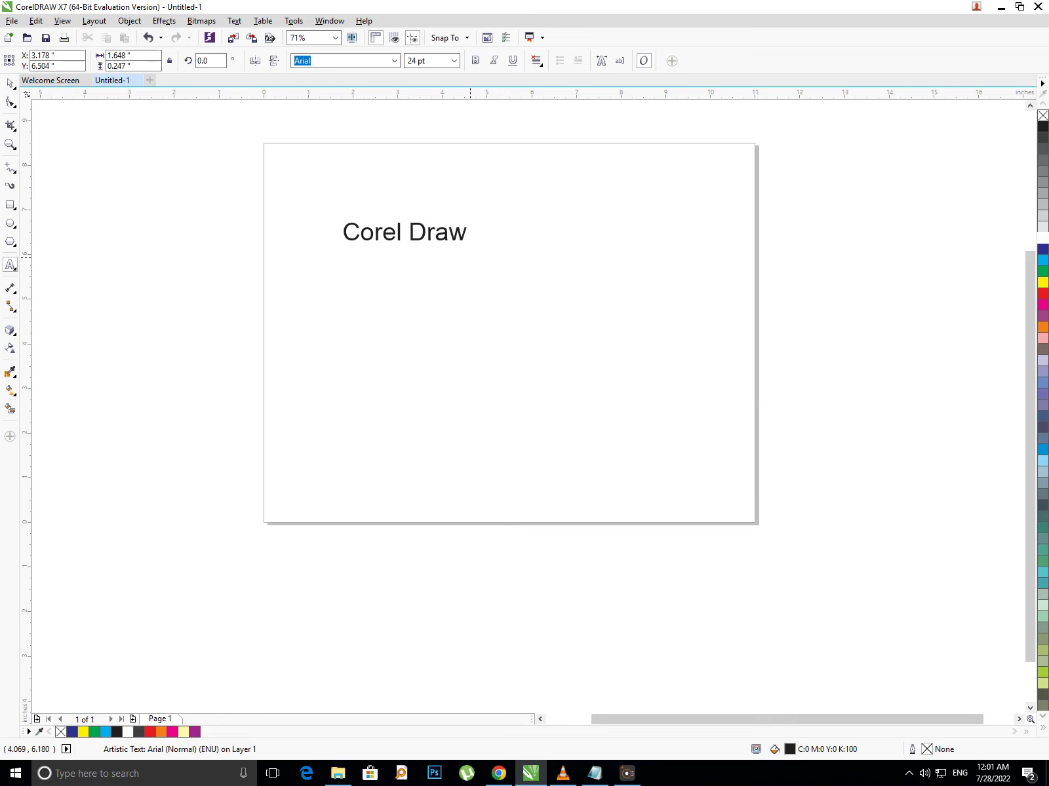
pyautogui.moveTo(491, 268); pyautogui.dragTo(610, 352)
pyautogui.moveTo(356, 261)
pyautogui.mouseDown()
pyautogui.moveTo(493, 311)
pyautogui.moveTo(466, 309)
pyautogui.moveTo(513, 307)
pyautogui.moveTo(650, 483)
pyautogui.mouseUp()
# Extrude the Corel Draw text with a depth of 5 and set its vanishing point just below the letters at 0.832, -1.975 inches
pyautogui.click(10, 330)
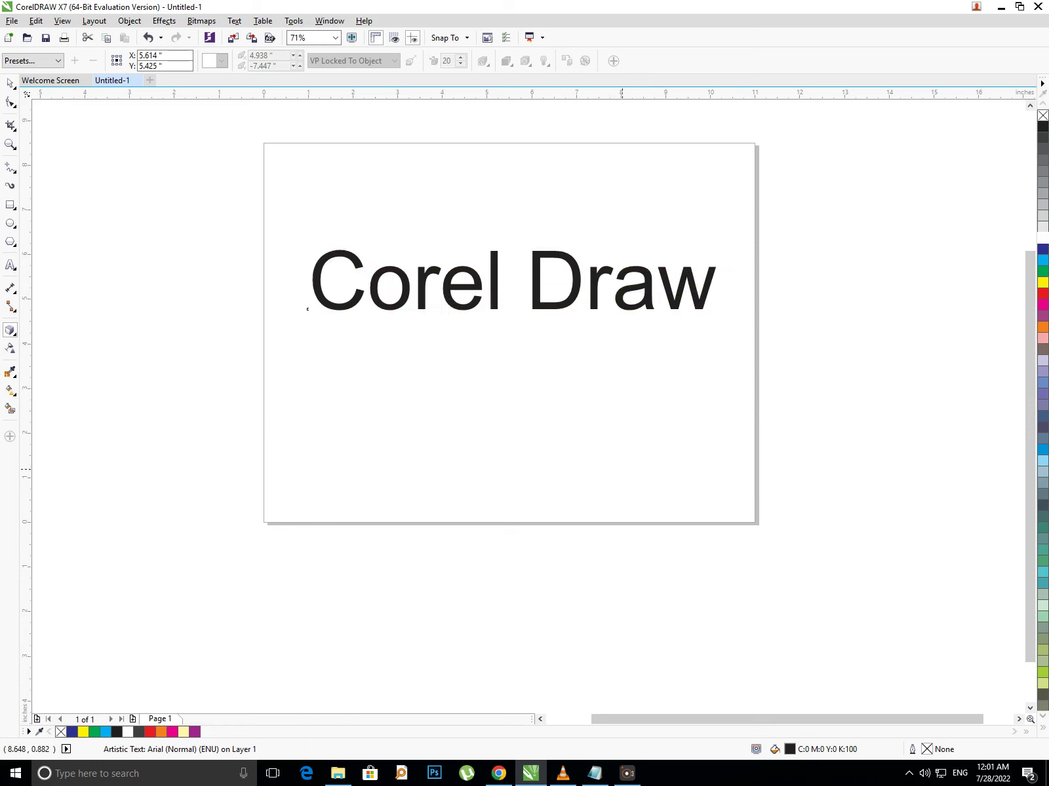
pyautogui.moveTo(541, 323); pyautogui.dragTo(520, 290)
pyautogui.click(650, 483)
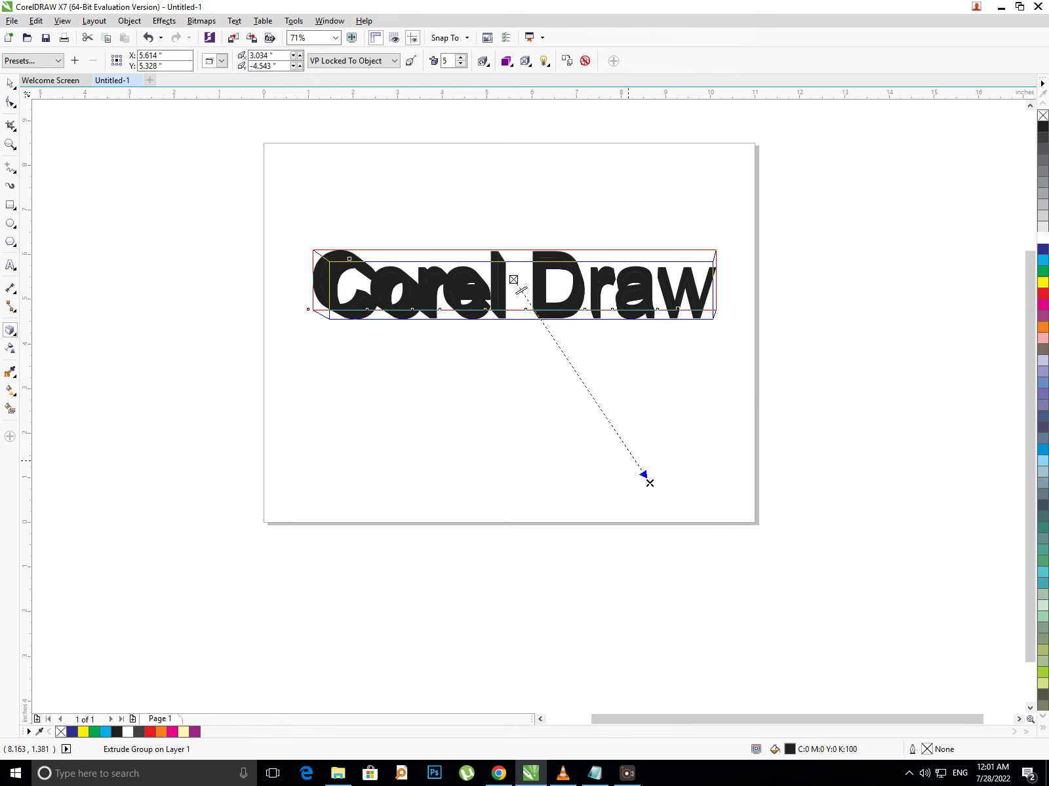
pyautogui.moveTo(649, 483)
pyautogui.mouseDown()
pyautogui.moveTo(523, 306)
pyautogui.moveTo(524, 338)
pyautogui.moveTo(551, 368)
pyautogui.mouseUp()
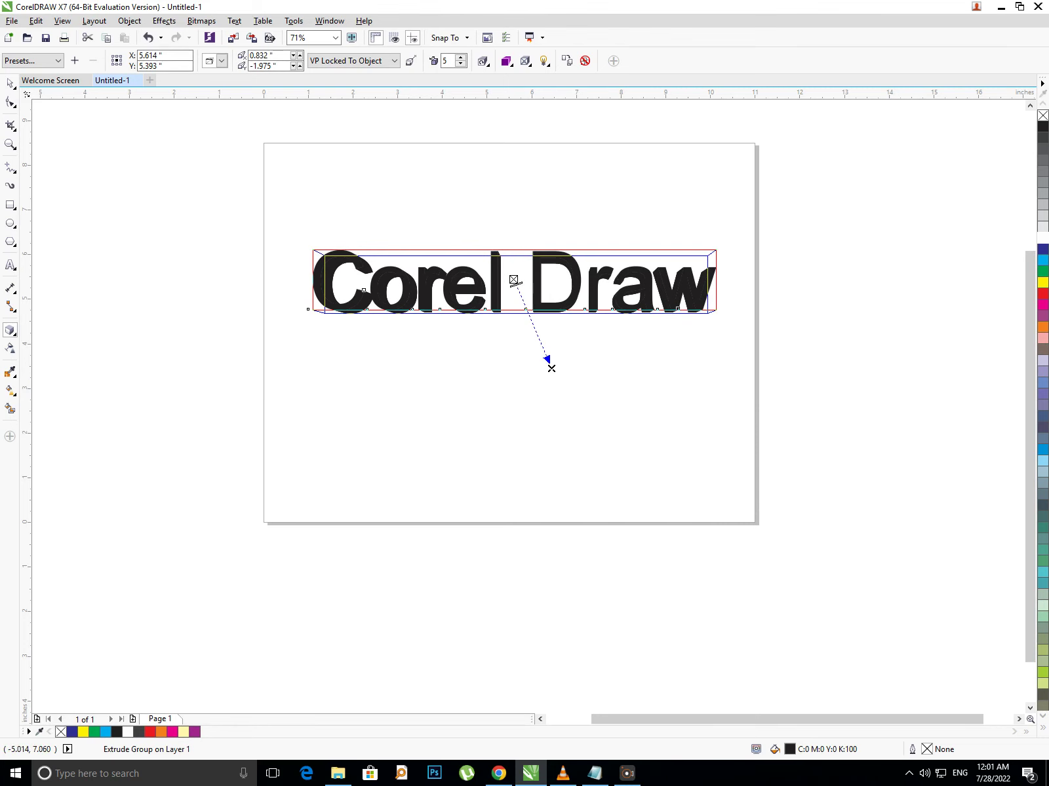
# Try yellow, blue and cyan outlines on the extruded Corel Draw text and settle on a white outline
pyautogui.click(9, 83)
pyautogui.moveTo(253, 190); pyautogui.dragTo(819, 378)
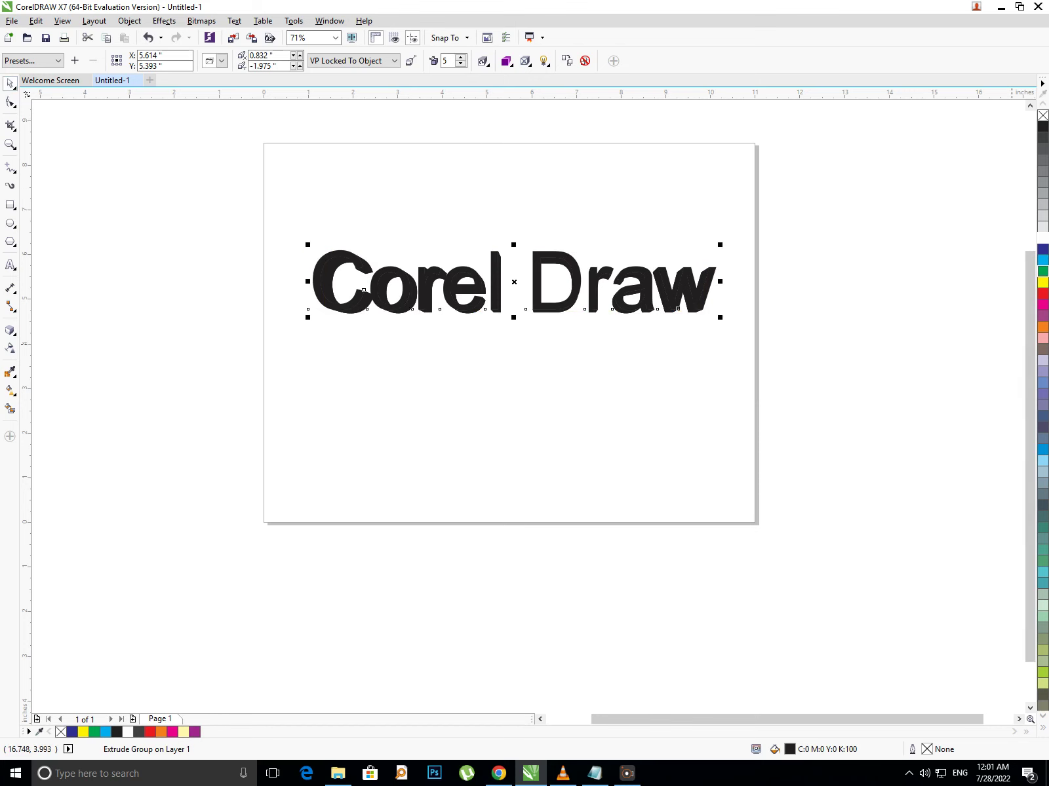
pyautogui.rightClick(1042, 282)
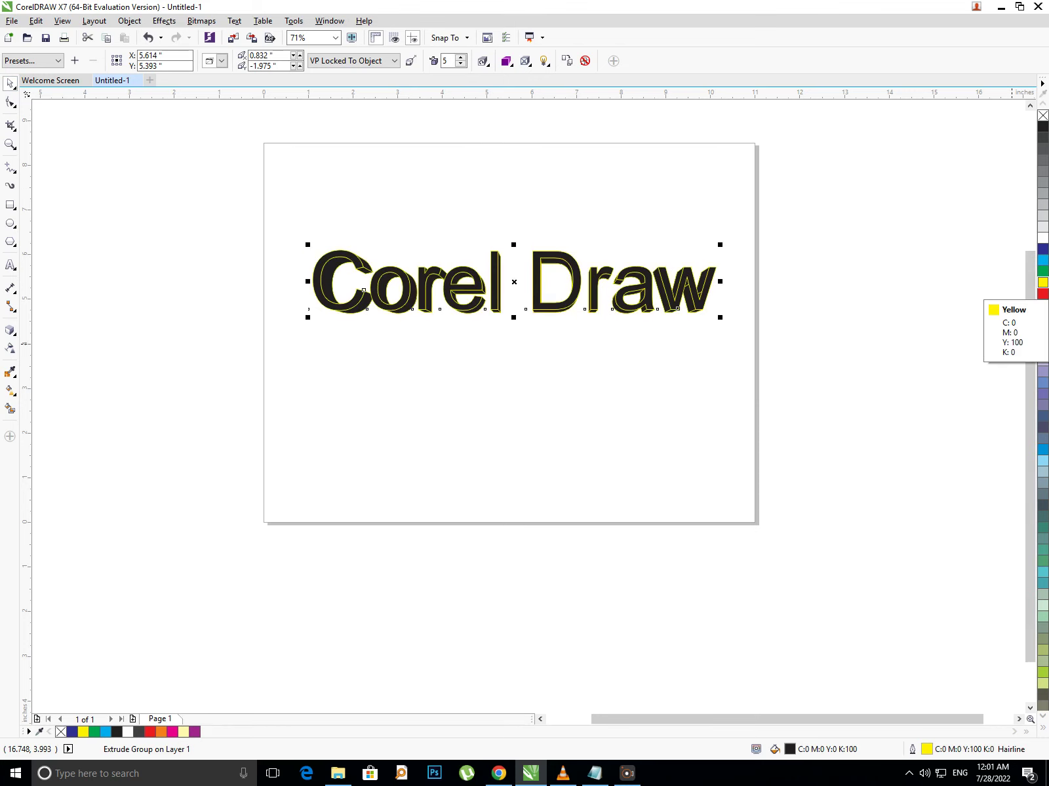
pyautogui.click(919, 430)
pyautogui.moveTo(243, 218); pyautogui.dragTo(829, 398)
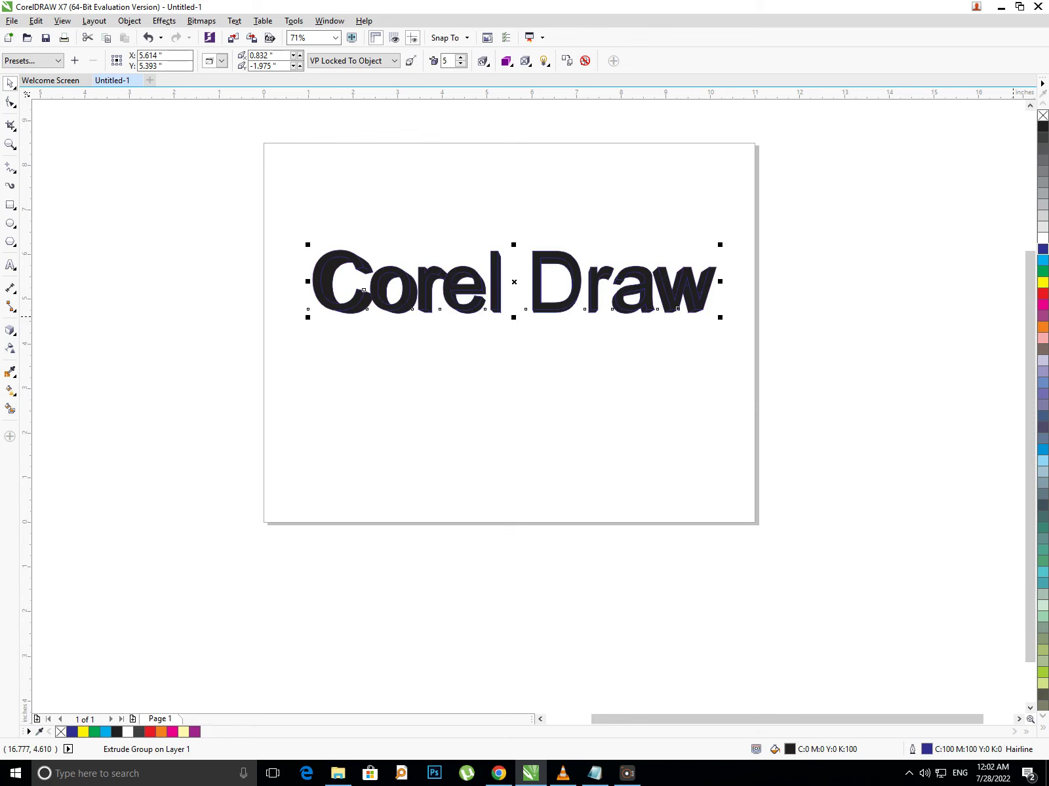
pyautogui.rightClick(1042, 260)
pyautogui.rightClick(1041, 282)
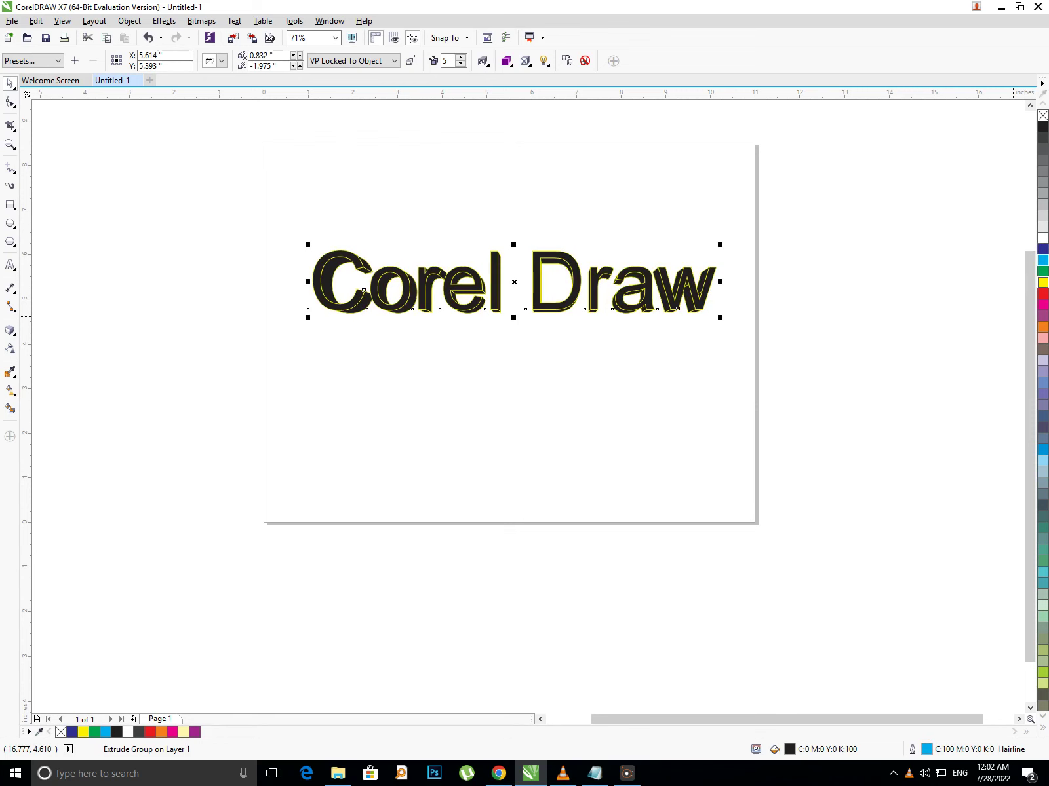
pyautogui.rightClick(1042, 237)
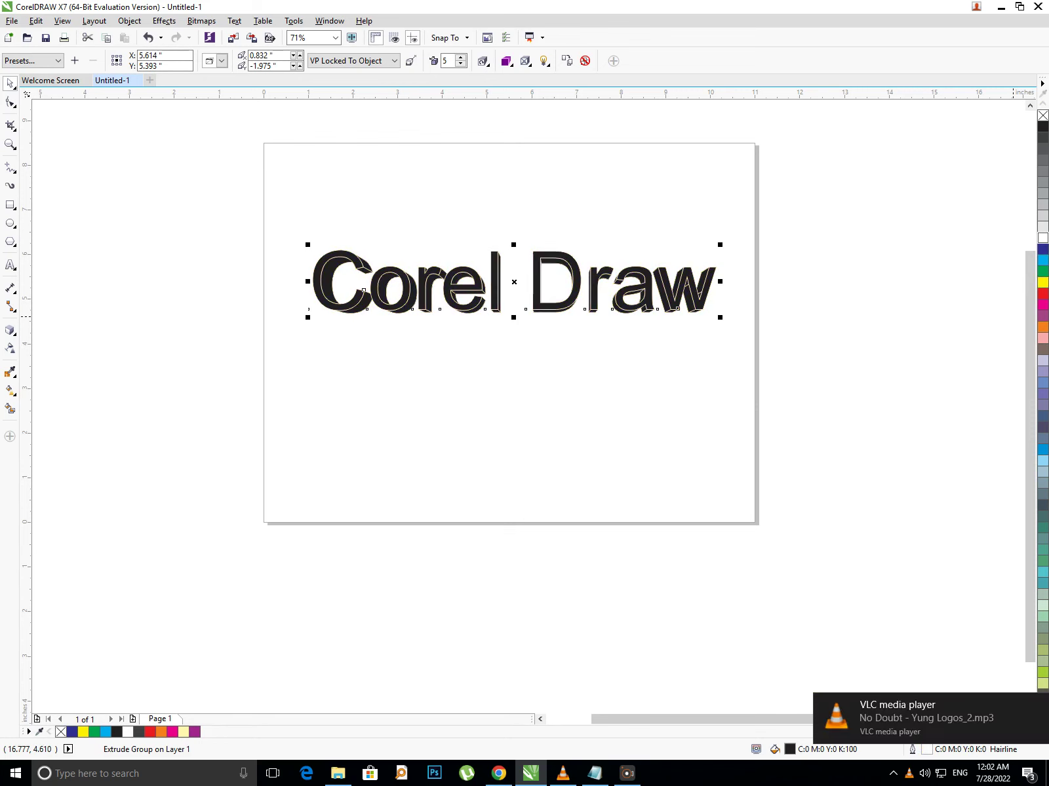
# Set the extruded text's outline width to 25 px, placed behind the fill and scaled with the object
pyautogui.press('F12')
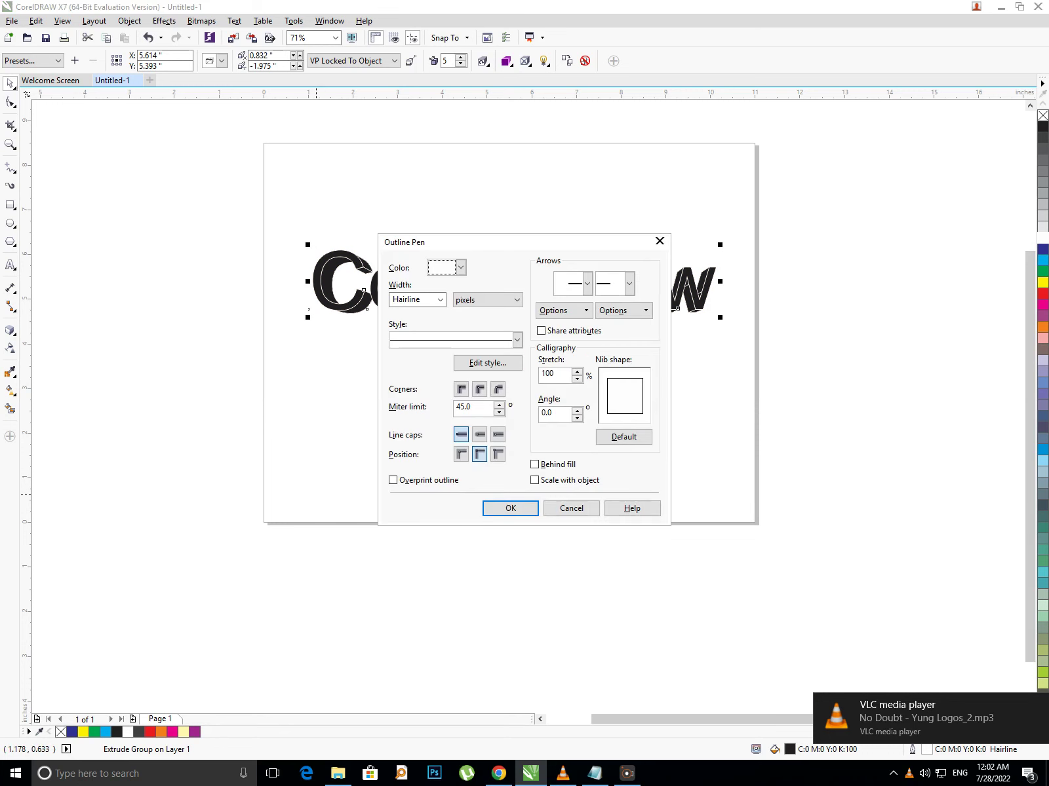
pyautogui.click(534, 464)
pyautogui.click(534, 479)
pyautogui.click(413, 299)
pyautogui.click(440, 300)
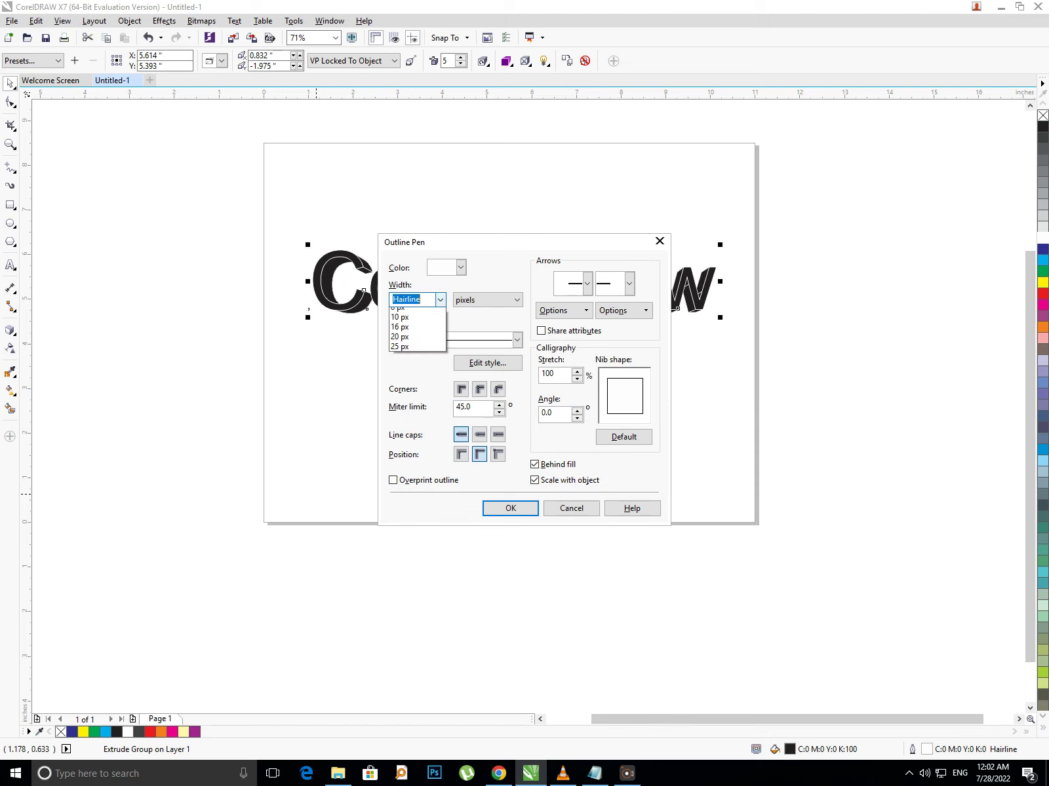
pyautogui.click(417, 421)
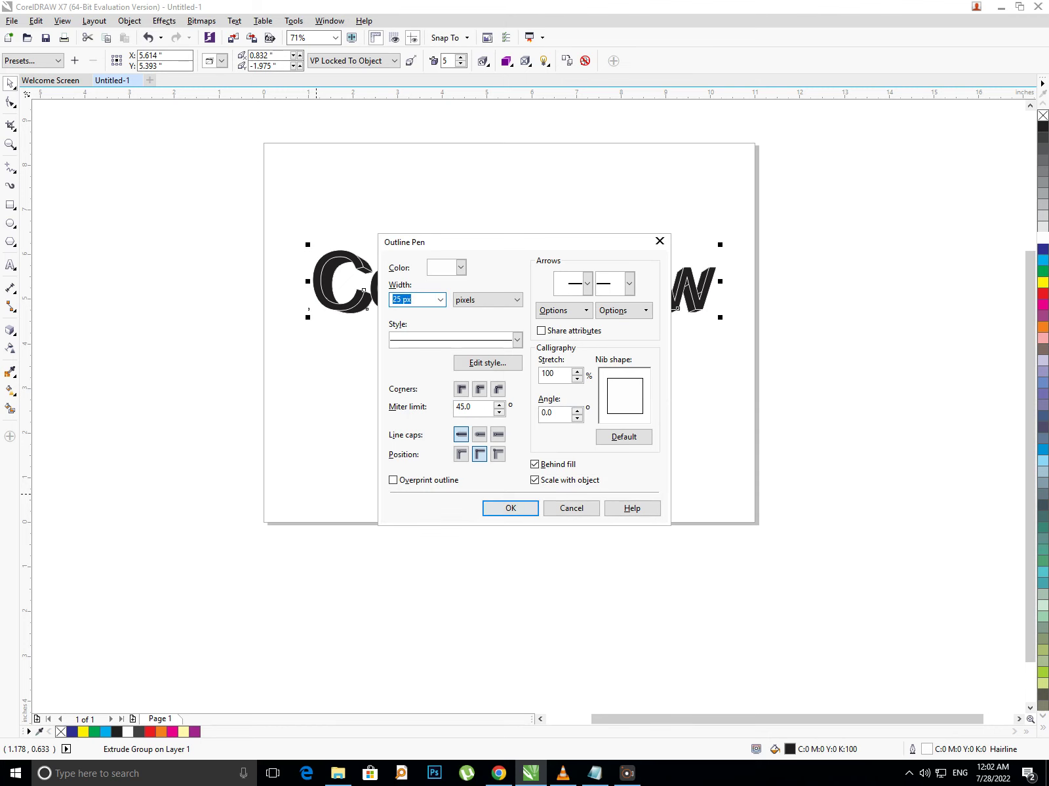
pyautogui.press('Return')
pyautogui.click(595, 431)
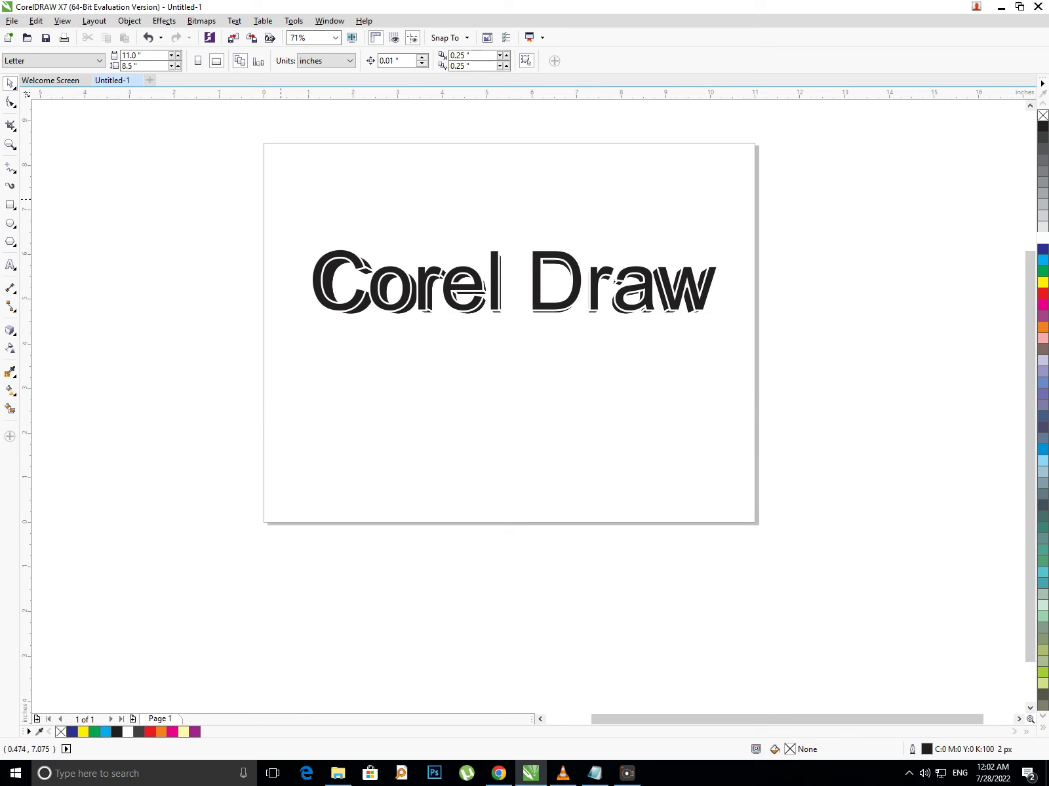
# Change the extruded text's outline color to yellow
pyautogui.click(407, 293)
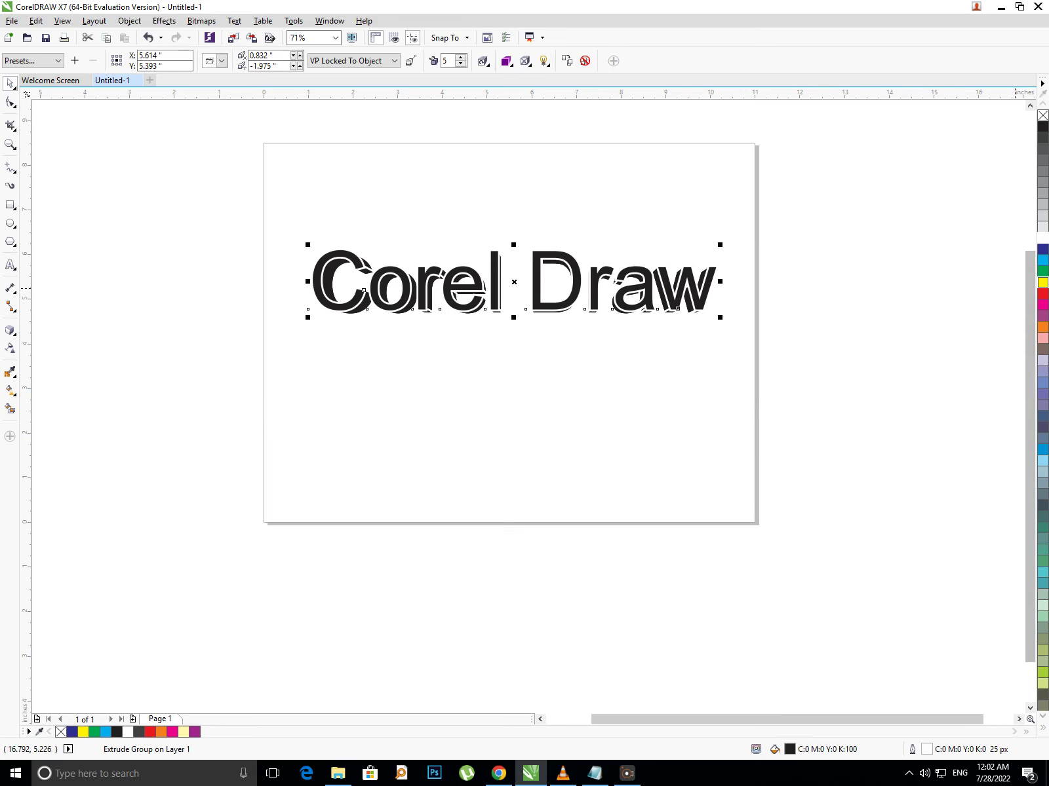
pyautogui.rightClick(1042, 283)
pyautogui.click(785, 444)
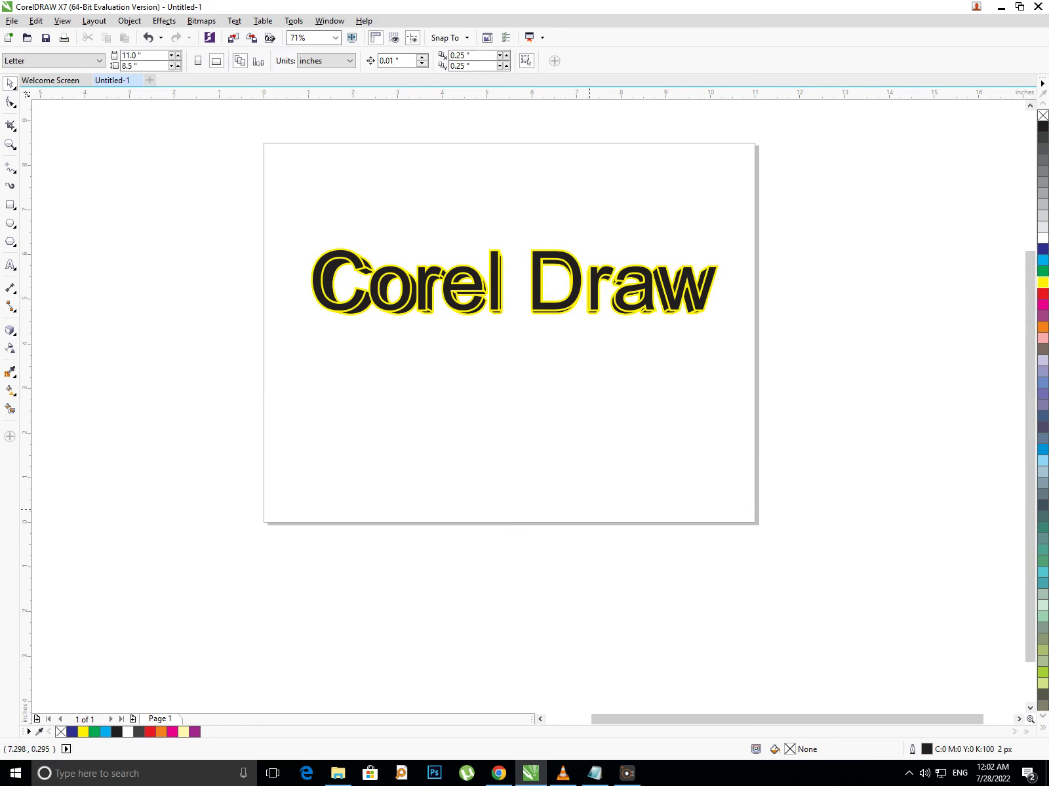